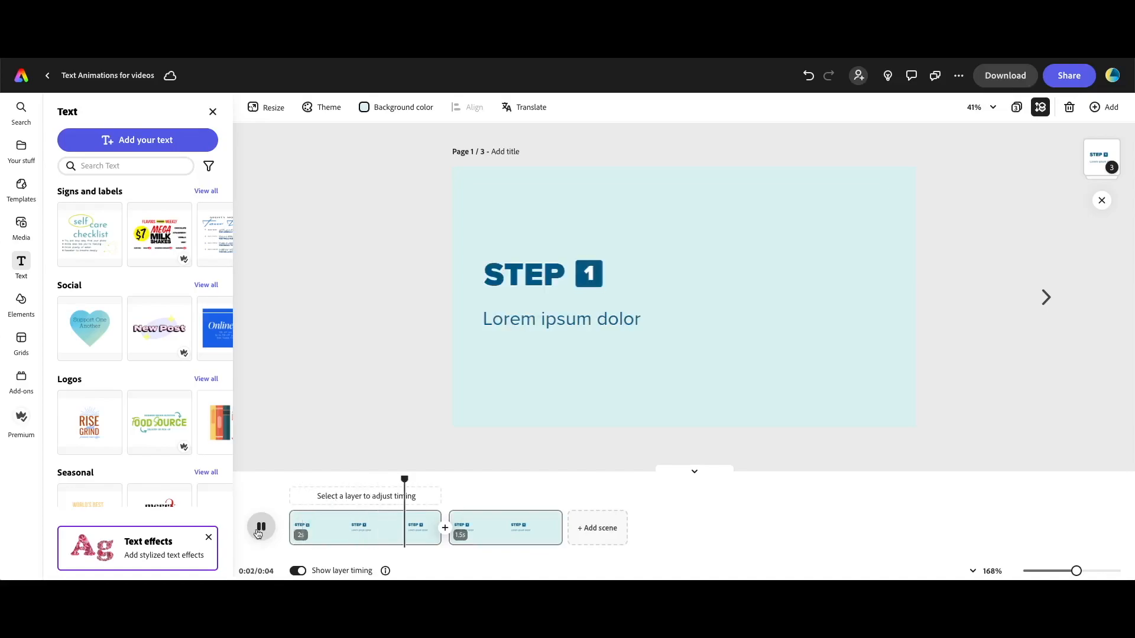
# Play back the finished text animation examples on all three pages
pyautogui.click(257, 534)
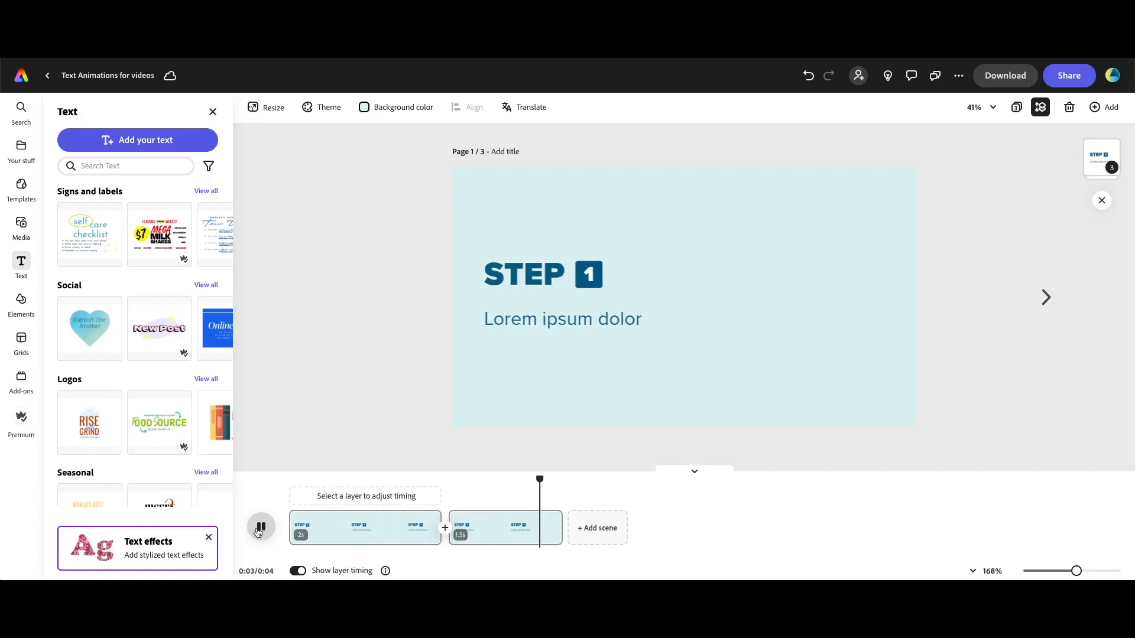
pyautogui.click(1048, 297)
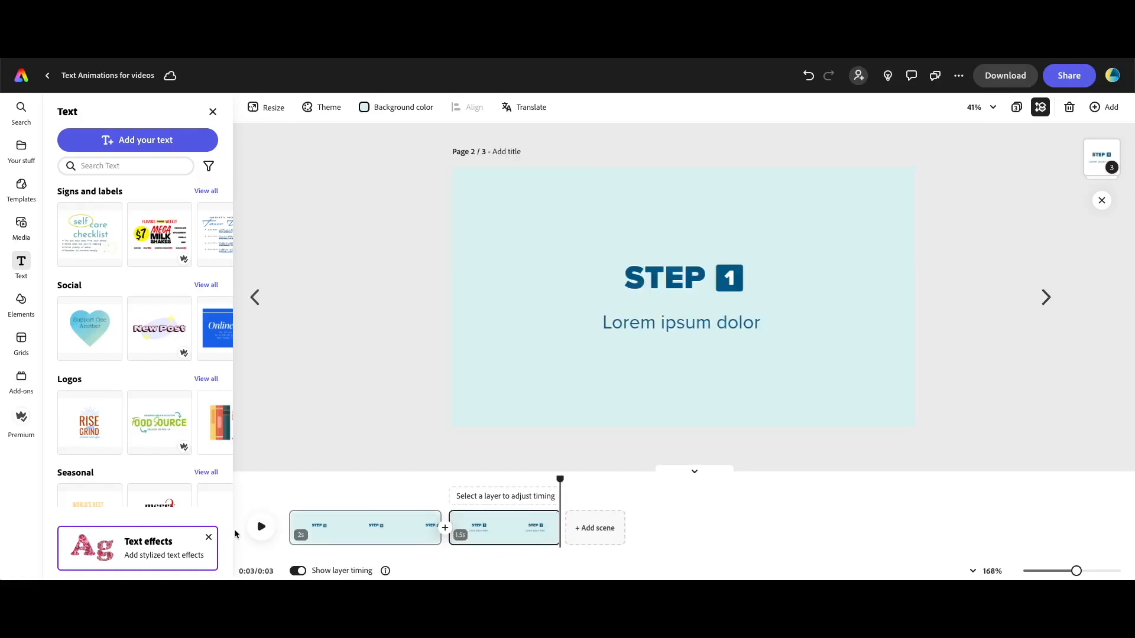
pyautogui.click(262, 528)
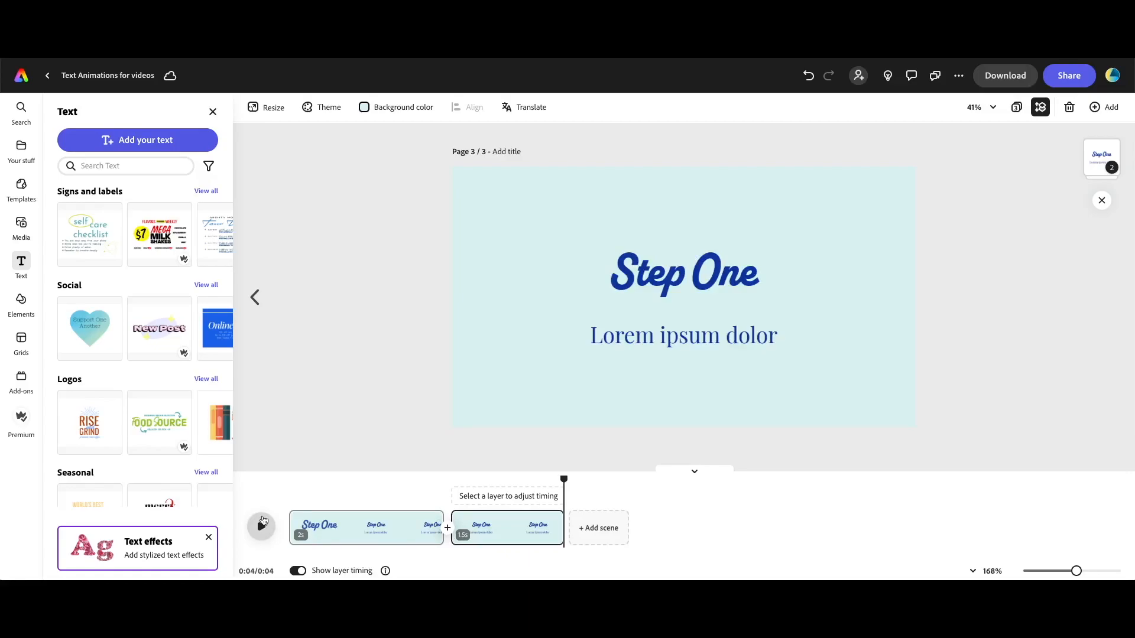
pyautogui.click(263, 523)
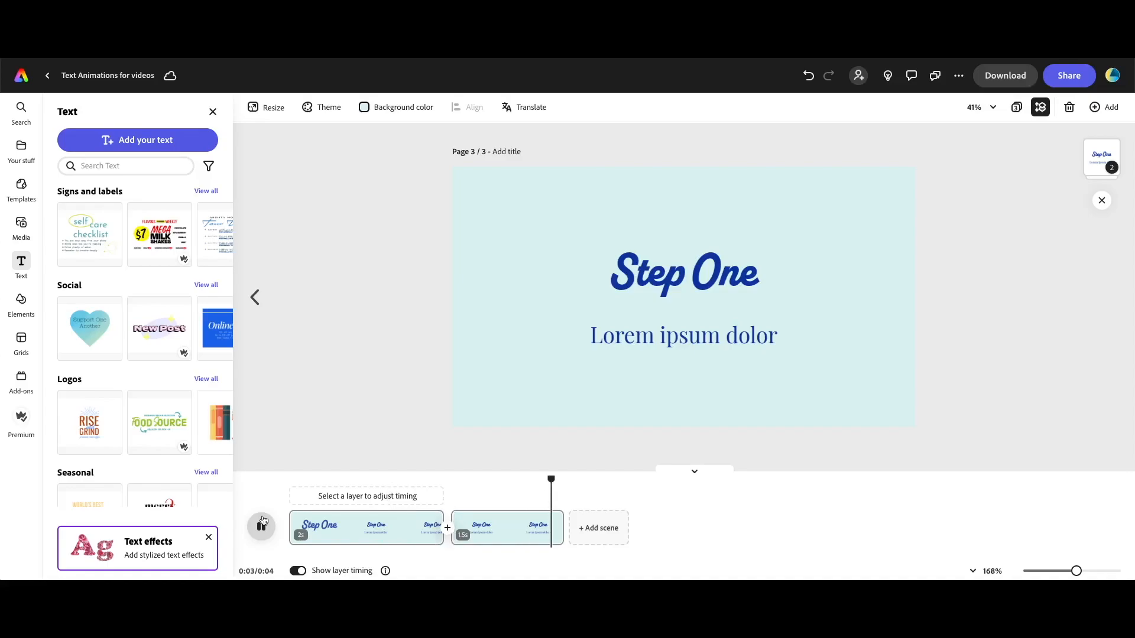
pyautogui.click(262, 523)
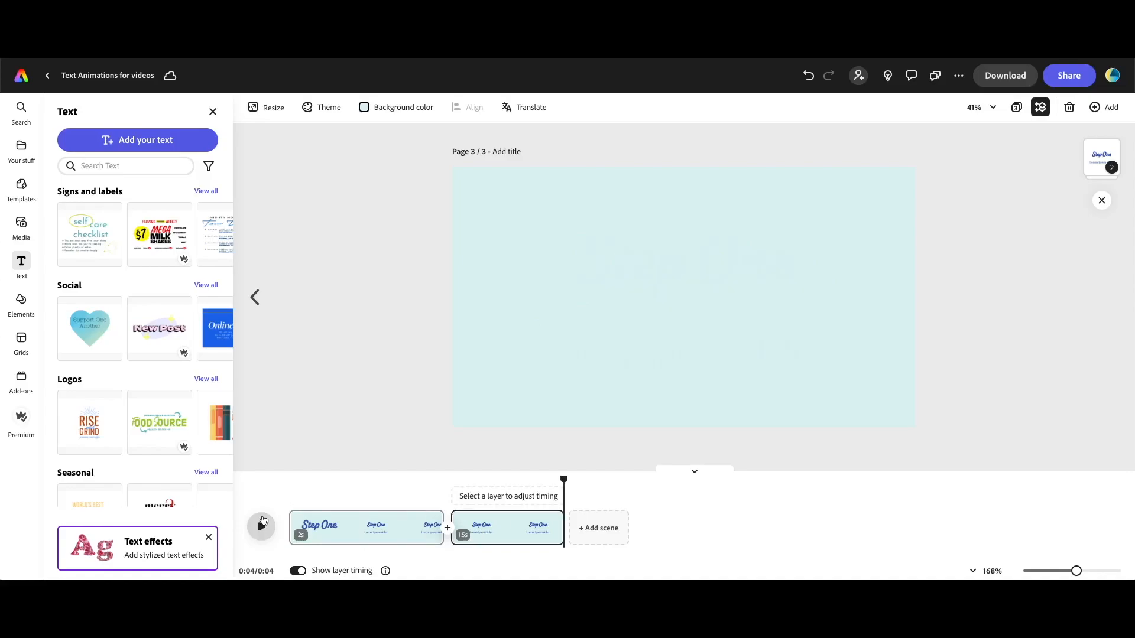
pyautogui.click(263, 524)
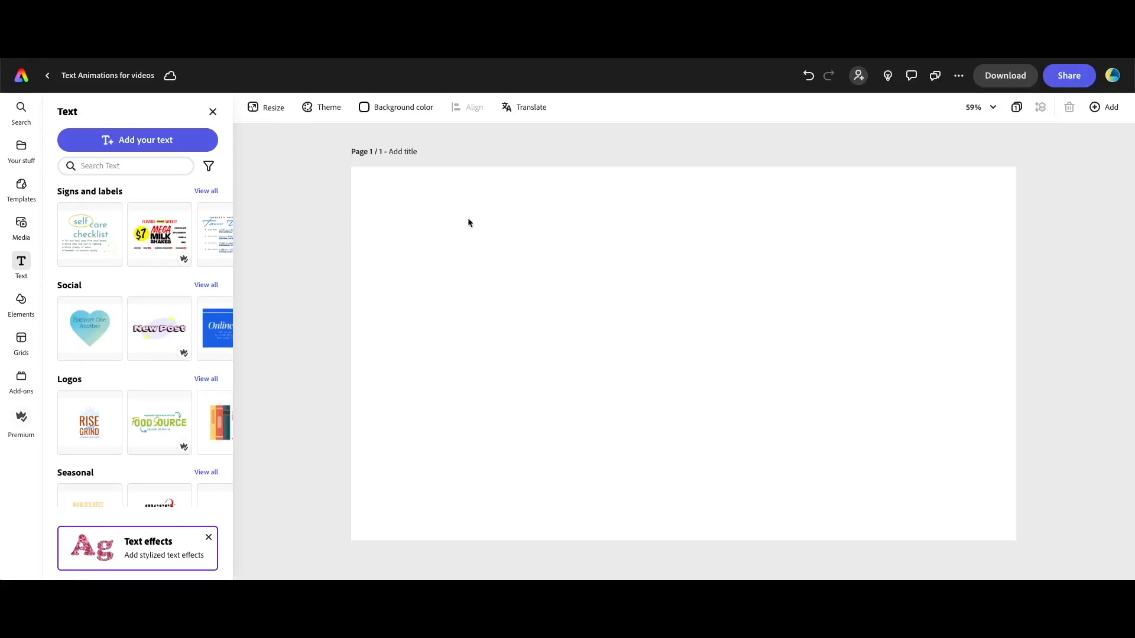
# Set the blank page's background to the recommended light aqua colour
pyautogui.click(412, 111)
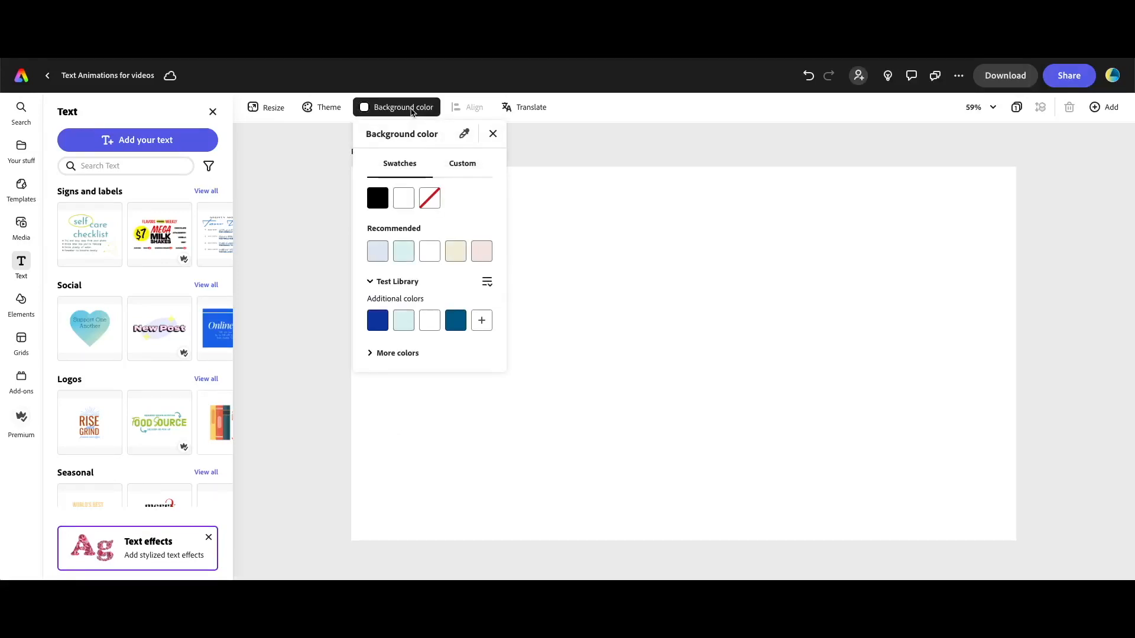
pyautogui.click(406, 253)
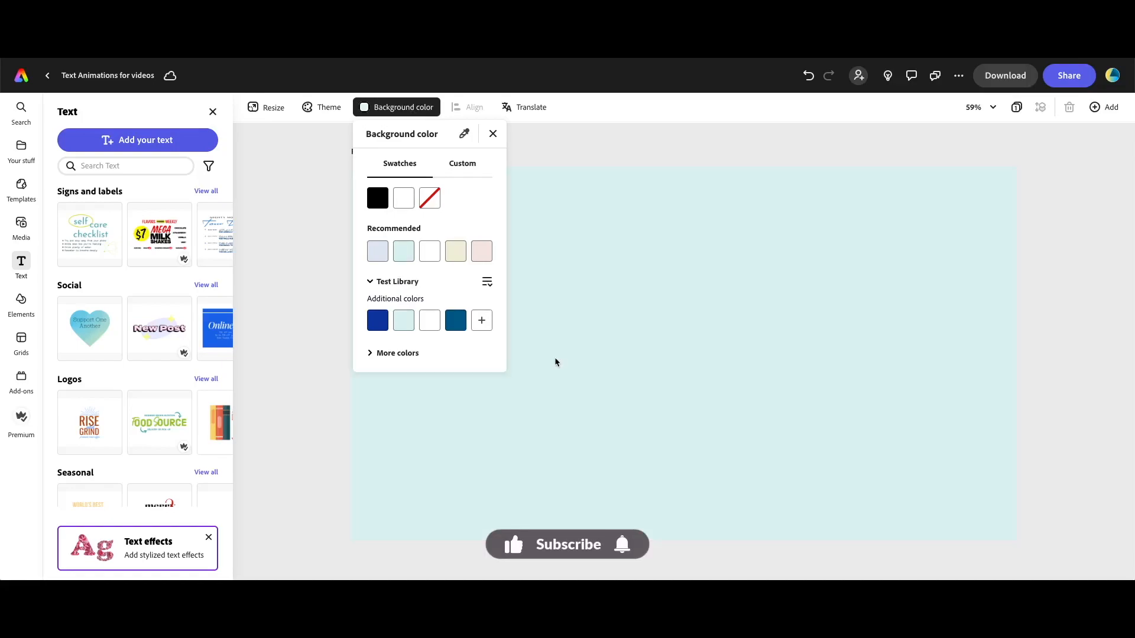
pyautogui.click(557, 361)
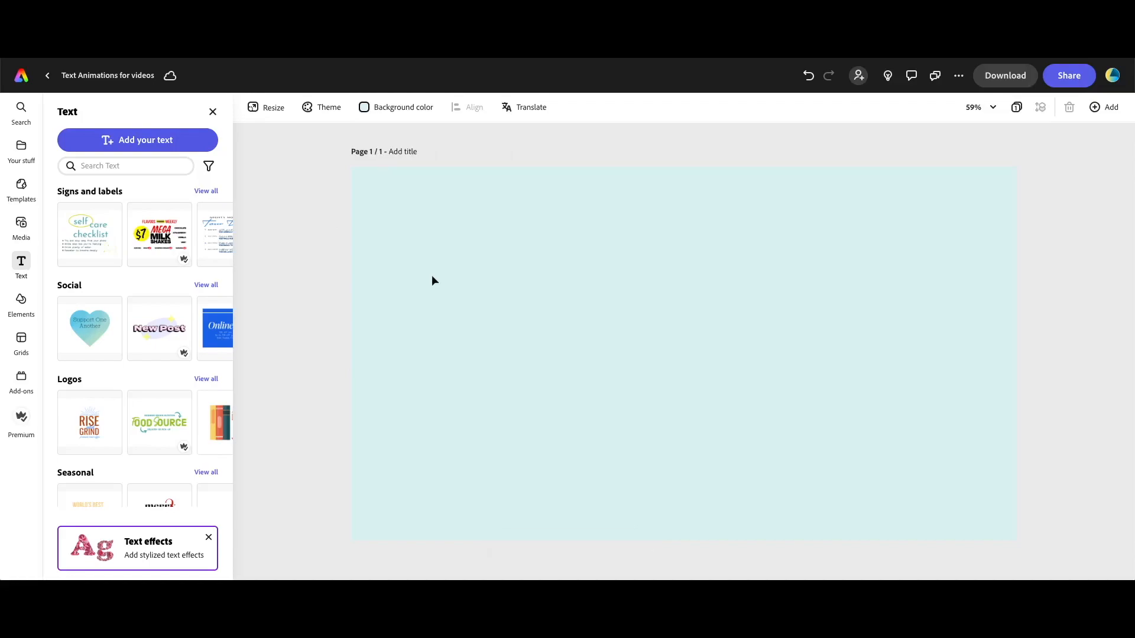
# Add the heading STEP on the left half of the page in Proxima Nova Black, size 136, with a dark teal-blue fill
pyautogui.click(138, 140)
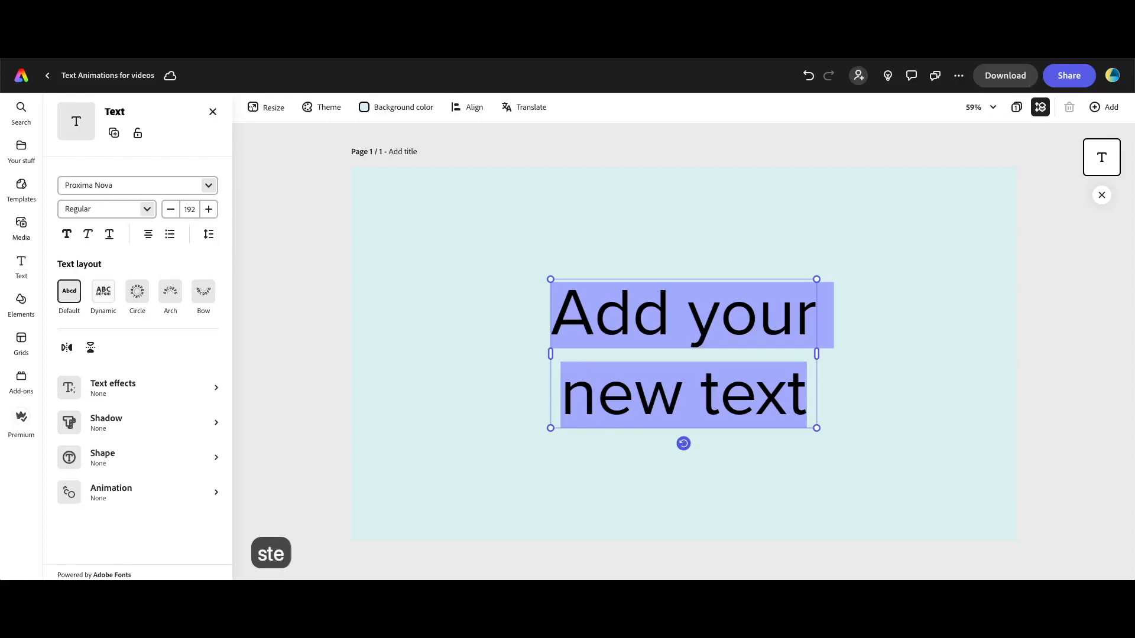
pyautogui.write('step')
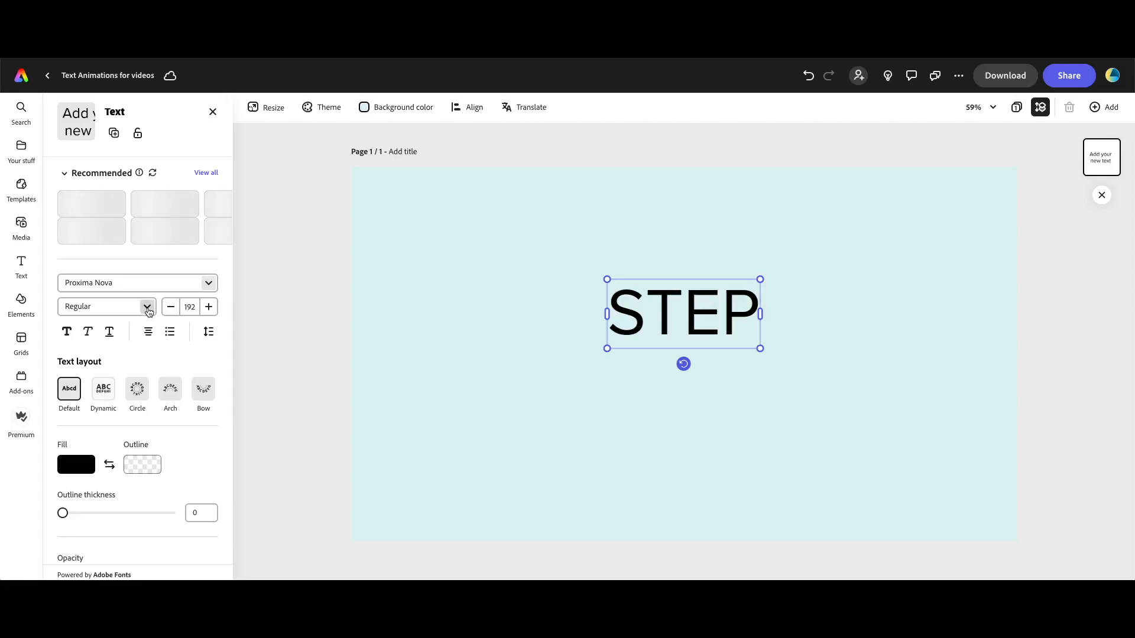
pyautogui.click(147, 308)
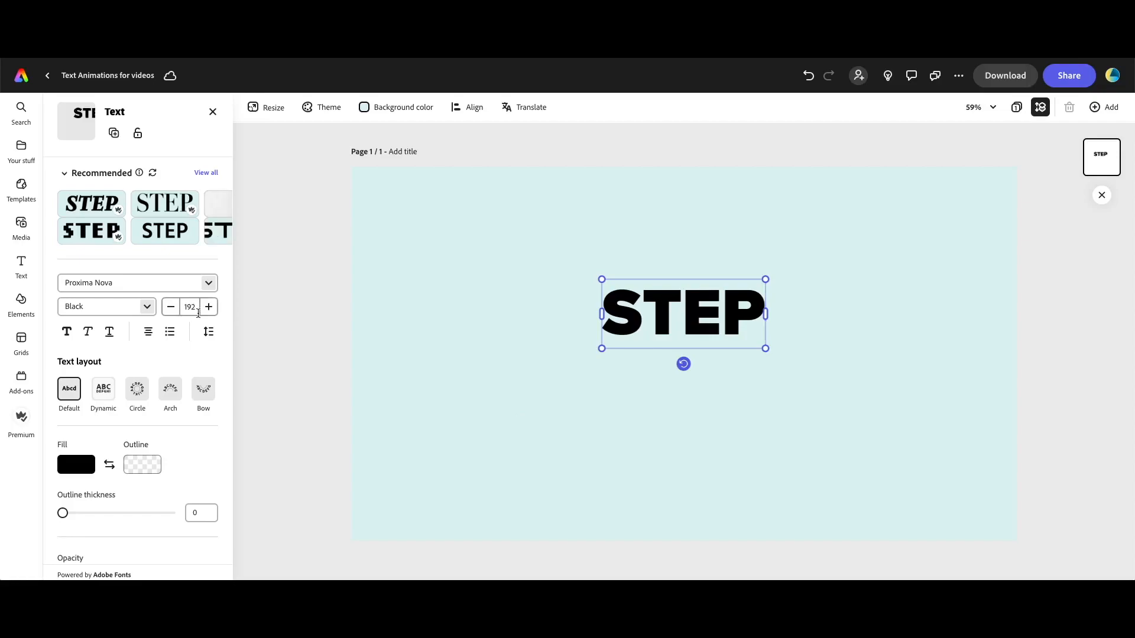
pyautogui.click(189, 307)
pyautogui.write('136')
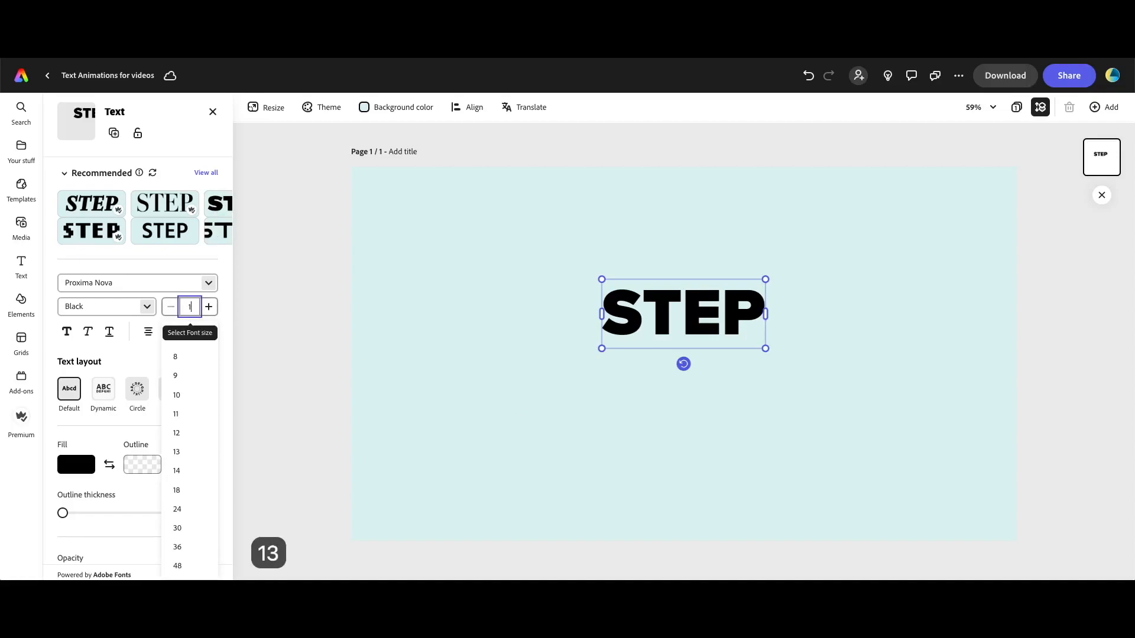
pyautogui.press('Return')
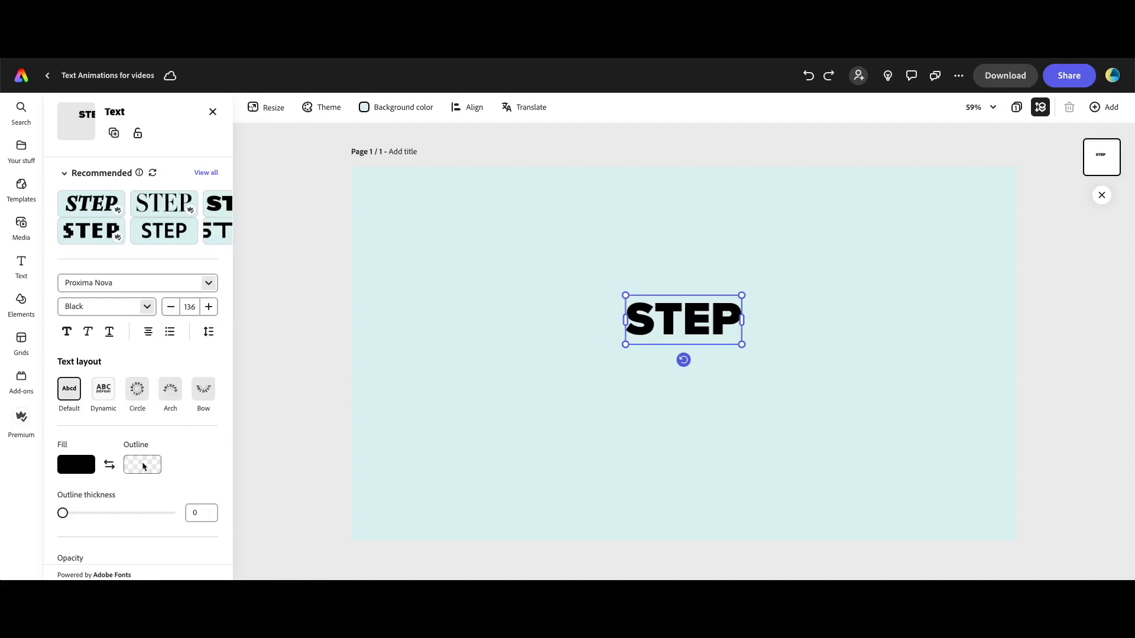
pyautogui.click(73, 465)
pyautogui.click(204, 528)
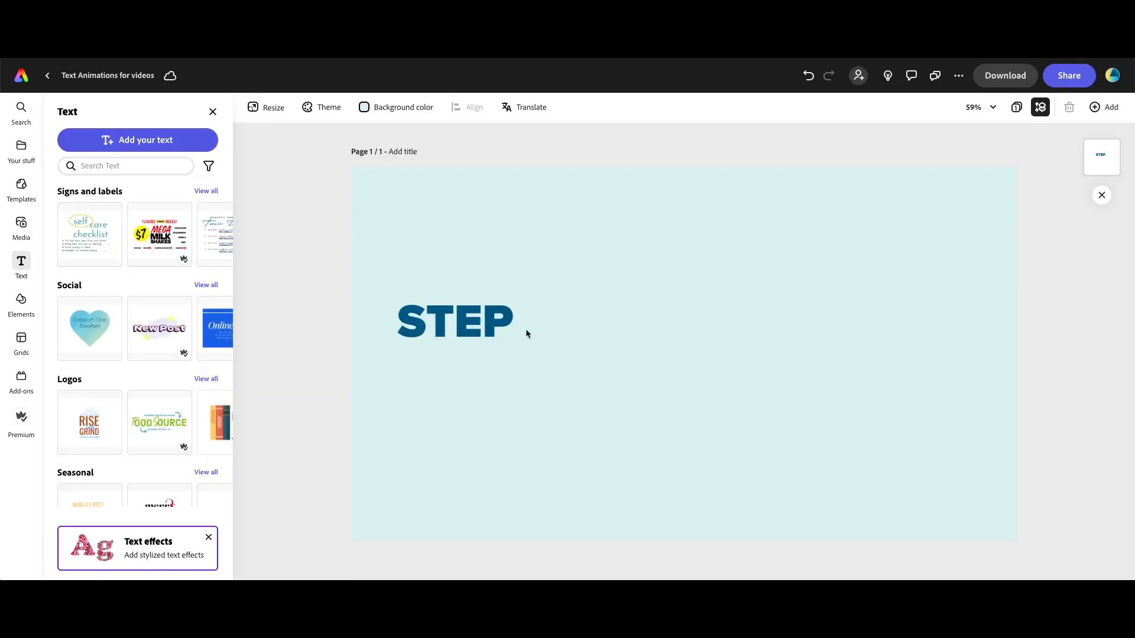
# Add a rounded rectangle shape to the page and remove its border
pyautogui.click(20, 304)
pyautogui.click(198, 138)
pyautogui.click(95, 324)
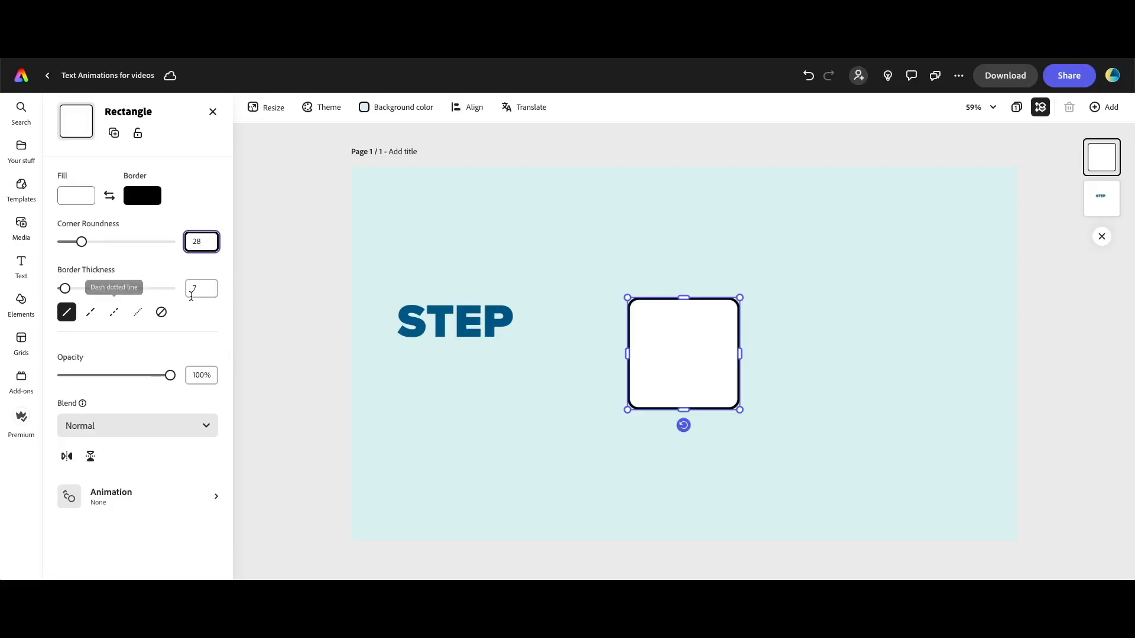
pyautogui.click(57, 290)
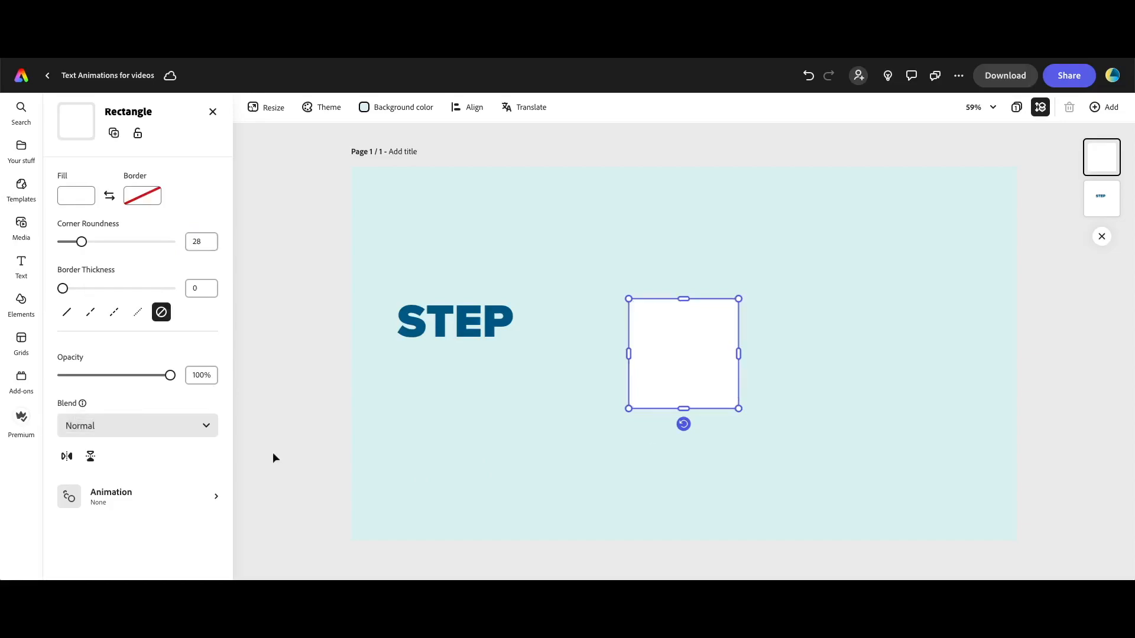
# Fill the rounded square with the library's dark teal-blue and place it, reduced in size, just right of STEP
pyautogui.click(76, 195)
pyautogui.click(143, 121)
pyautogui.click(205, 266)
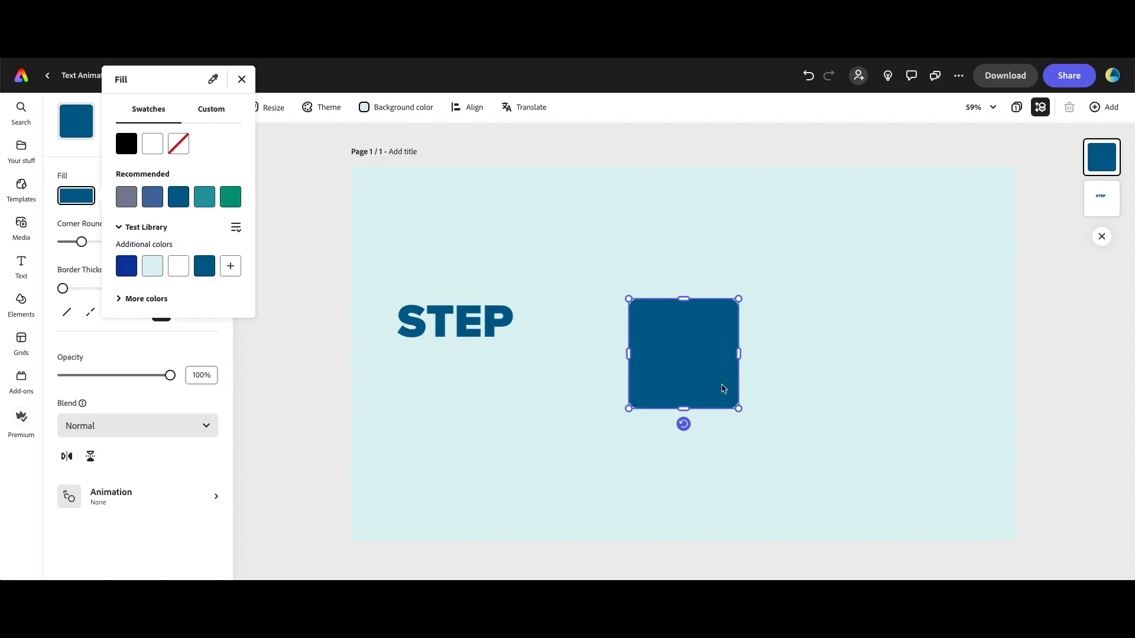
pyautogui.moveTo(739, 408); pyautogui.dragTo(691, 361)
pyautogui.moveTo(660, 331); pyautogui.dragTo(585, 322)
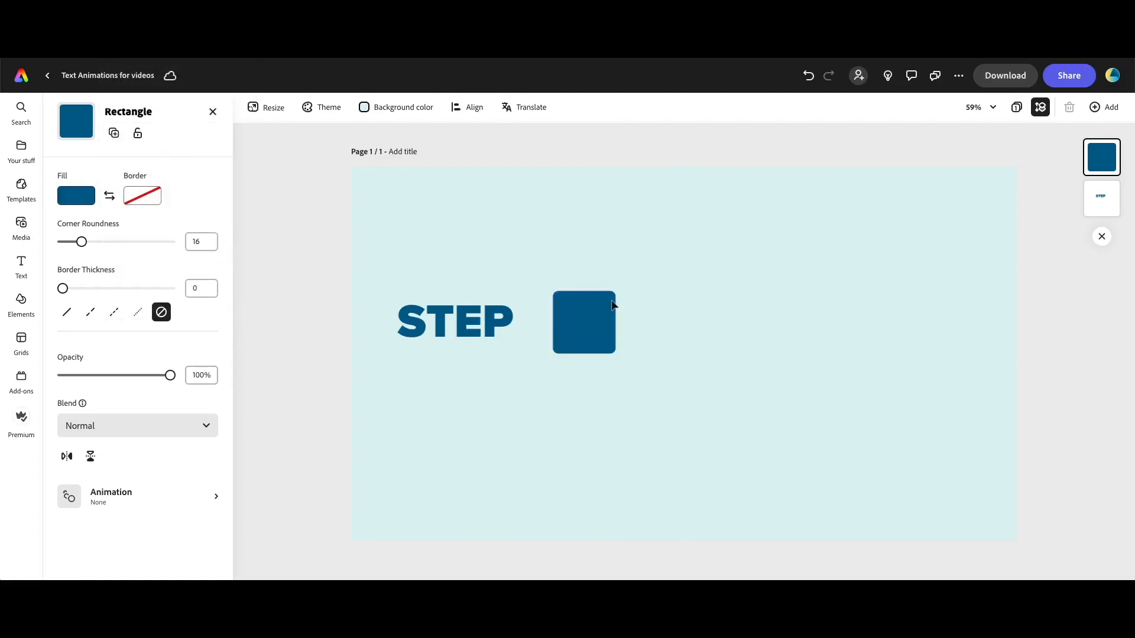
# Duplicate the STEP text below the original, change the copy to 1 and set its font size to 88
pyautogui.click(466, 334)
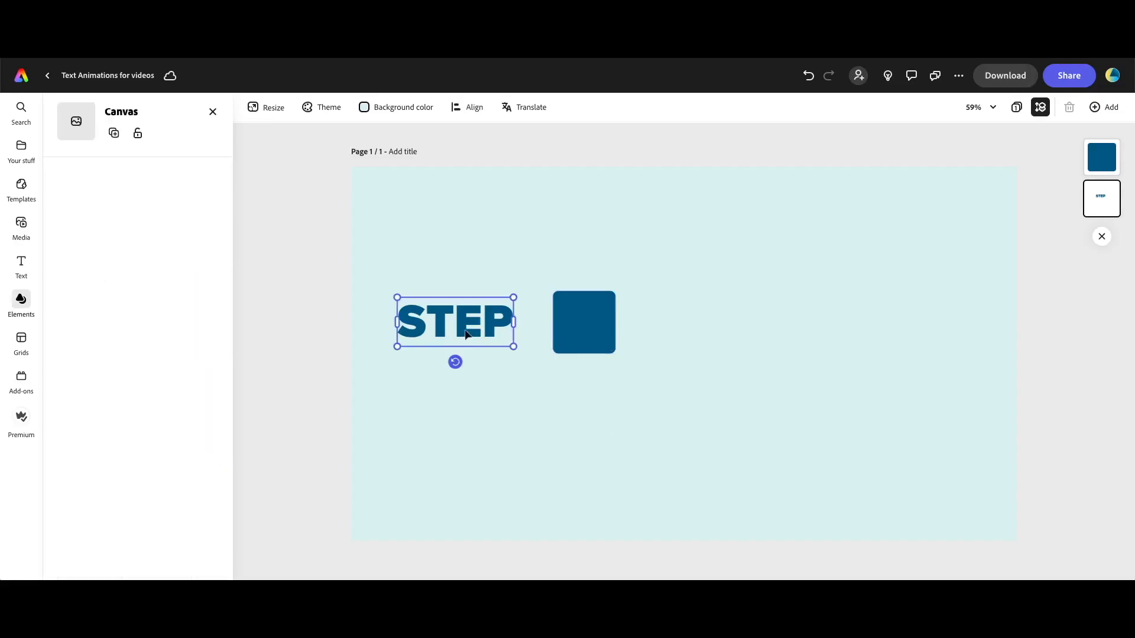
pyautogui.moveTo(466, 335); pyautogui.dragTo(470, 414)
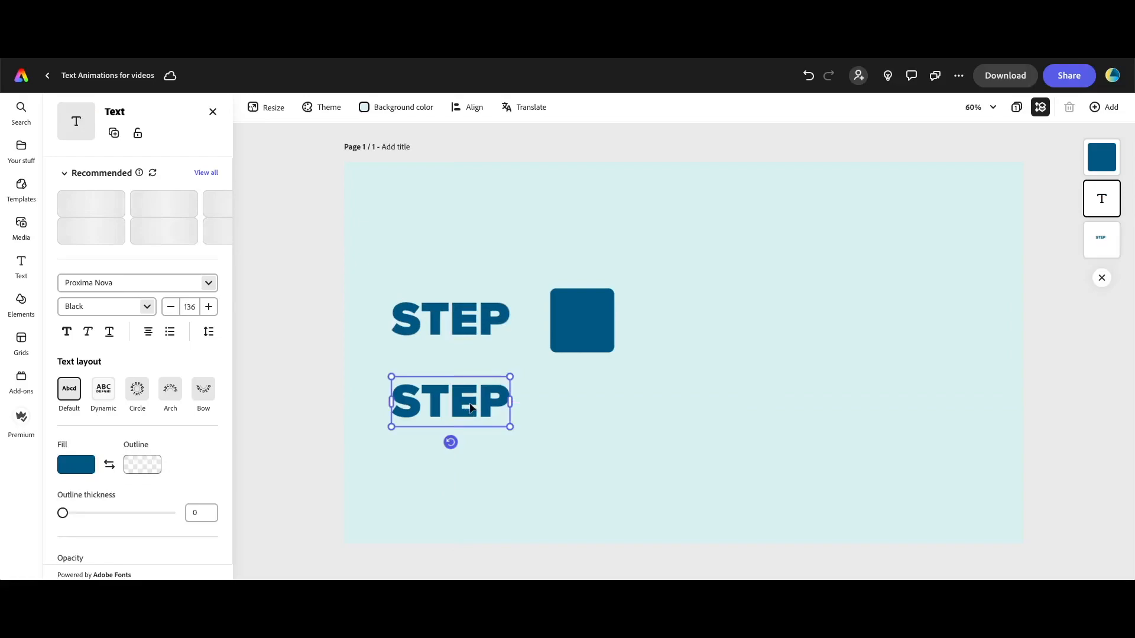
pyautogui.write('1')
pyautogui.click(189, 307)
pyautogui.write('88')
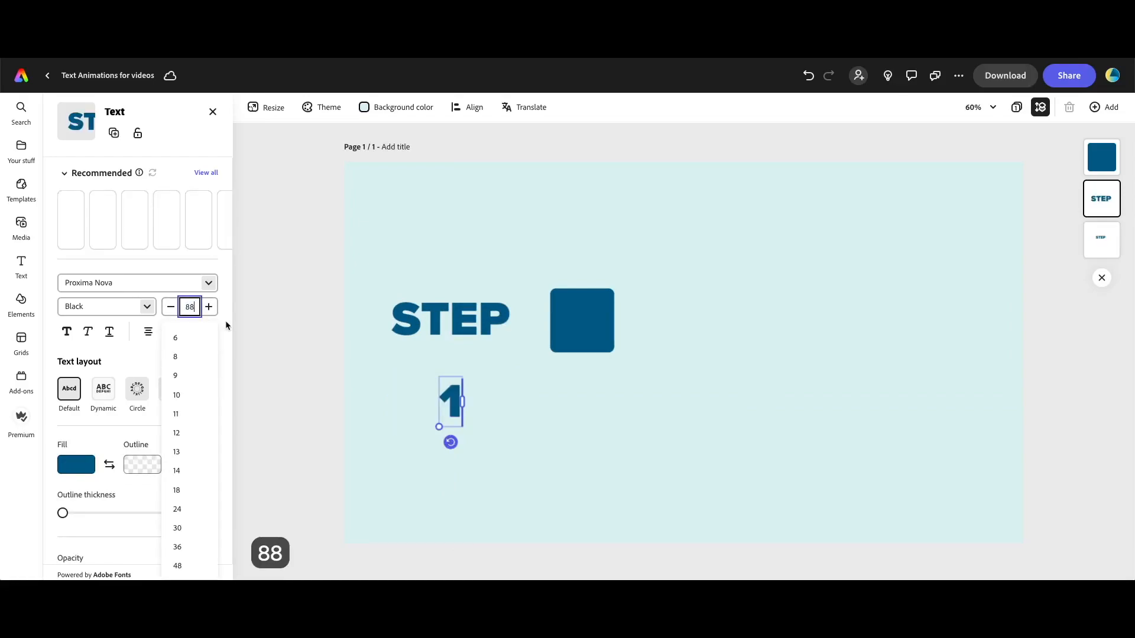
pyautogui.press('Return')
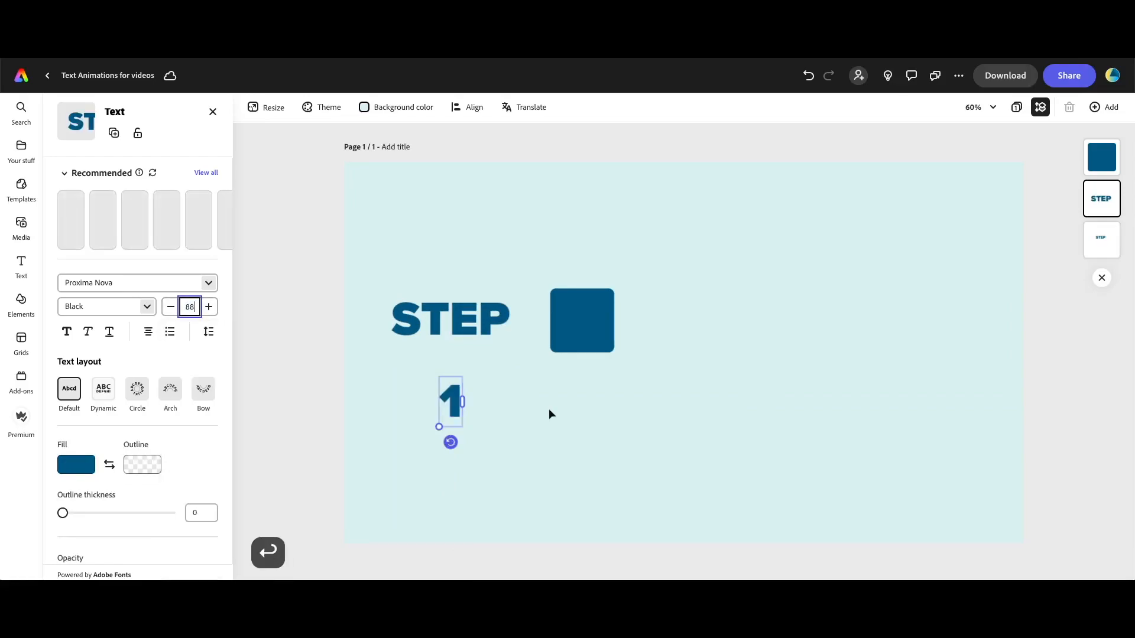
# Make the number 1 white and place it on the square, with its layer in front of the rectangle
pyautogui.click(77, 465)
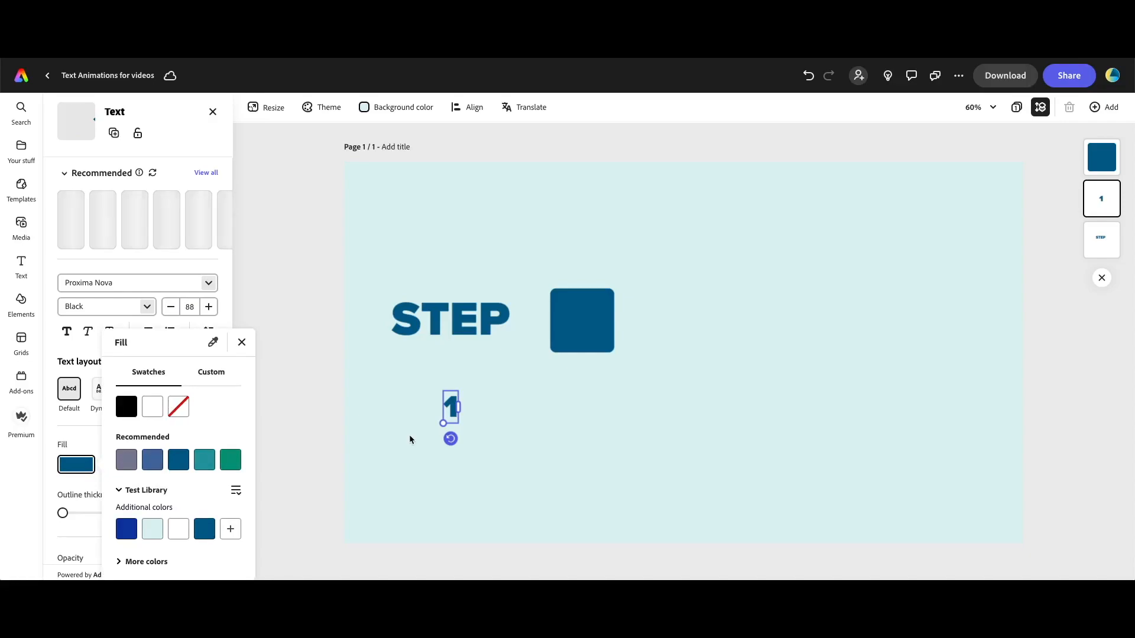
pyautogui.moveTo(446, 410); pyautogui.dragTo(584, 321)
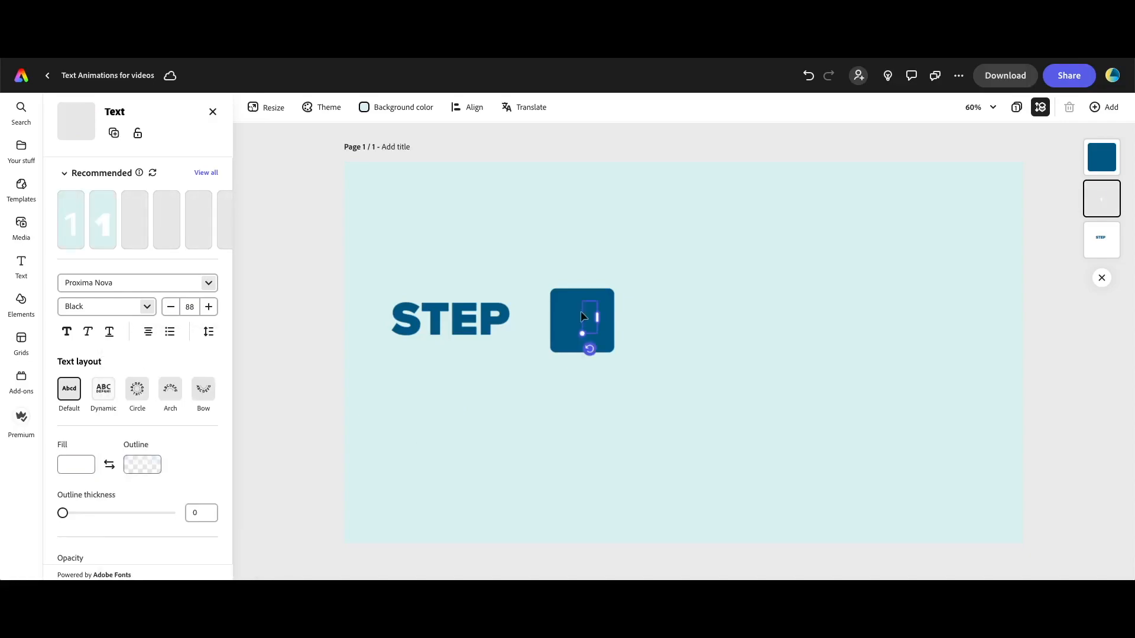
pyautogui.moveTo(1102, 199); pyautogui.dragTo(1106, 153)
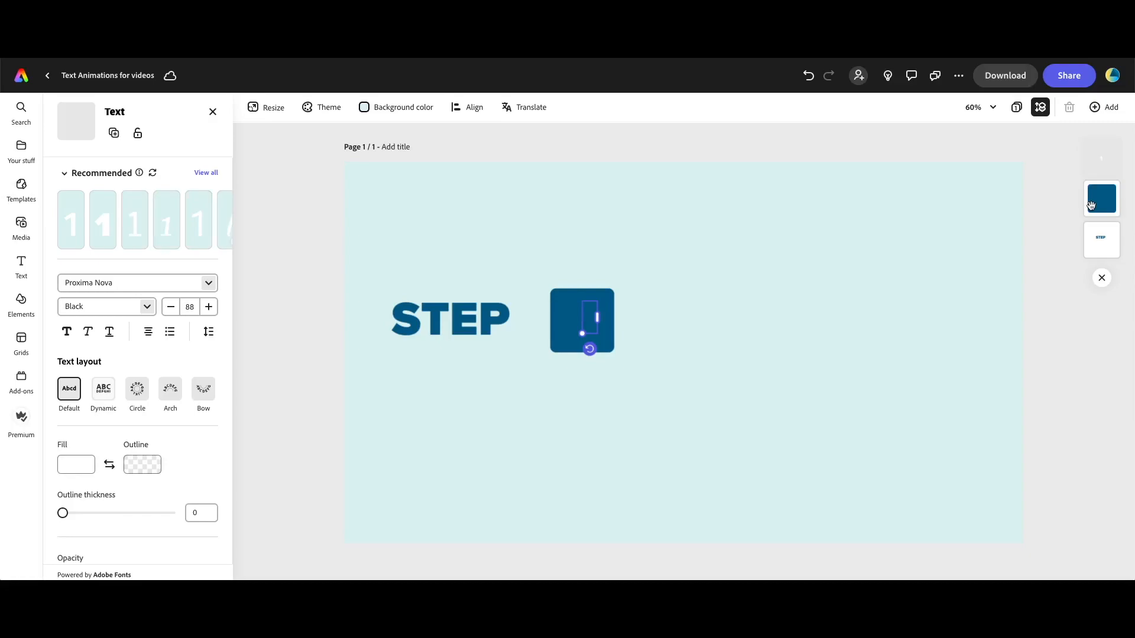
# Shrink the square around the 1, and group the two and move them closer to STEP
pyautogui.click(1091, 205)
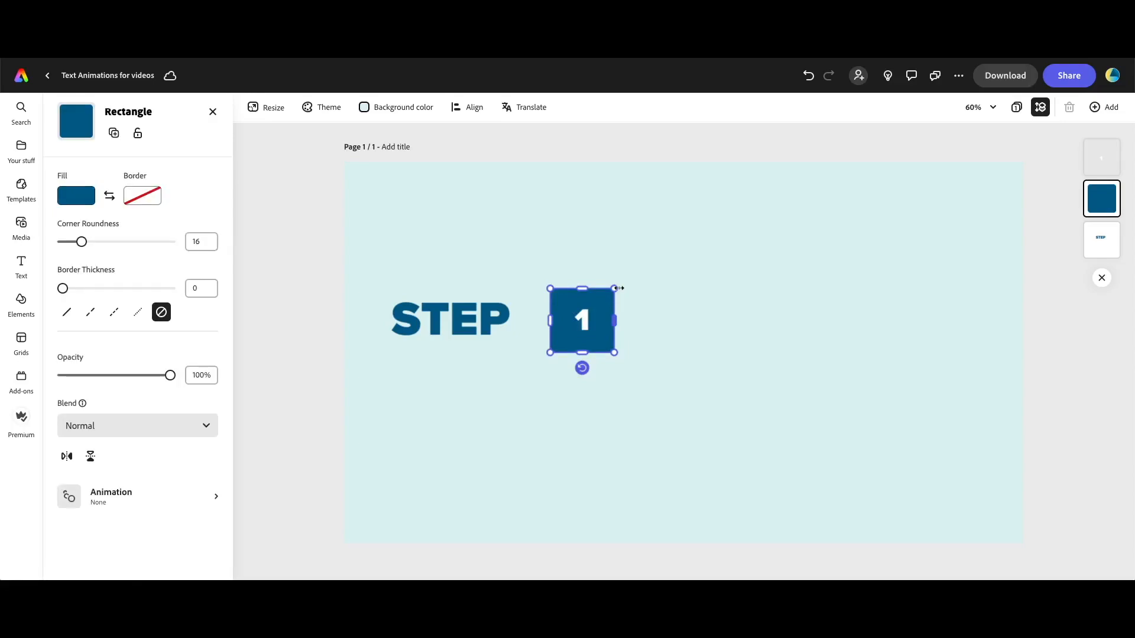
pyautogui.moveTo(619, 288); pyautogui.dragTo(608, 296)
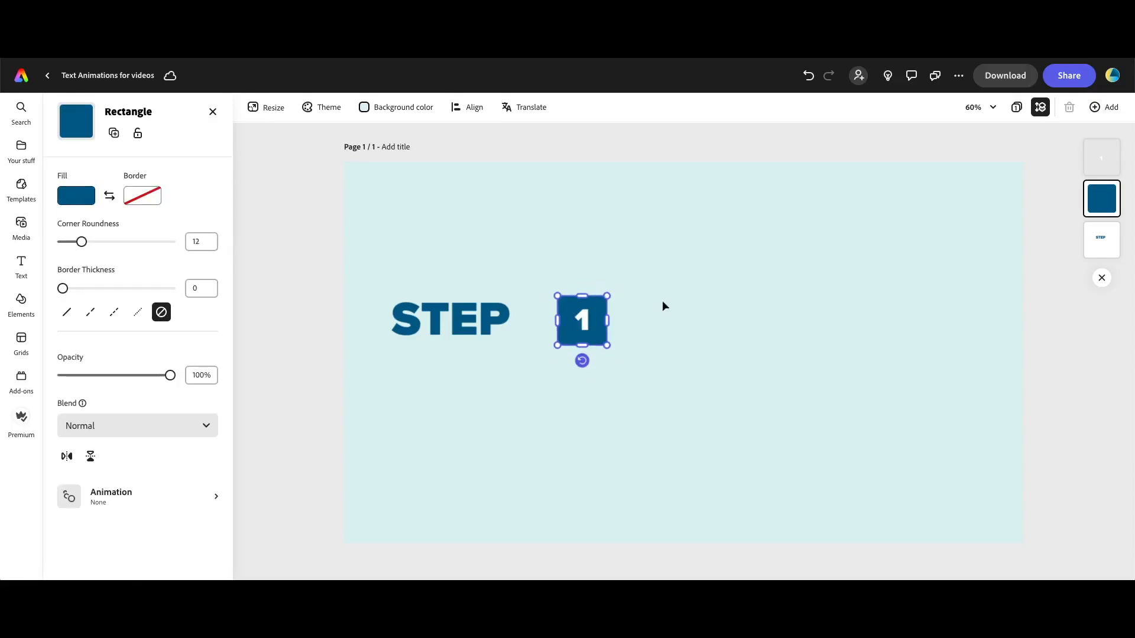
pyautogui.moveTo(540, 277); pyautogui.dragTo(613, 352)
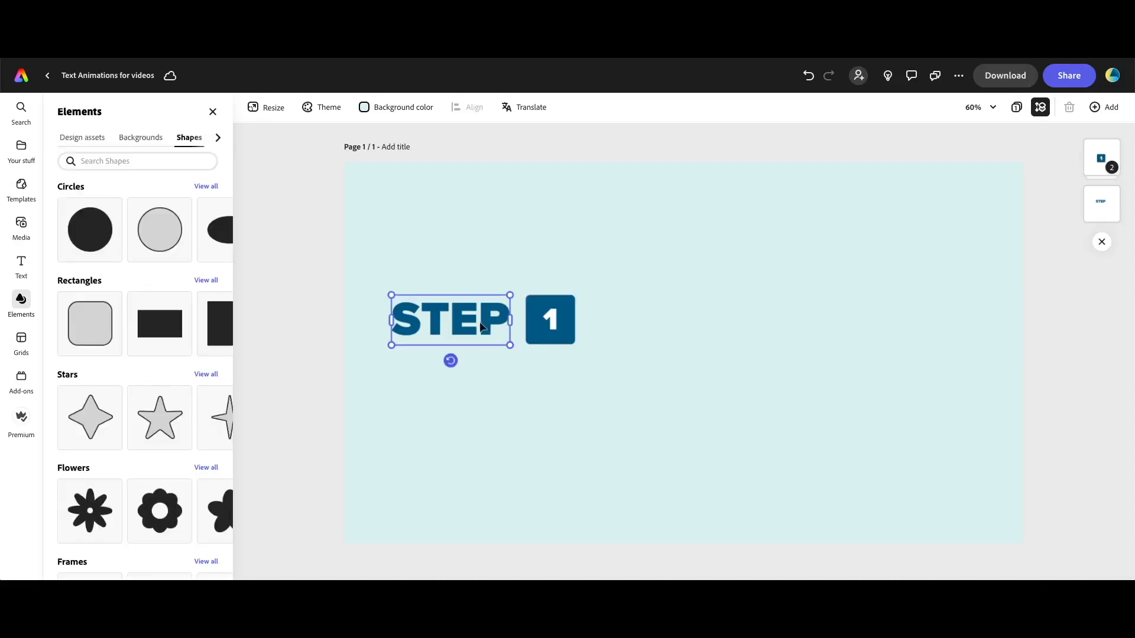
# Duplicate the STEP text below the heading, switch the copy to Regular weight and change its text to "Lorem ipsum dolor"
pyautogui.click(480, 328)
pyautogui.moveTo(481, 328); pyautogui.dragTo(473, 436)
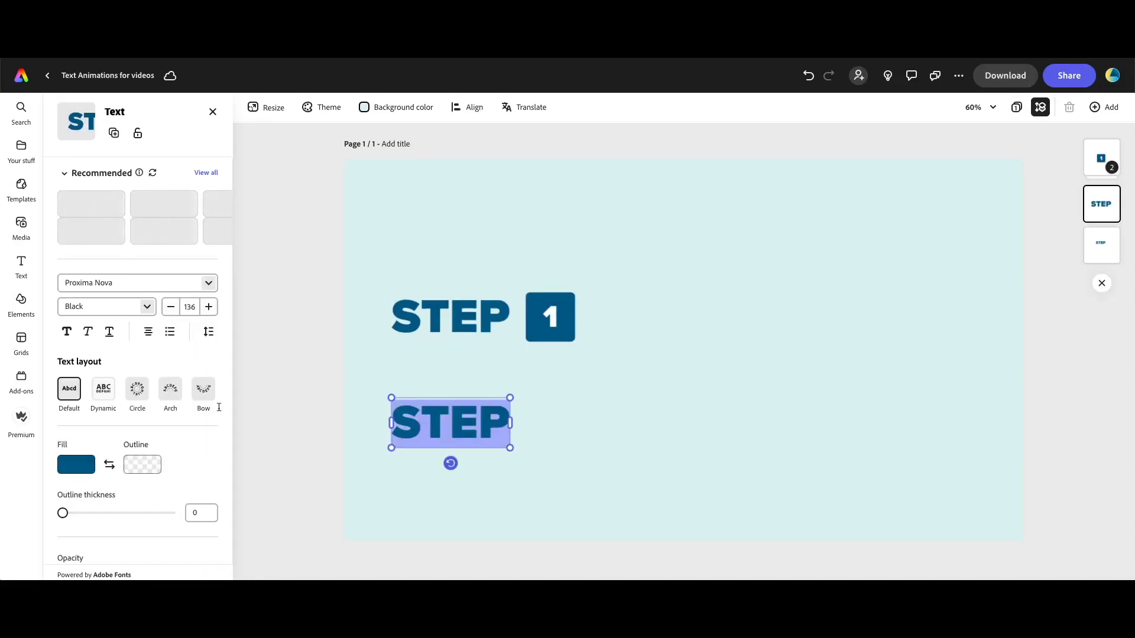
pyautogui.click(147, 314)
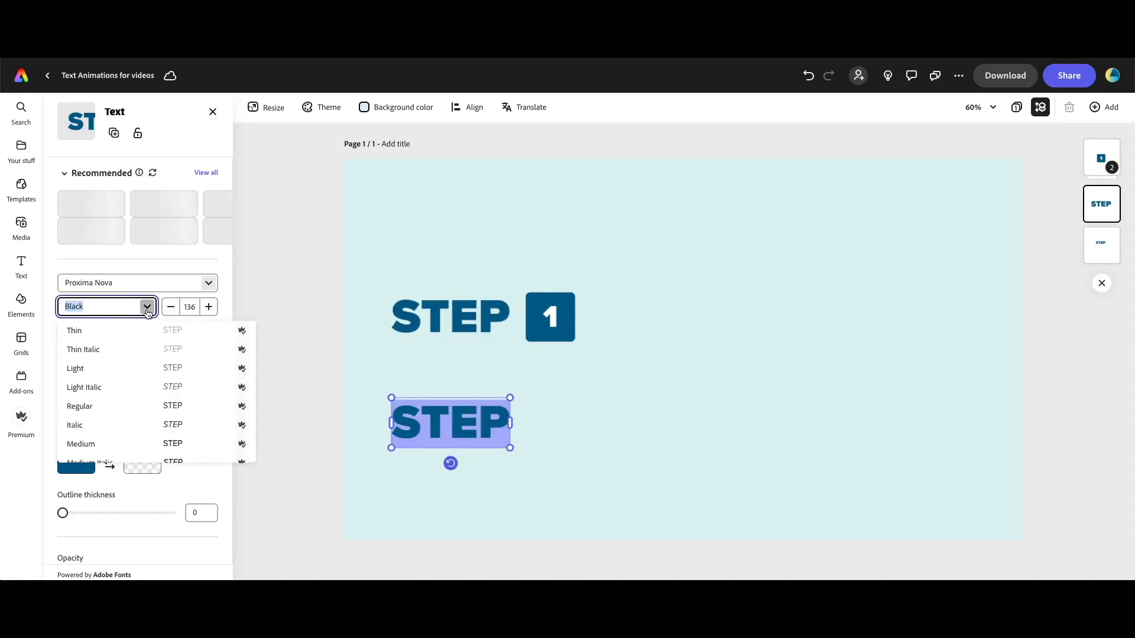
pyautogui.click(79, 406)
pyautogui.write('Lo')
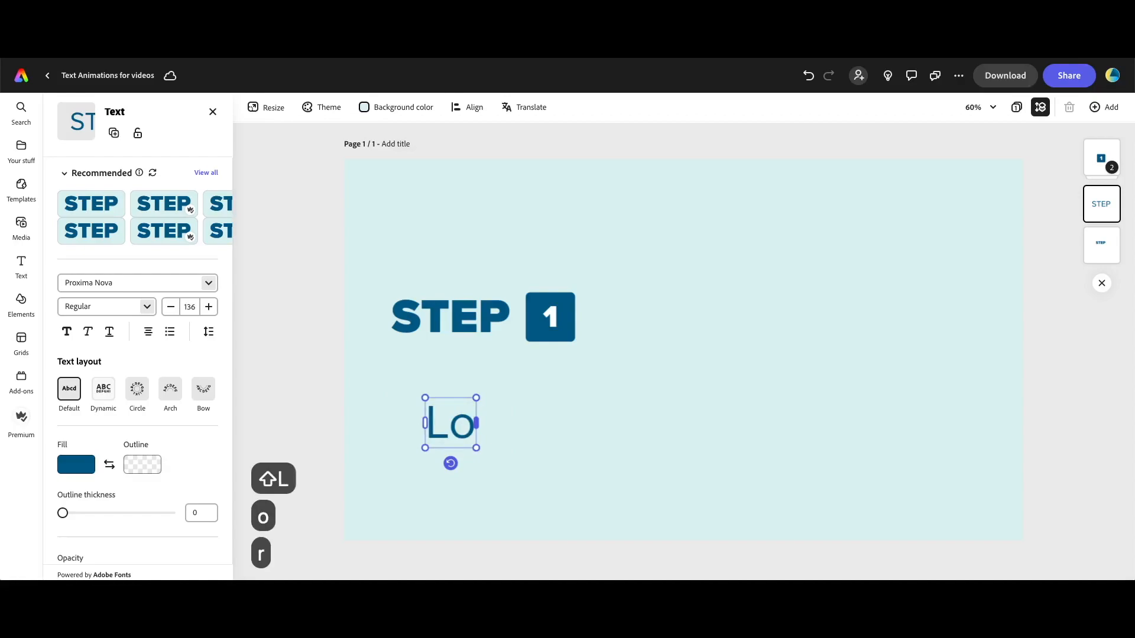
pyautogui.write('rem ipsum dolor')
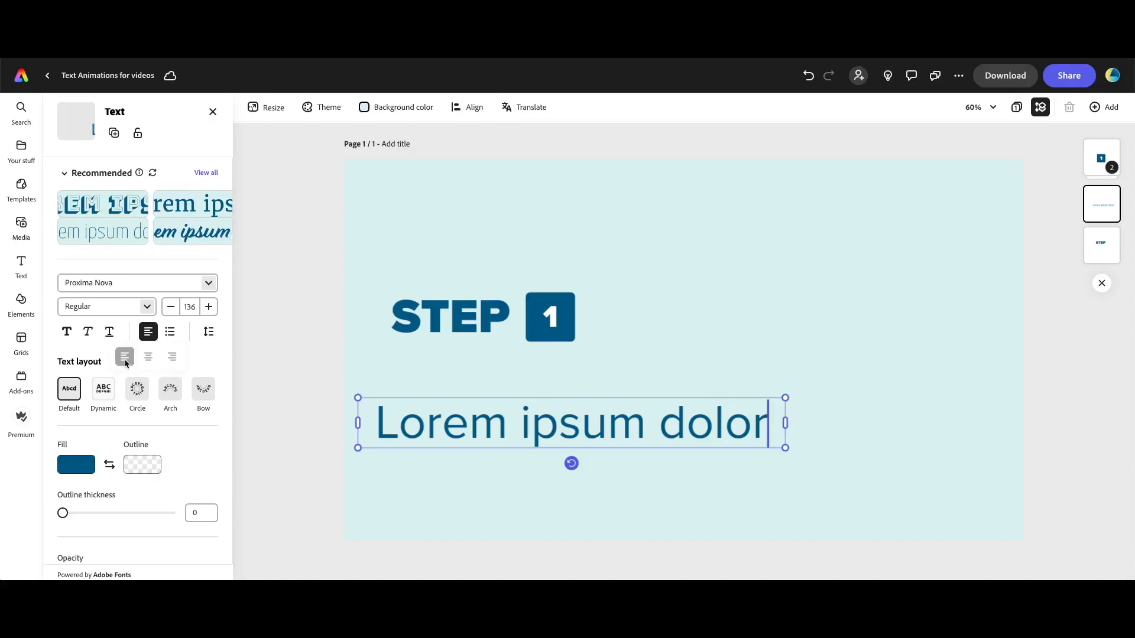
# Left-align the "Lorem ipsum dolor" text and reduce its font size
pyautogui.click(149, 332)
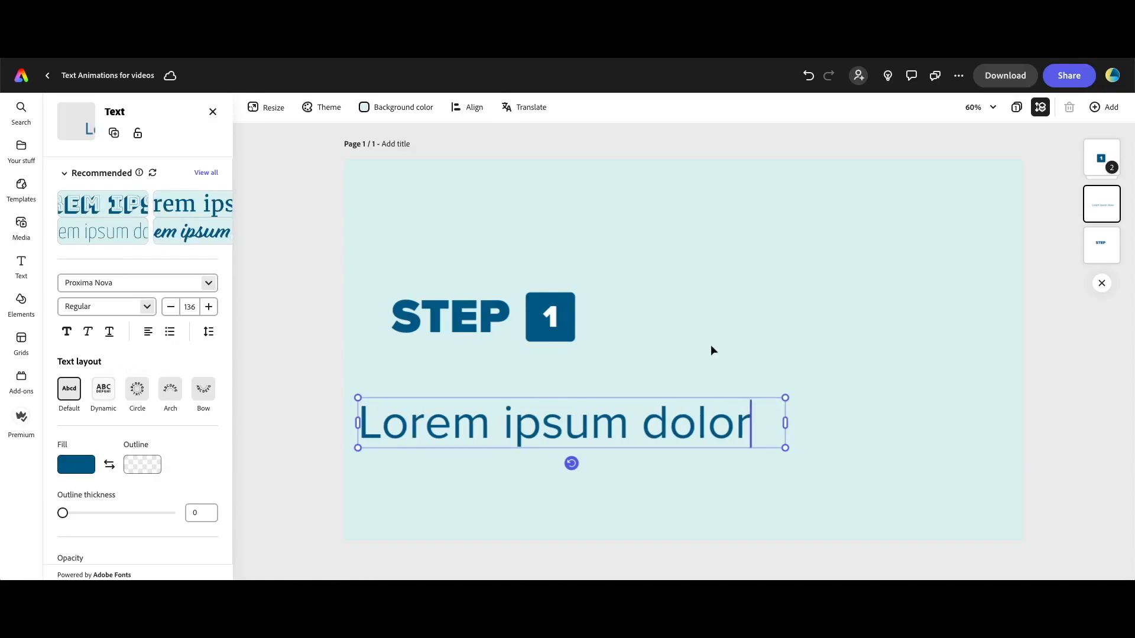
pyautogui.click(189, 307)
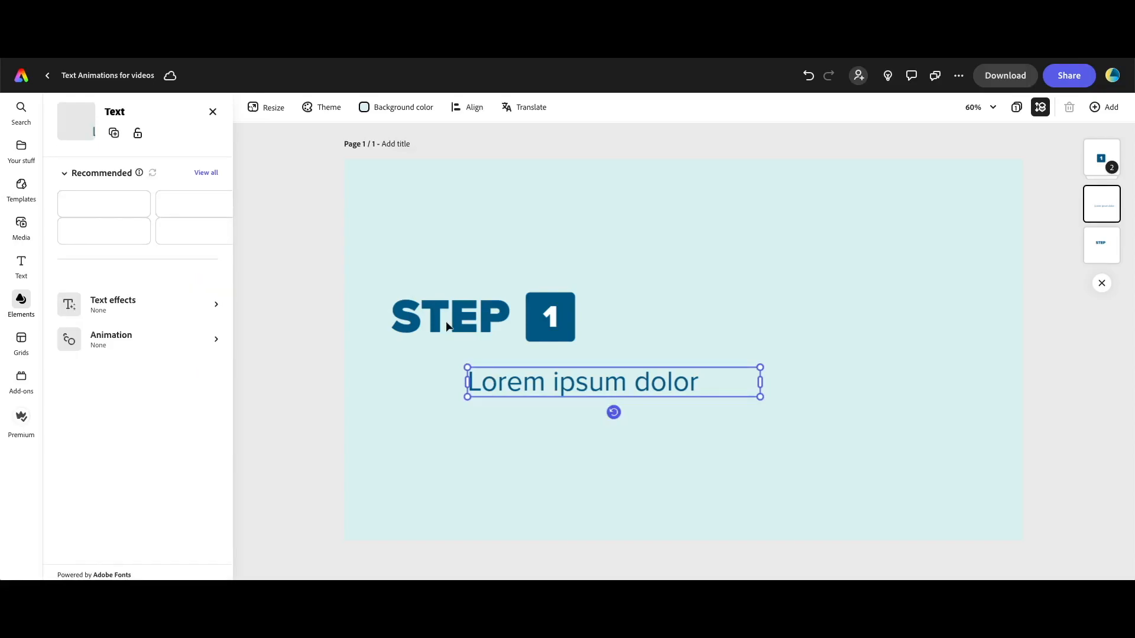
# Align the "Lorem ipsum dolor" text with the left edge of the STEP heading
pyautogui.keyDown('shift'); pyautogui.click(447, 326); pyautogui.keyUp('shift')
pyautogui.click(468, 107)
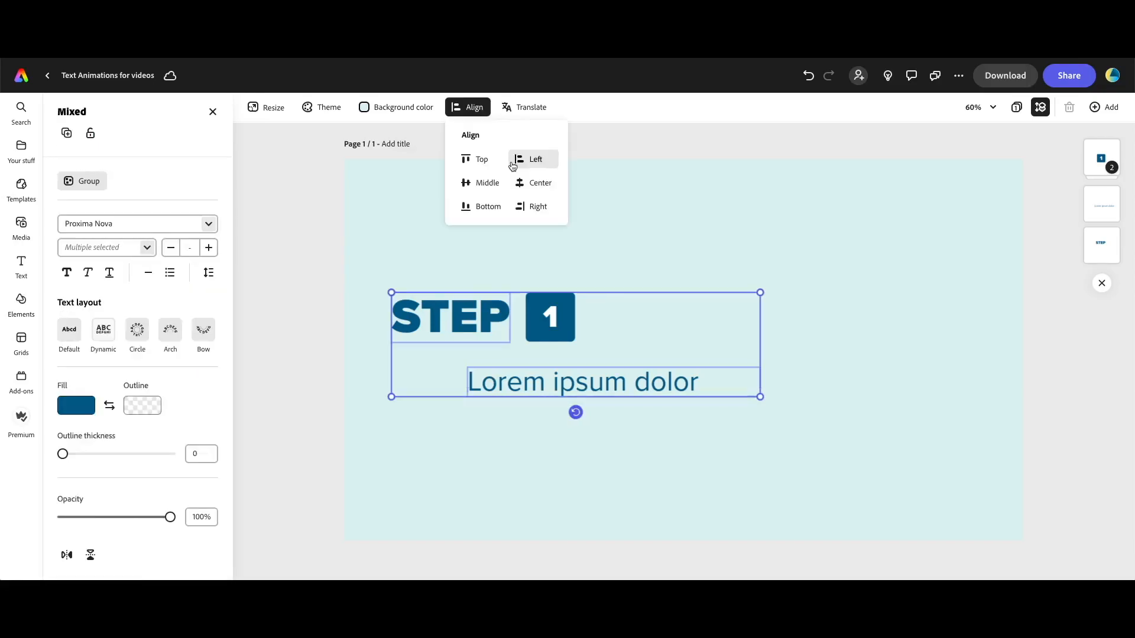
pyautogui.click(513, 165)
pyautogui.click(569, 445)
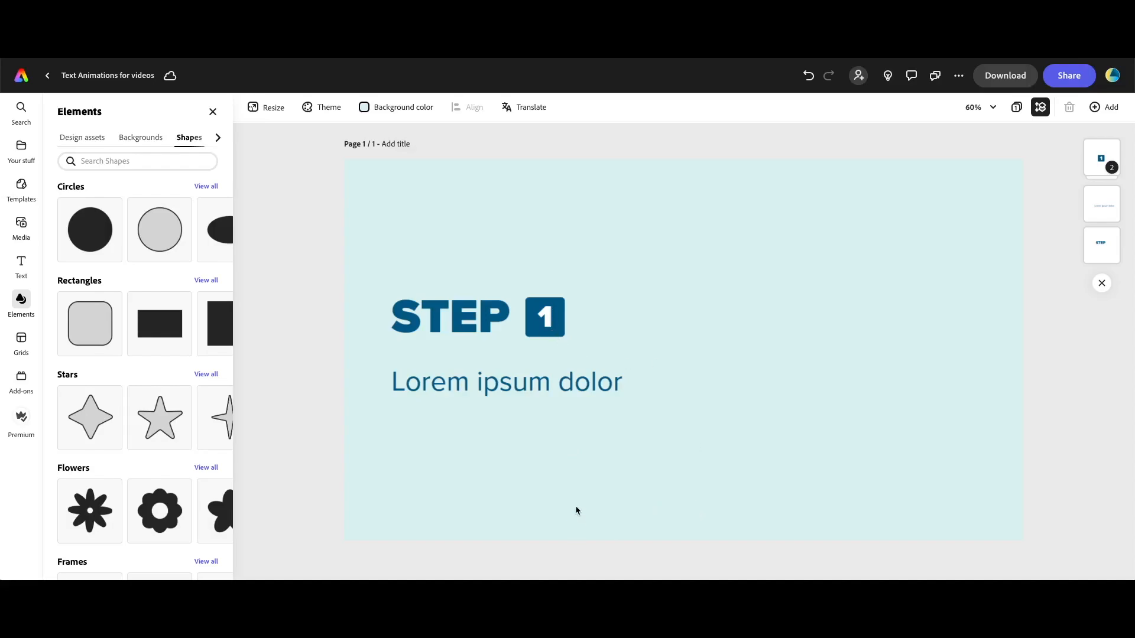
# Apply the Bungee in animation to the STEP text and play the scene to preview it
pyautogui.click(465, 327)
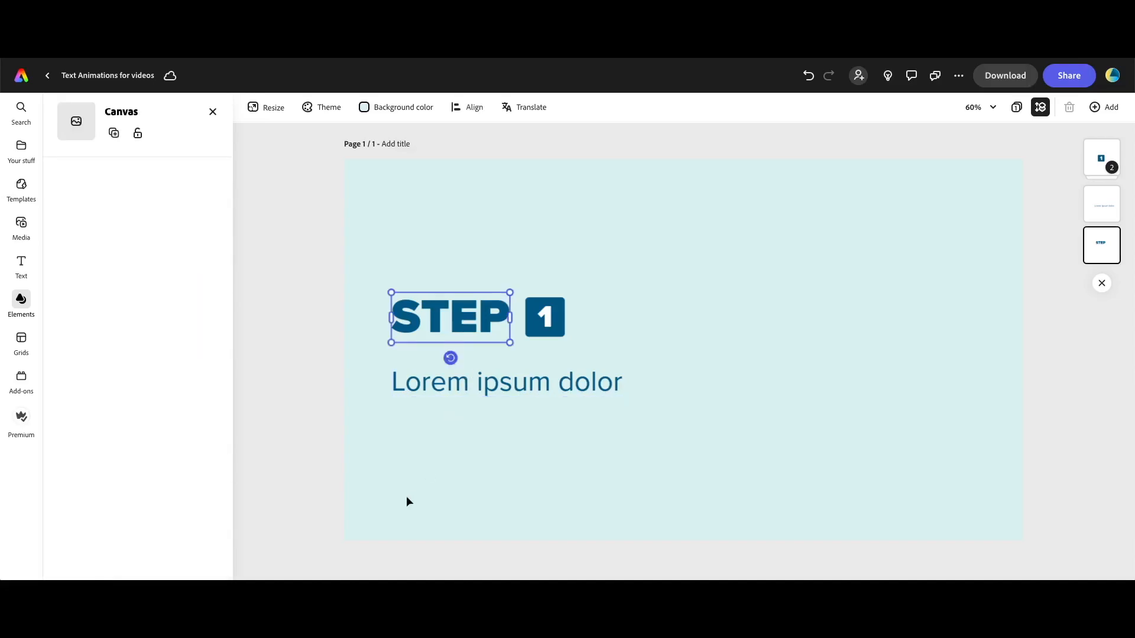
pyautogui.click(94, 332)
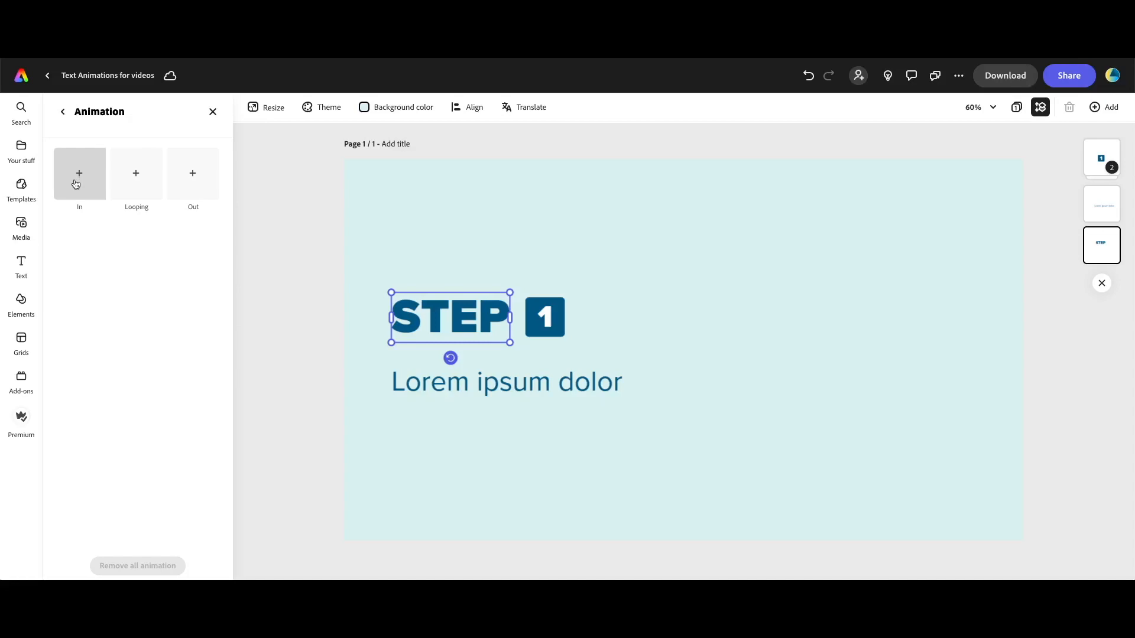
pyautogui.click(76, 184)
pyautogui.click(81, 171)
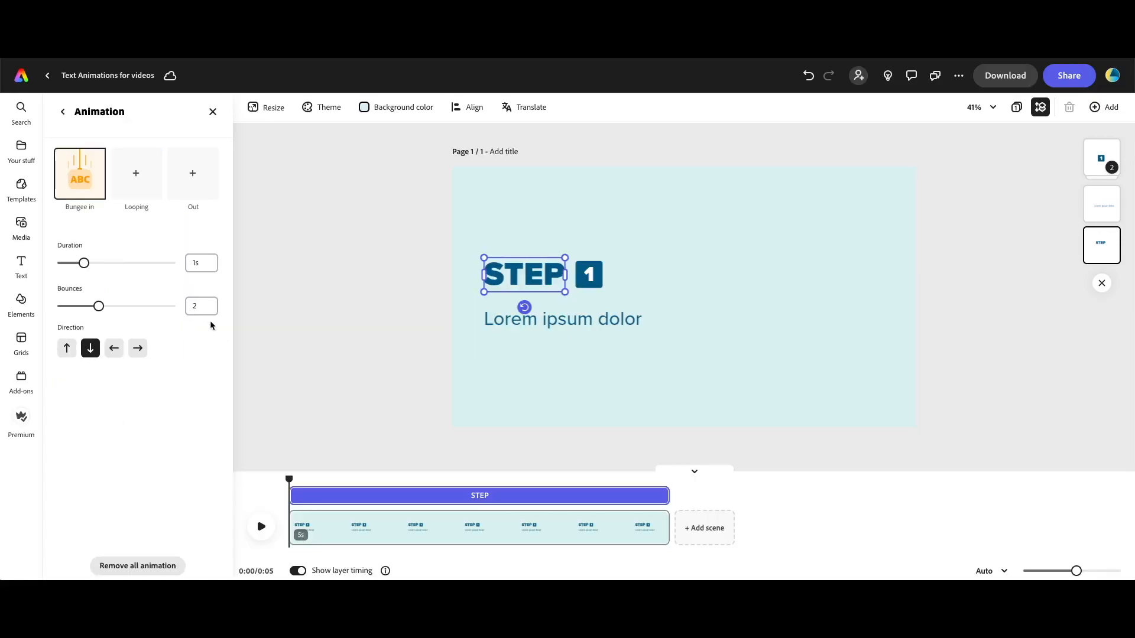
pyautogui.click(262, 531)
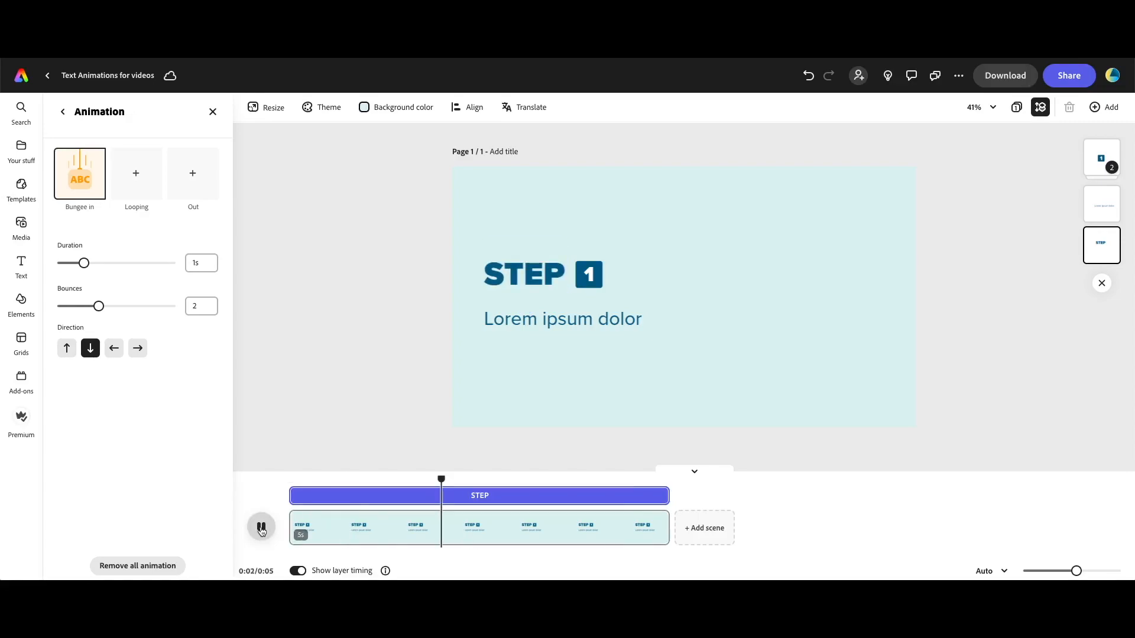
pyautogui.click(625, 365)
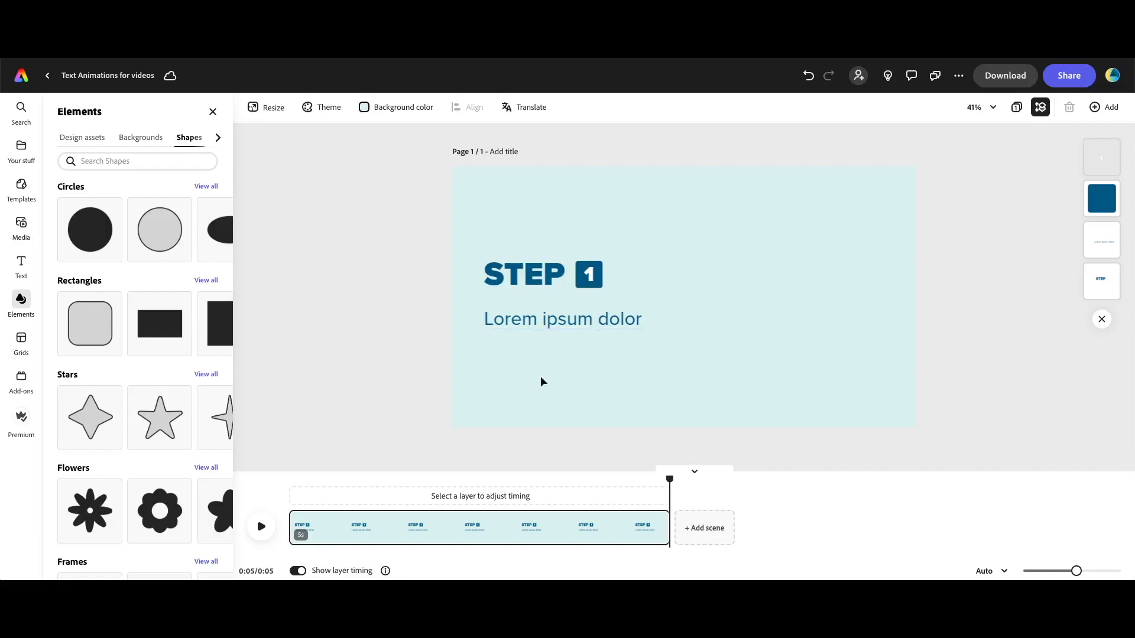
# Give both the STEP heading and the "Lorem ipsum dolor" text a white outline
pyautogui.click(528, 275)
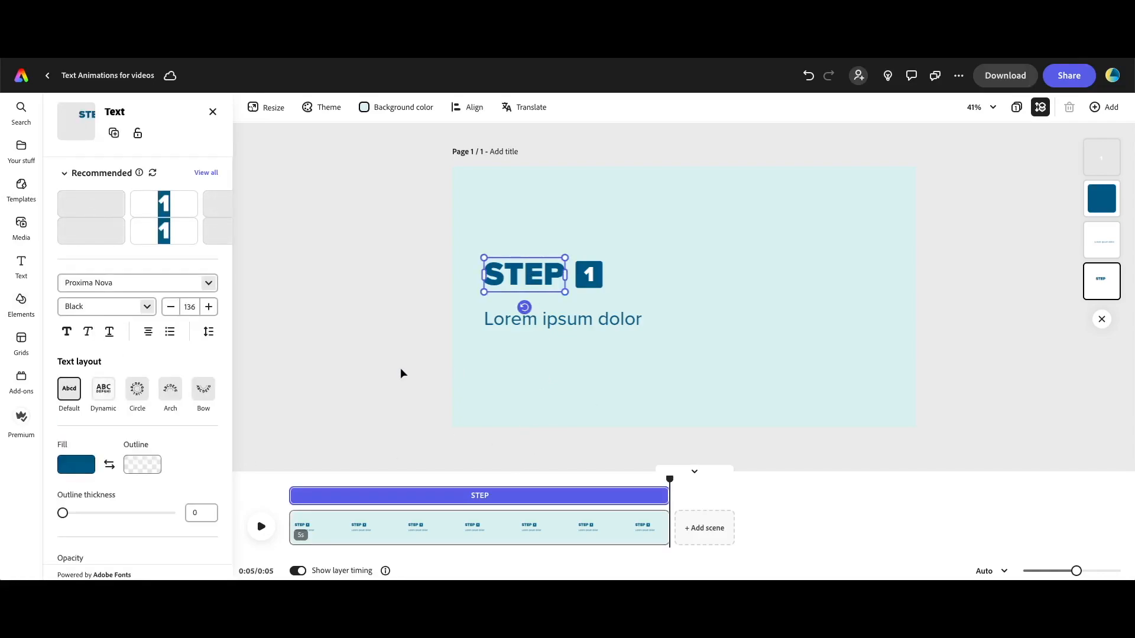
pyautogui.click(148, 467)
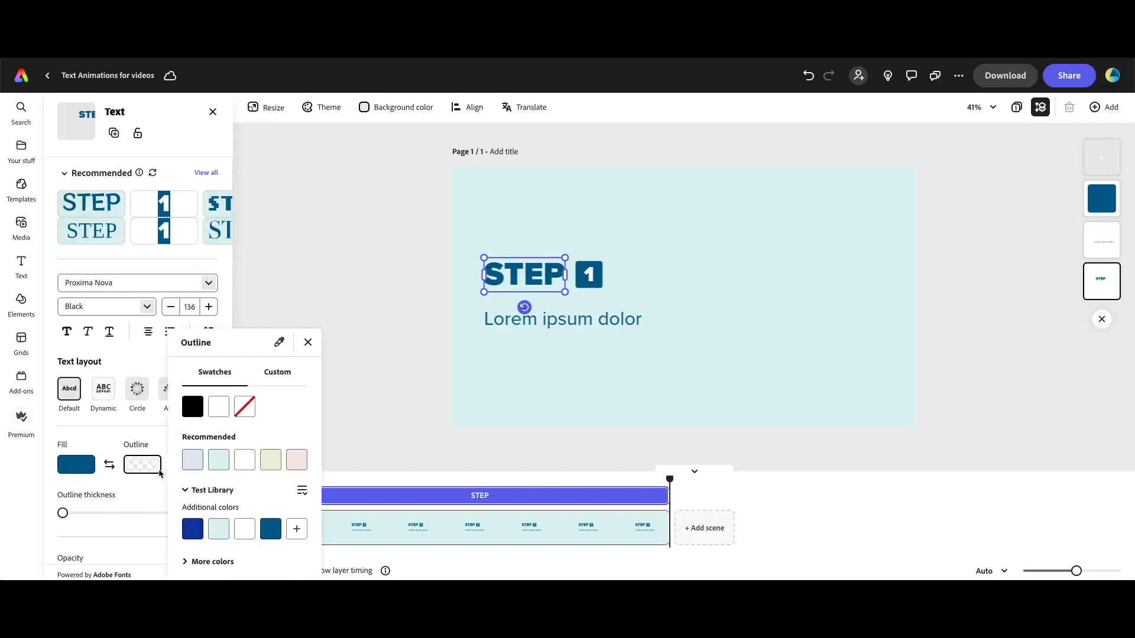
pyautogui.click(220, 409)
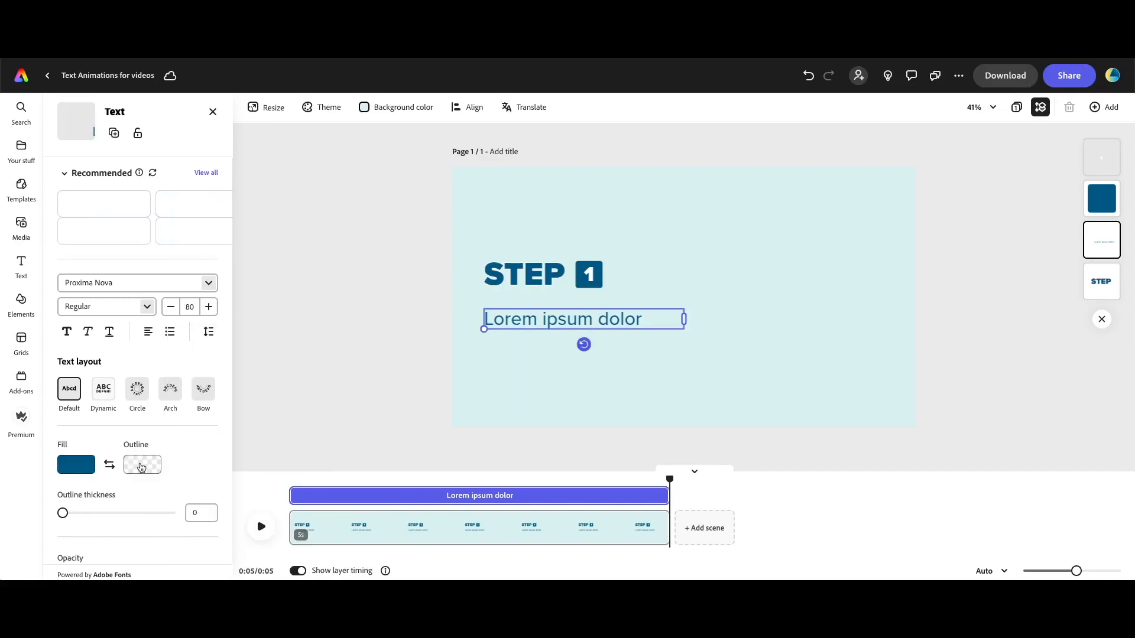
pyautogui.click(141, 468)
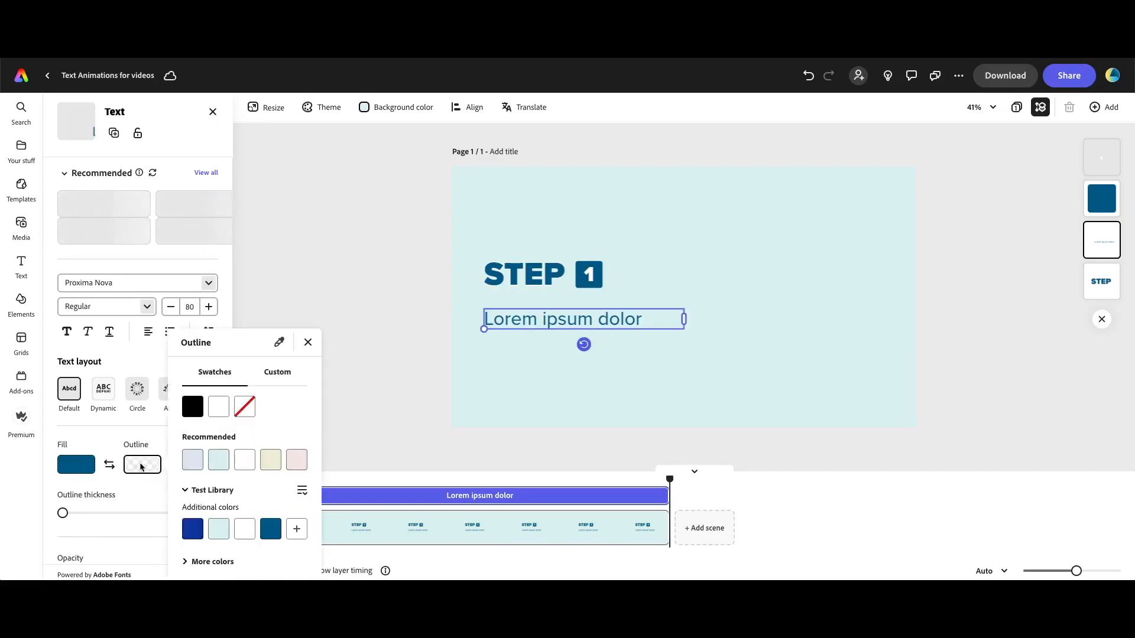
pyautogui.click(218, 406)
# Shorten the scene's duration to 2 seconds
pyautogui.moveTo(665, 529); pyautogui.dragTo(438, 537)
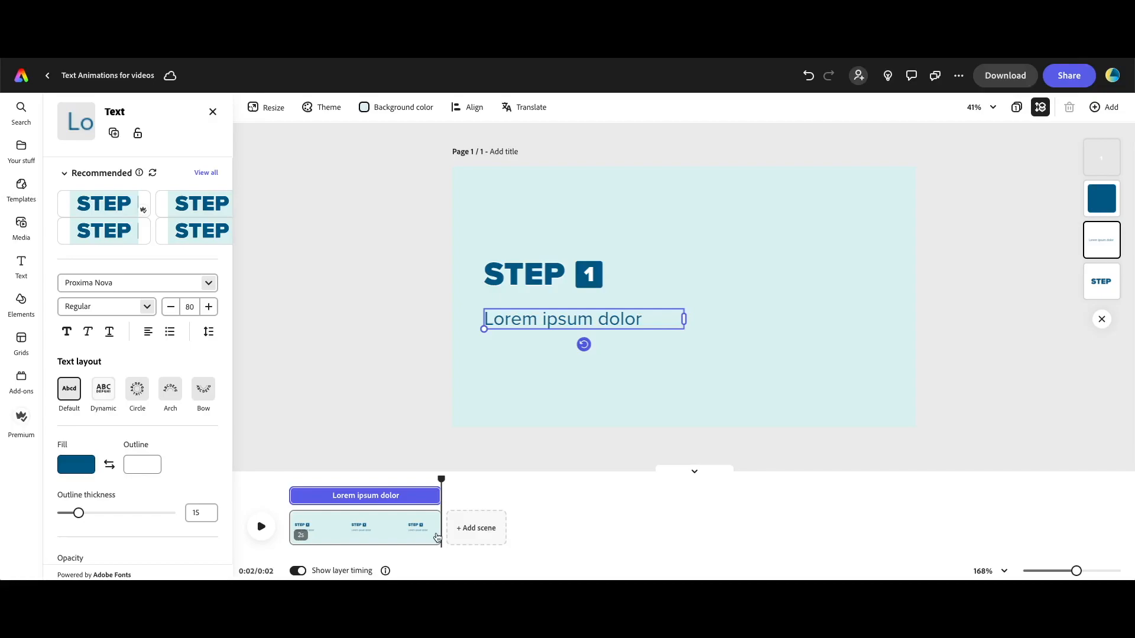
pyautogui.click(581, 242)
# Regroup the 1 with its square, apply Bungee in to the group, delay its layer's start slightly, and preview the scene
pyautogui.moveTo(604, 283); pyautogui.dragTo(611, 284)
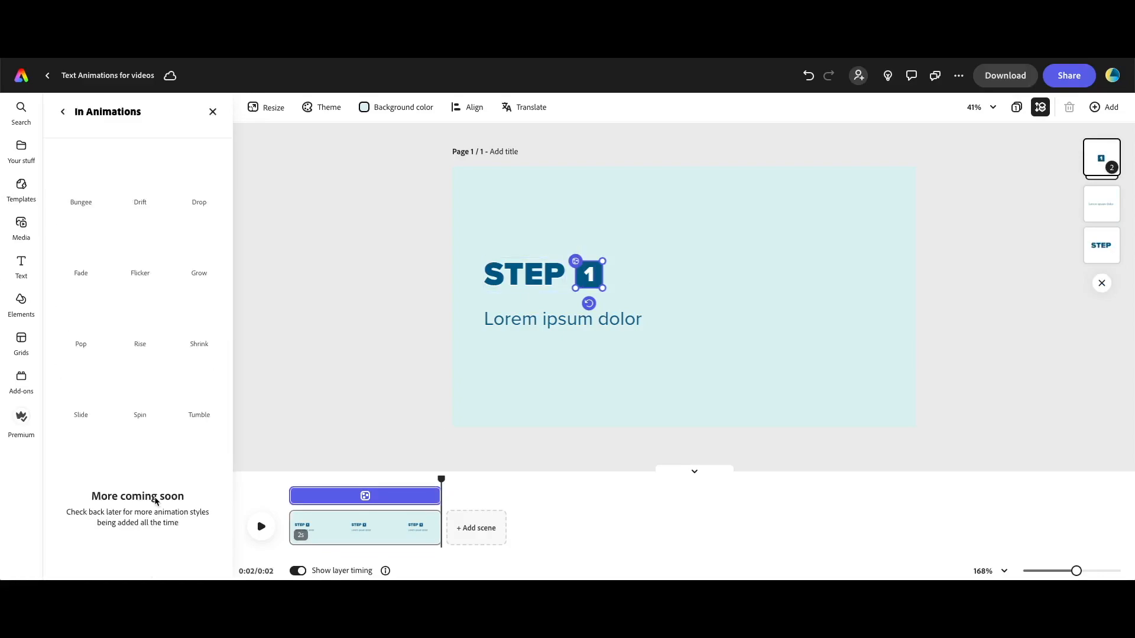
pyautogui.click(81, 174)
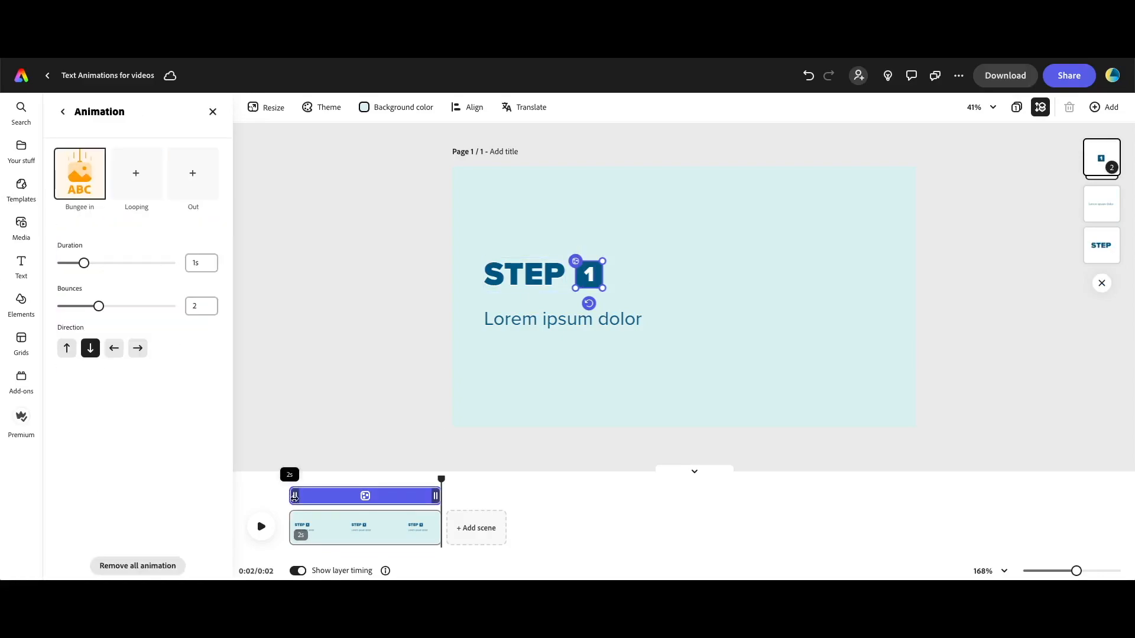
pyautogui.moveTo(294, 497)
pyautogui.mouseDown()
pyautogui.moveTo(305, 500)
pyautogui.moveTo(291, 498)
pyautogui.moveTo(305, 498)
pyautogui.moveTo(295, 482)
pyautogui.mouseUp()
pyautogui.click(263, 530)
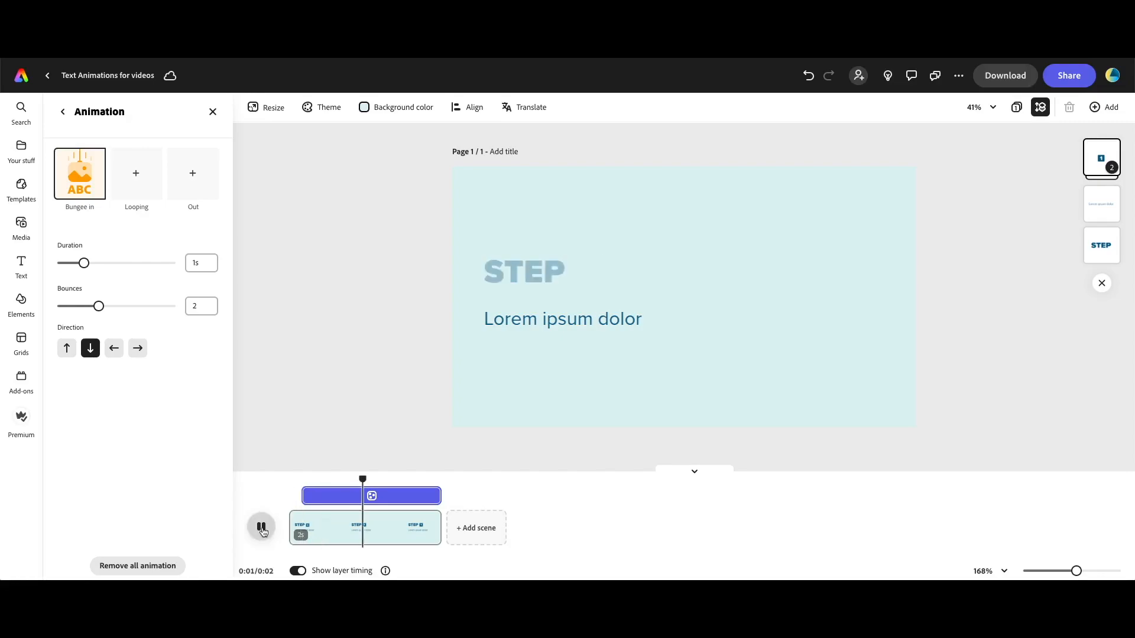
pyautogui.click(262, 530)
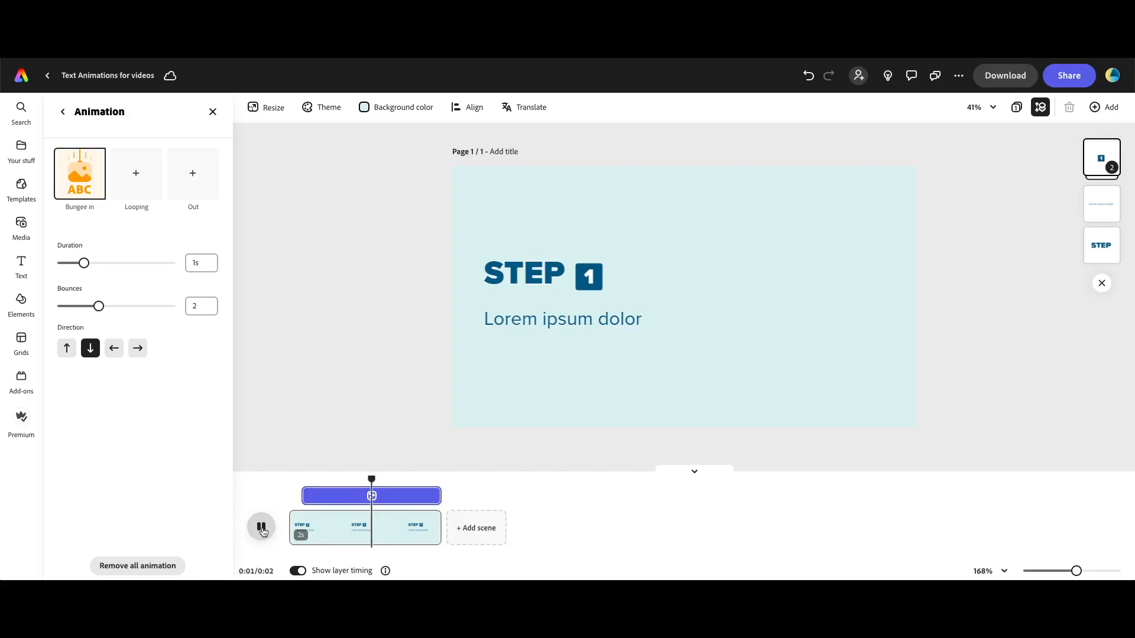
pyautogui.click(263, 532)
# Apply a rightward Slide in animation to "Lorem ipsum dolor", start its layer after the numbered square's, and preview the scene
pyautogui.click(535, 320)
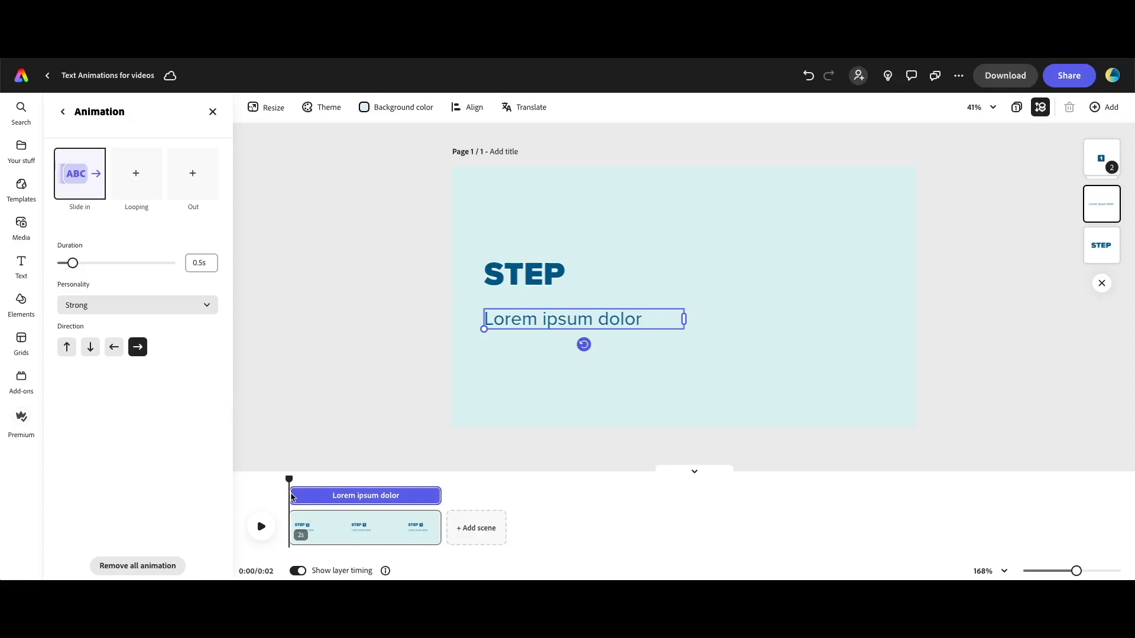
pyautogui.moveTo(291, 497); pyautogui.dragTo(316, 496)
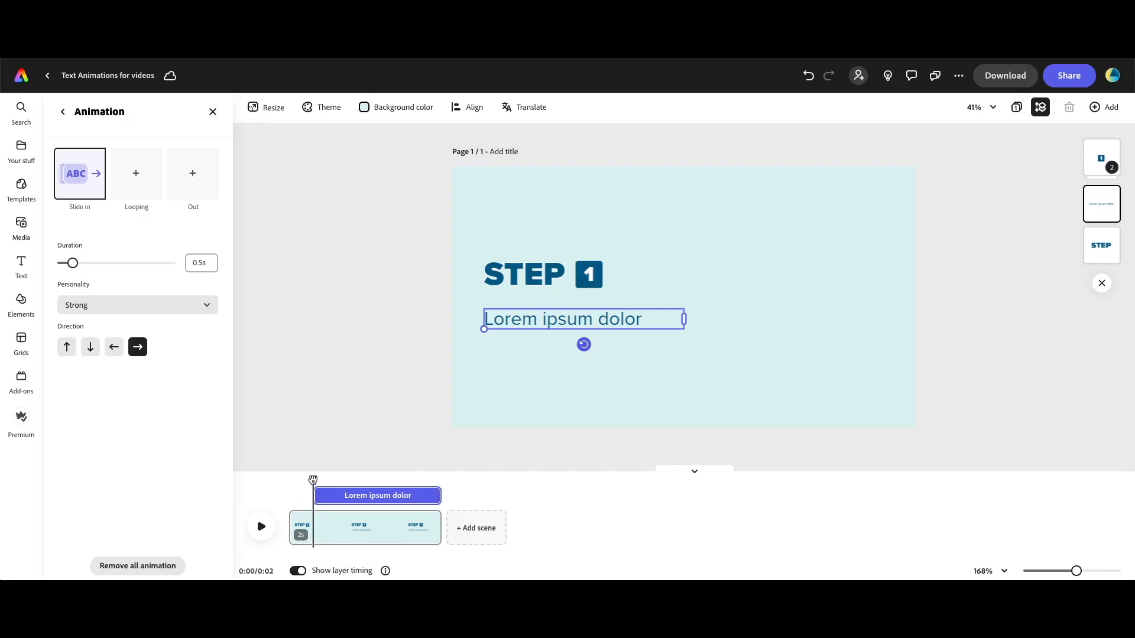
pyautogui.click(265, 529)
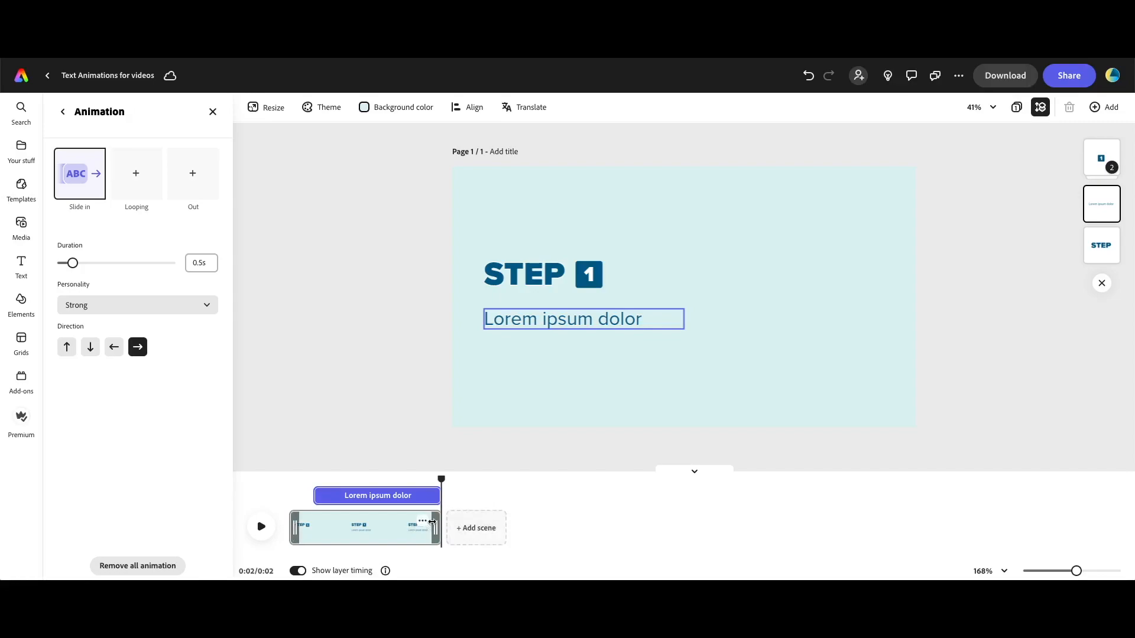
# Duplicate the 2-second scene and move the playhead into the copy where its text is visible
pyautogui.click(423, 521)
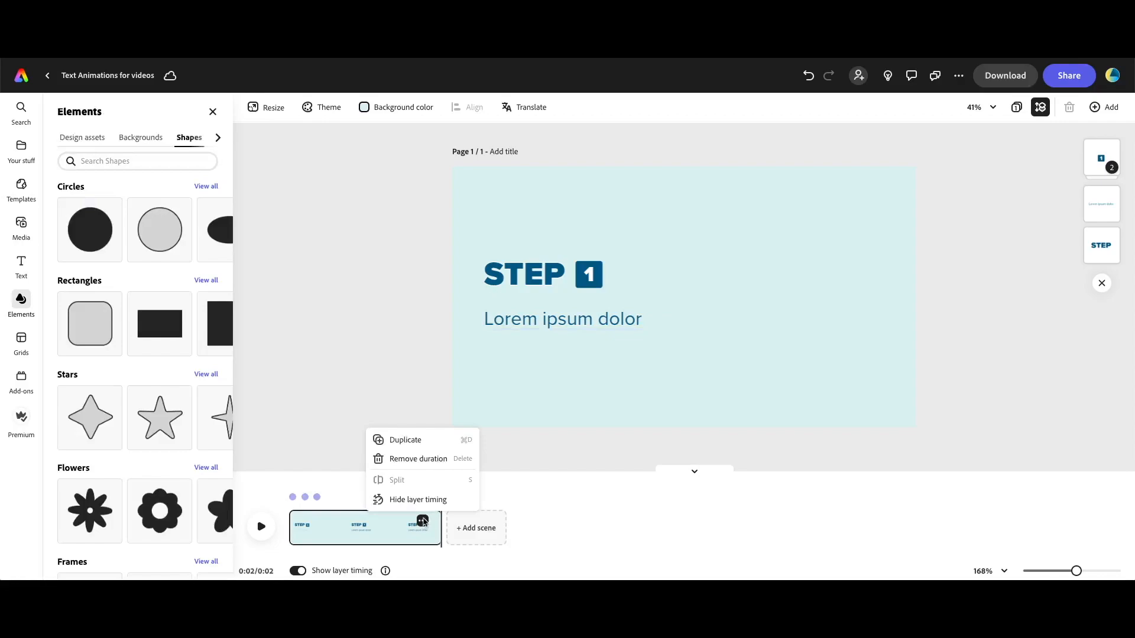
pyautogui.click(414, 439)
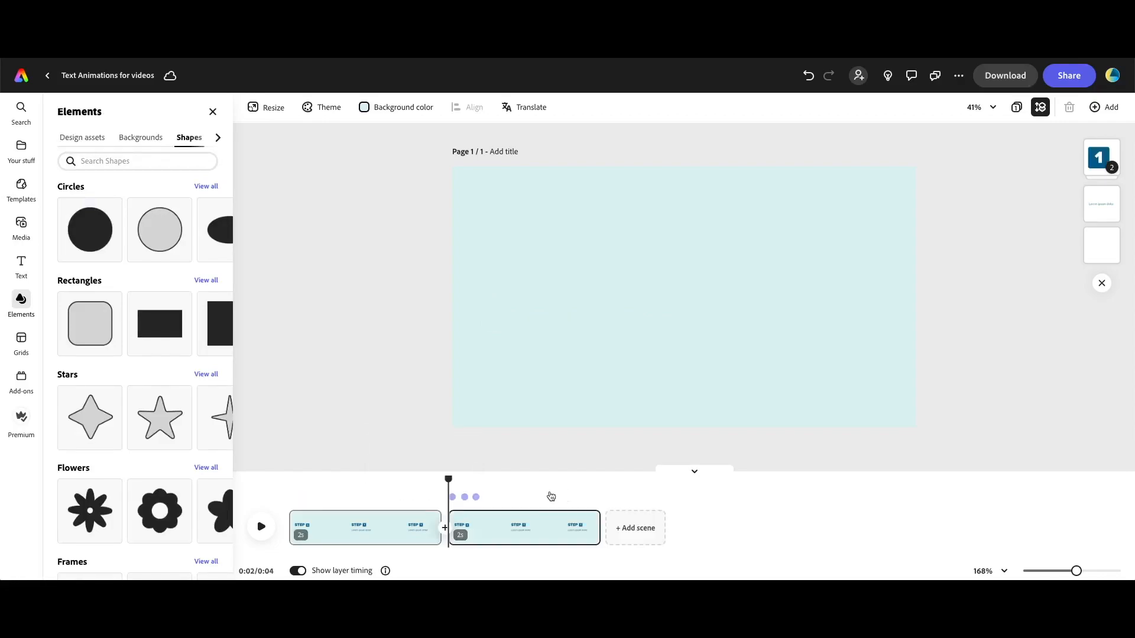
pyautogui.click(550, 496)
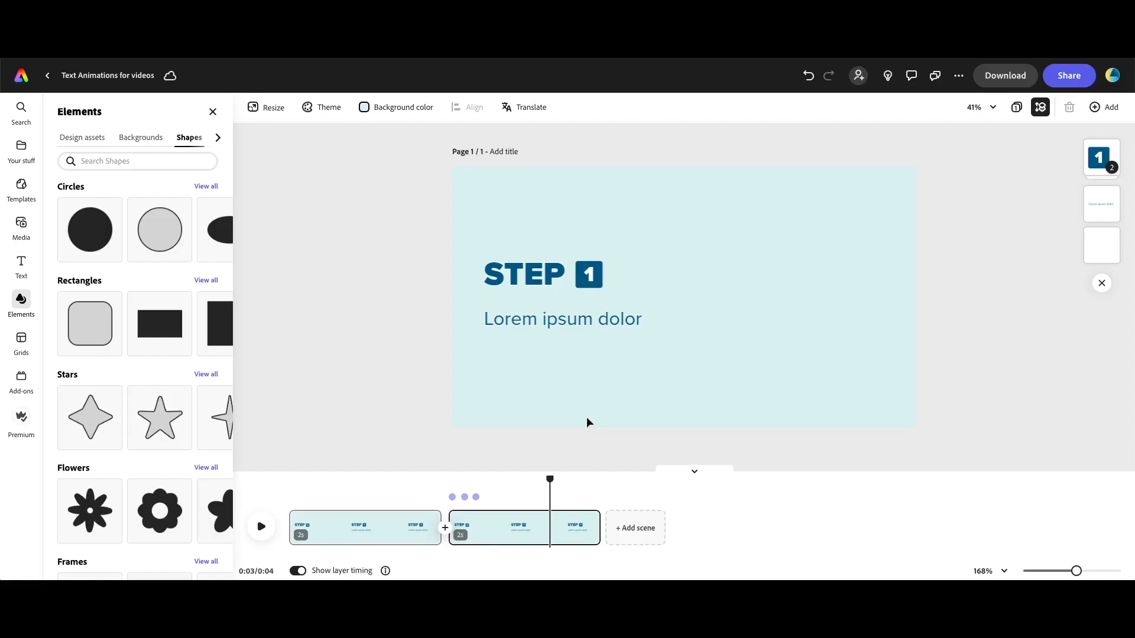
# Remove the Bungee in animation from the STEP text in the duplicated scene
pyautogui.click(542, 285)
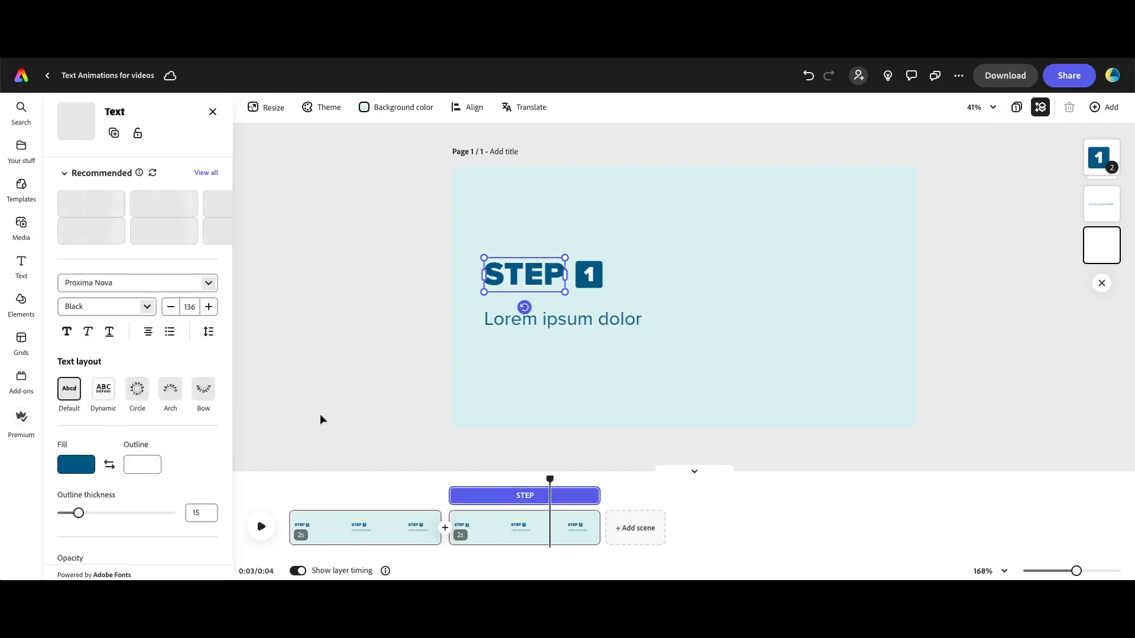
pyautogui.scroll(-3, 183, 456)
pyautogui.scroll(-1, 183, 456)
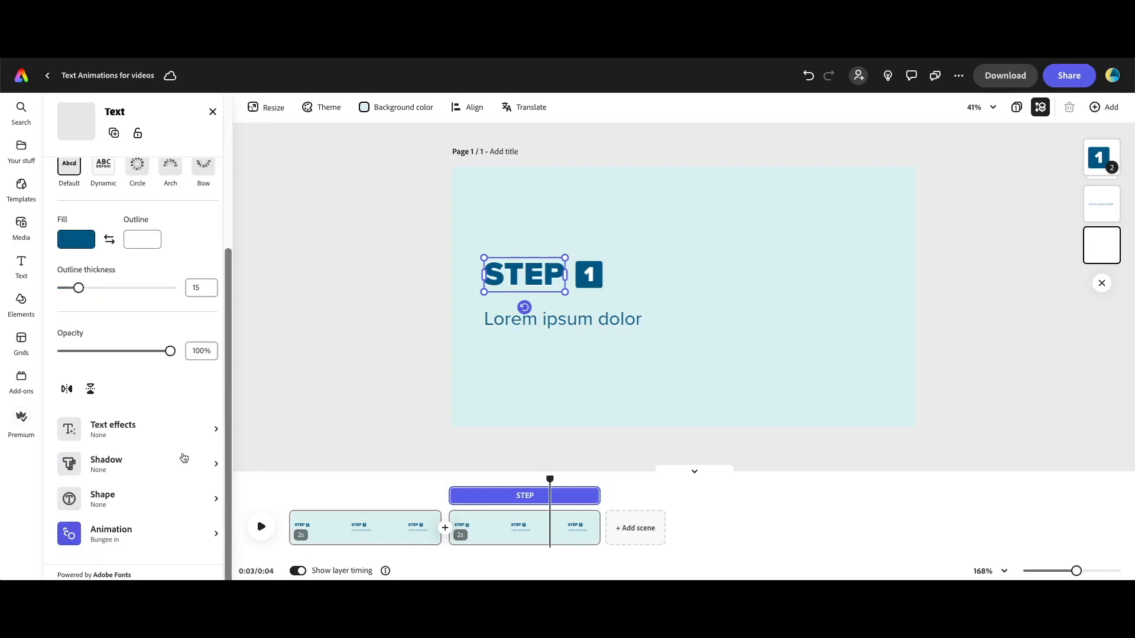
pyautogui.click(138, 533)
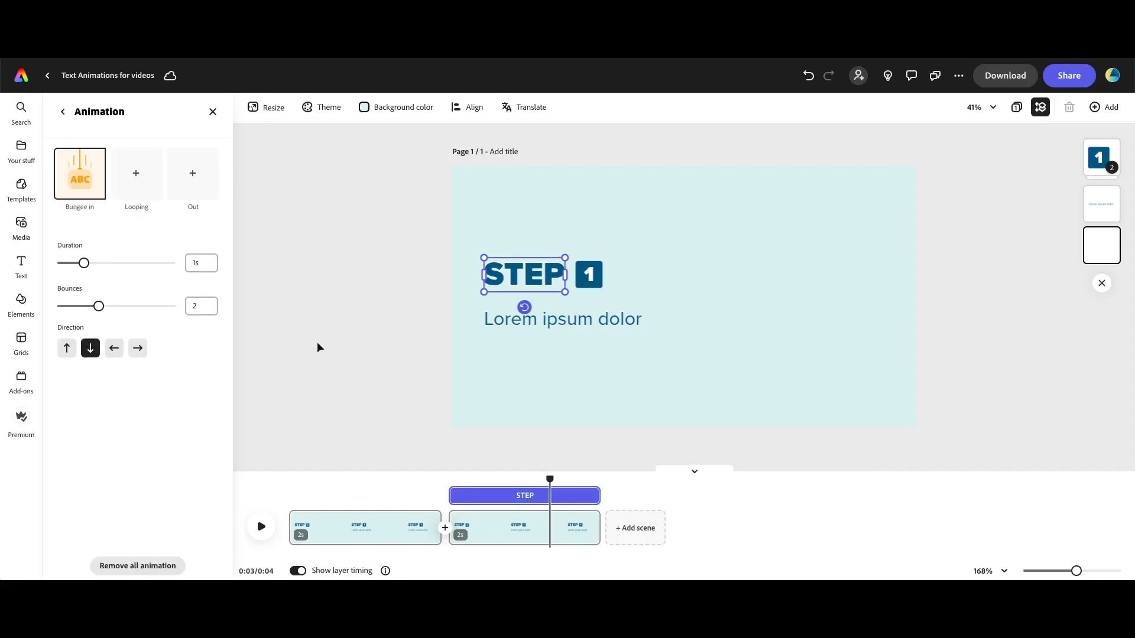
pyautogui.click(80, 174)
# Remove the numbered square group's animation in the second scene and extend its layer back to the scene's start
pyautogui.click(596, 277)
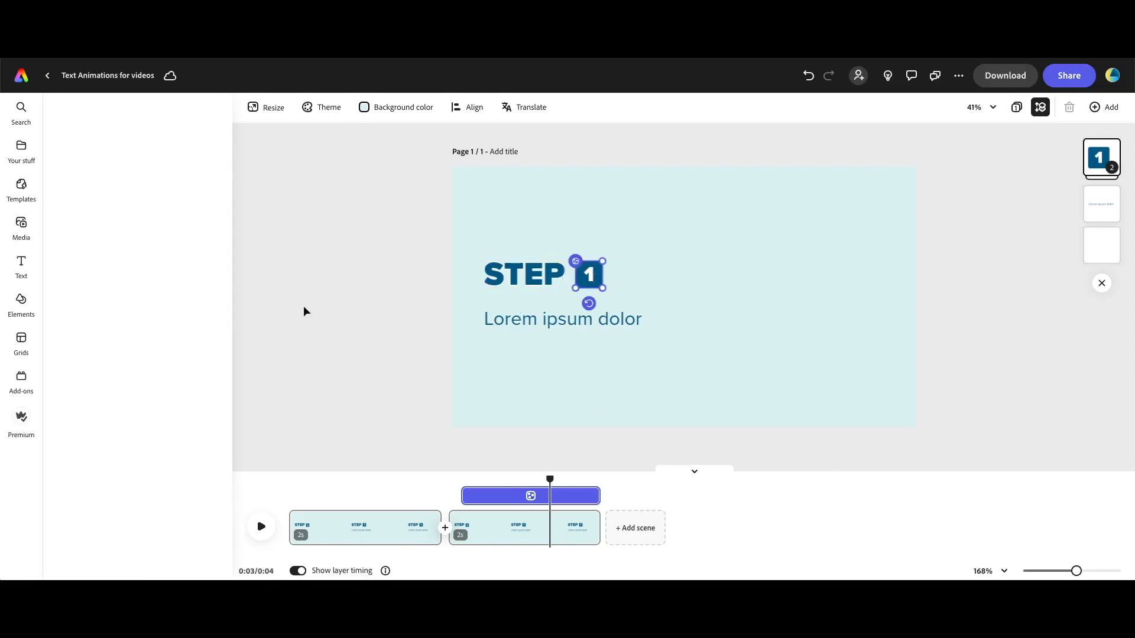
pyautogui.click(127, 376)
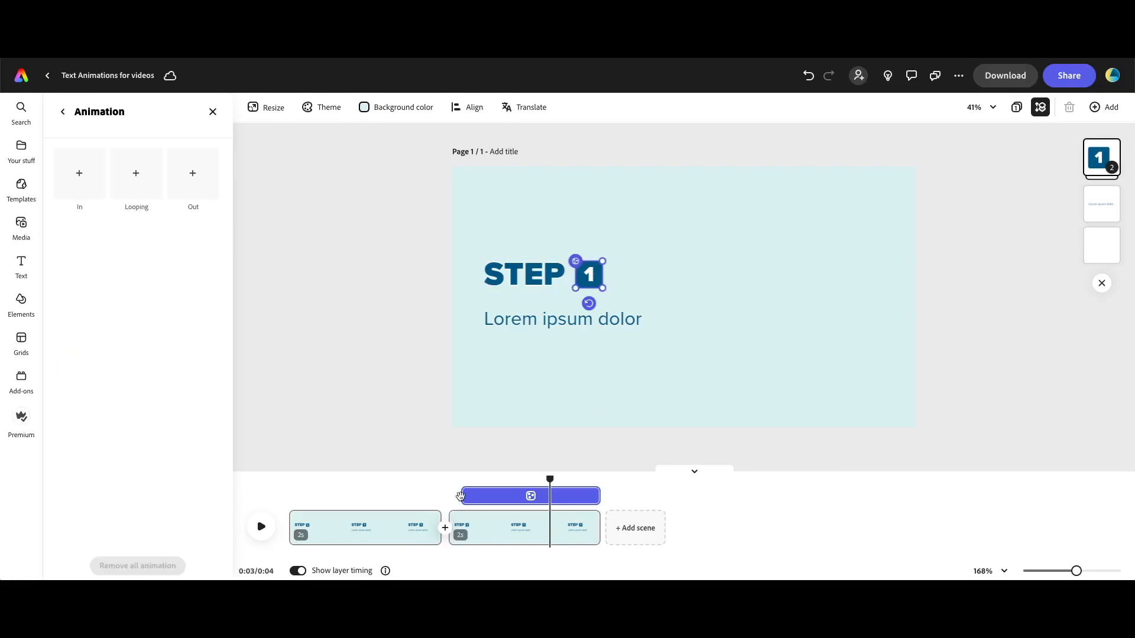
pyautogui.moveTo(467, 496); pyautogui.dragTo(579, 439)
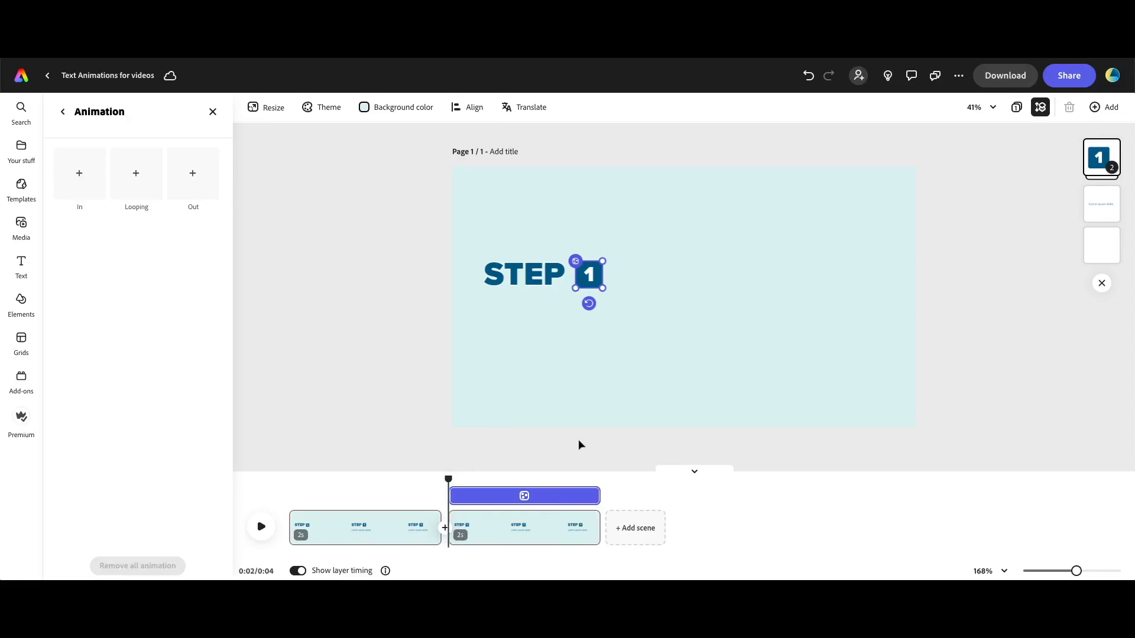
pyautogui.click(581, 304)
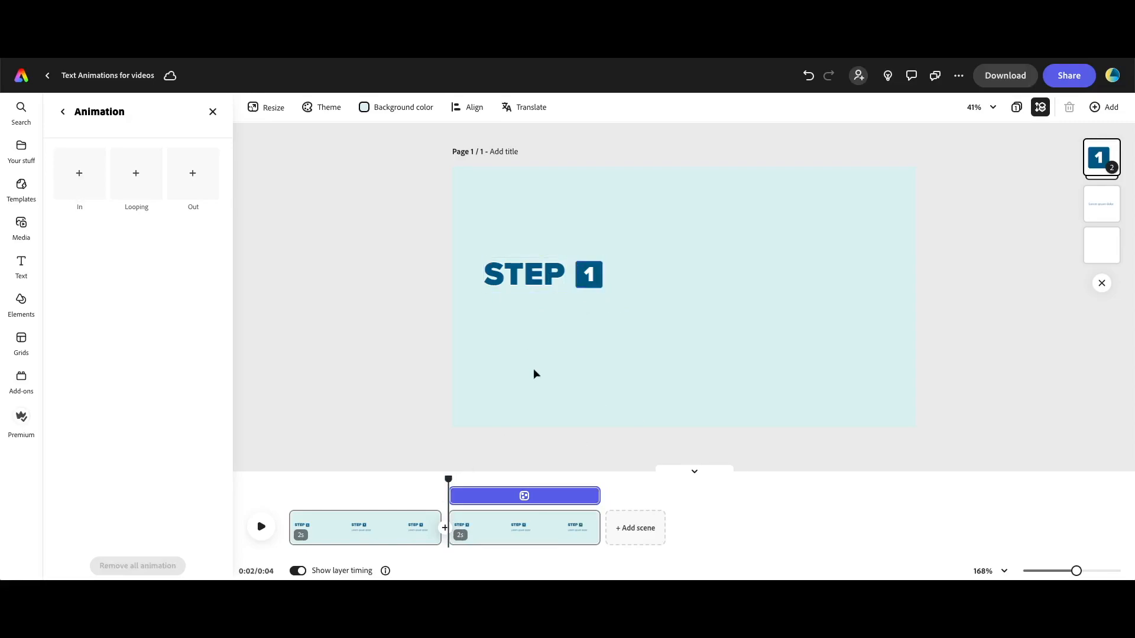
# Remove the Slide in animation from the second scene's "Lorem ipsum dolor" text and extend its layer to the scene's start
pyautogui.click(538, 482)
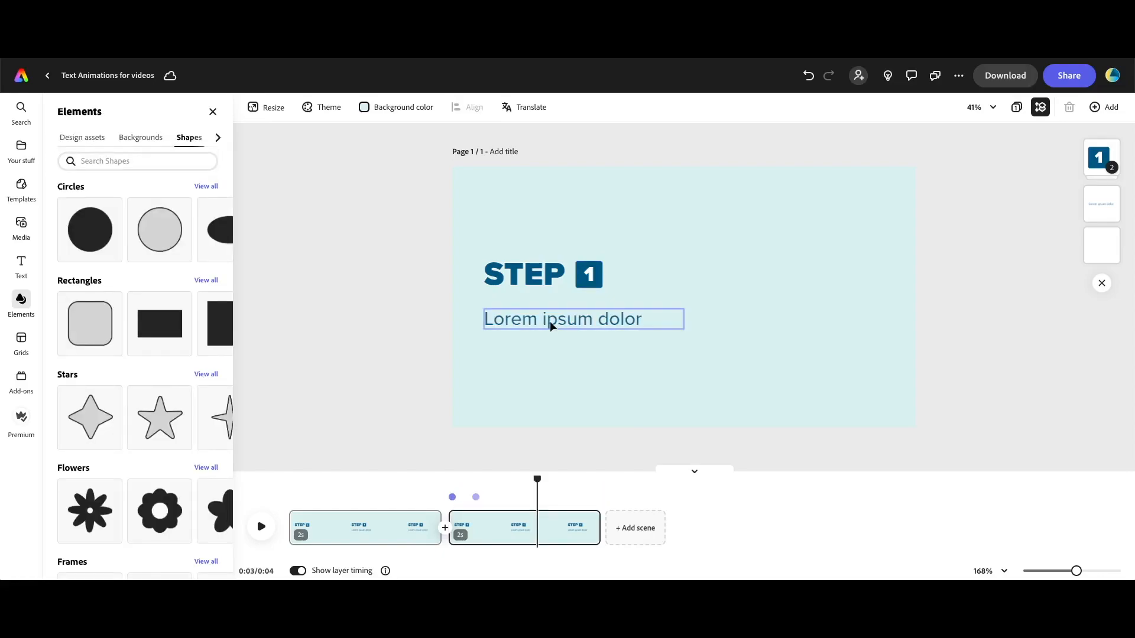
pyautogui.click(550, 321)
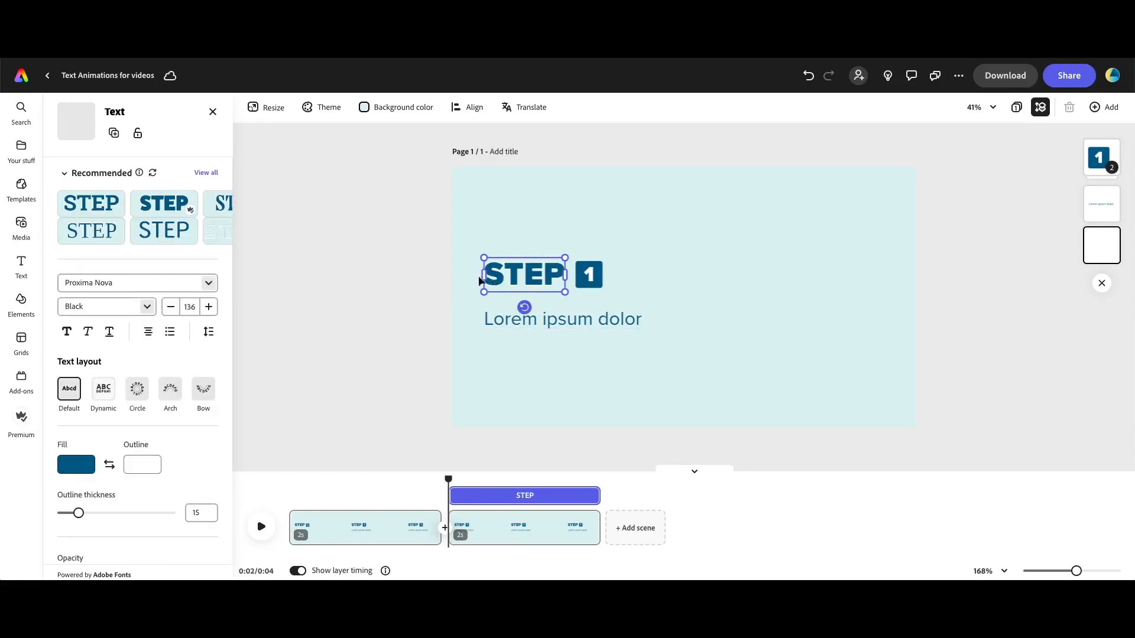
pyautogui.click(534, 442)
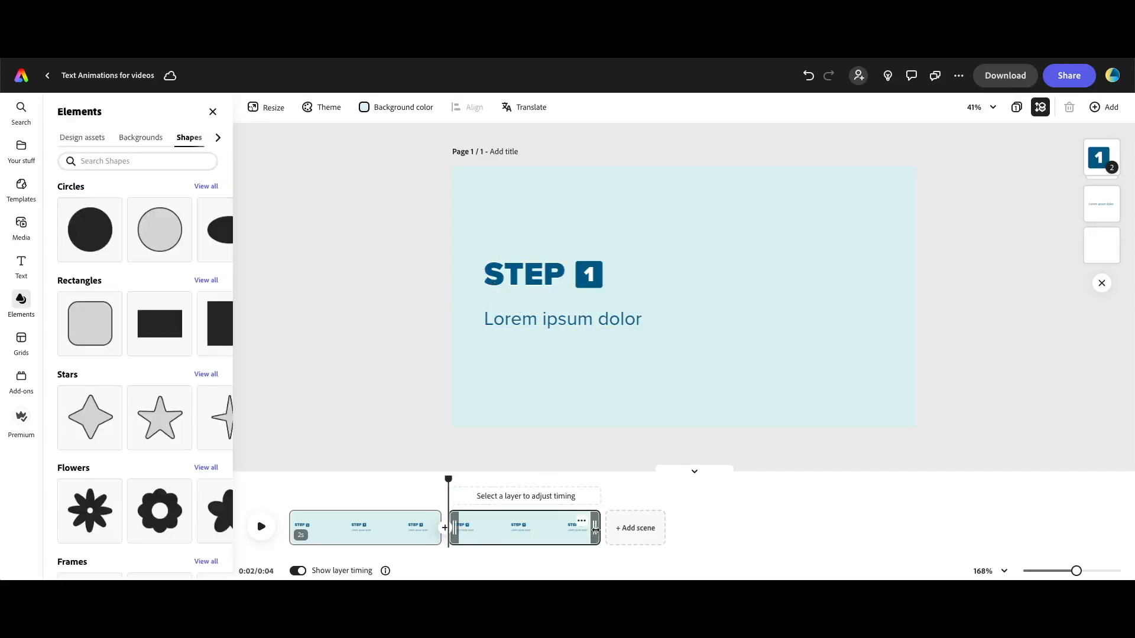
# Shorten the second scene to 1.5 seconds and group its heading, numbered square and subtitle together
pyautogui.moveTo(595, 528); pyautogui.dragTo(562, 529)
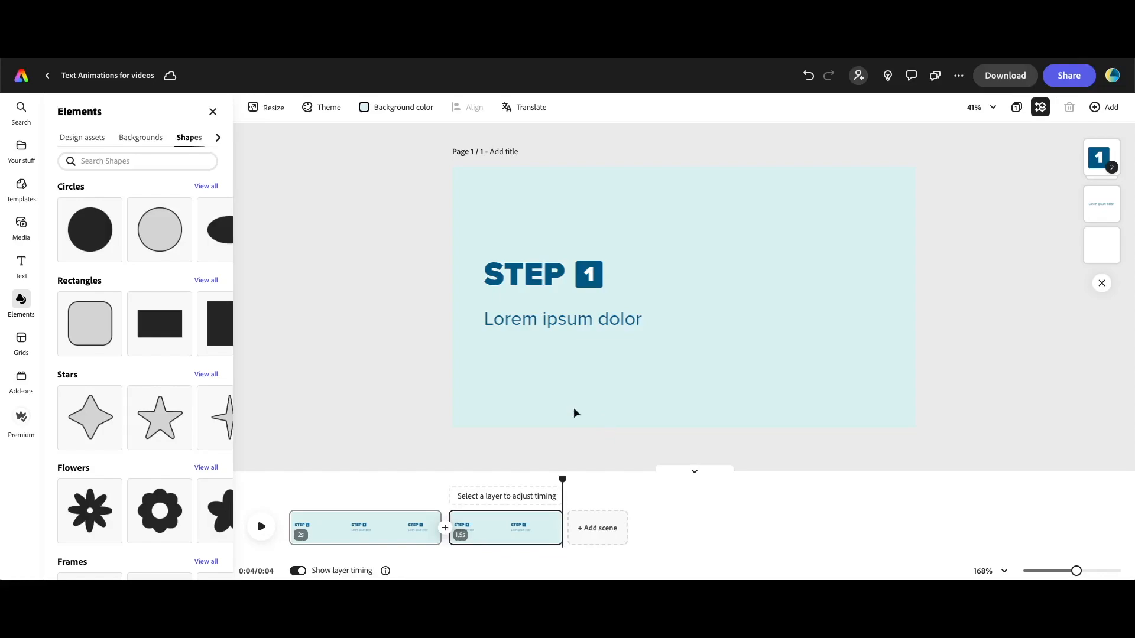
pyautogui.moveTo(465, 251); pyautogui.dragTo(641, 363)
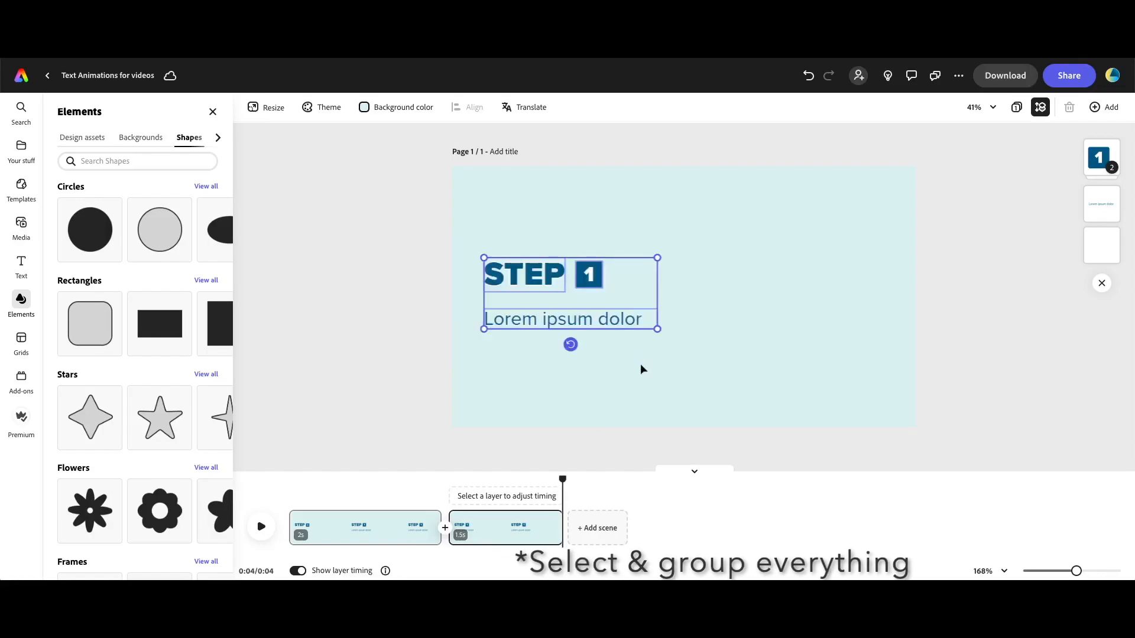
pyautogui.press('super+g')
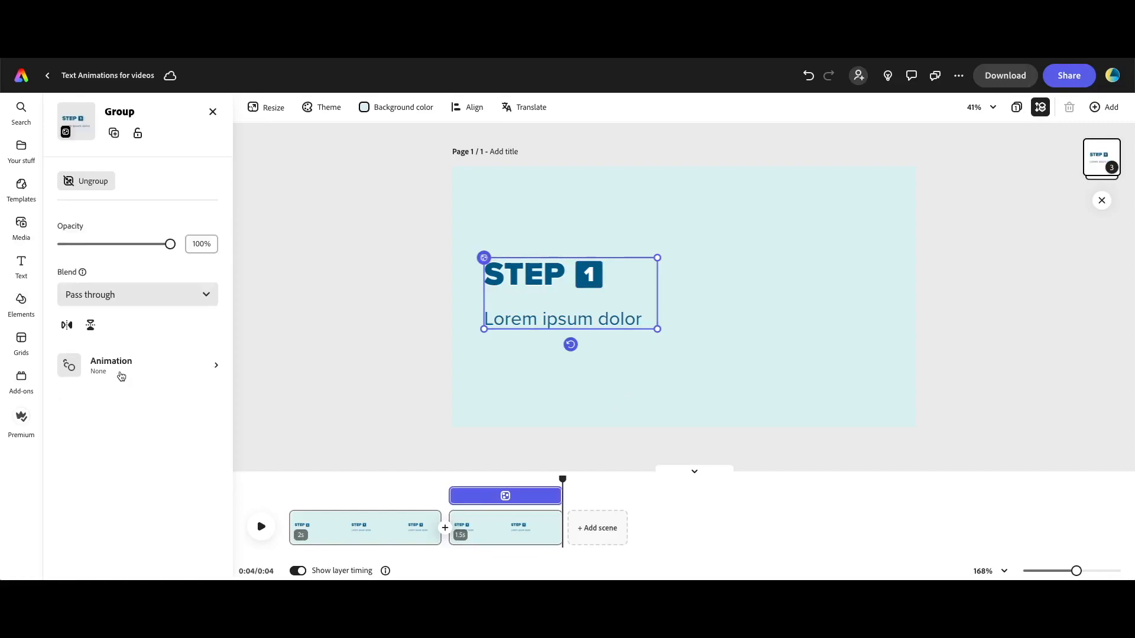
# Apply a Slide out animation to the grouped text in the second scene and play back the video
pyautogui.click(123, 379)
pyautogui.click(193, 178)
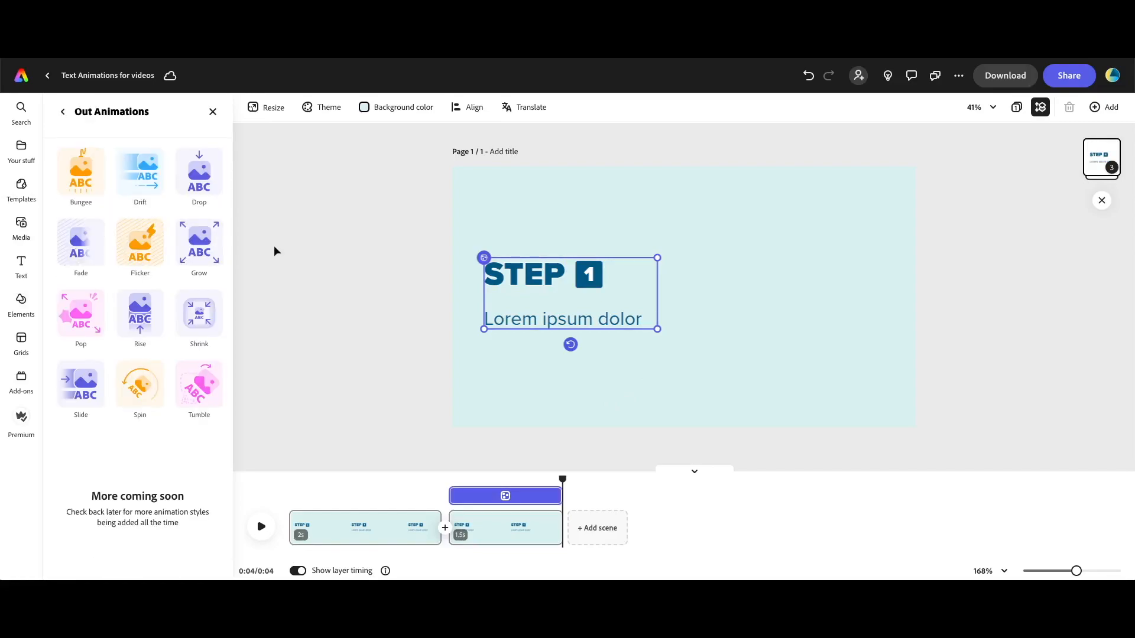
pyautogui.click(80, 384)
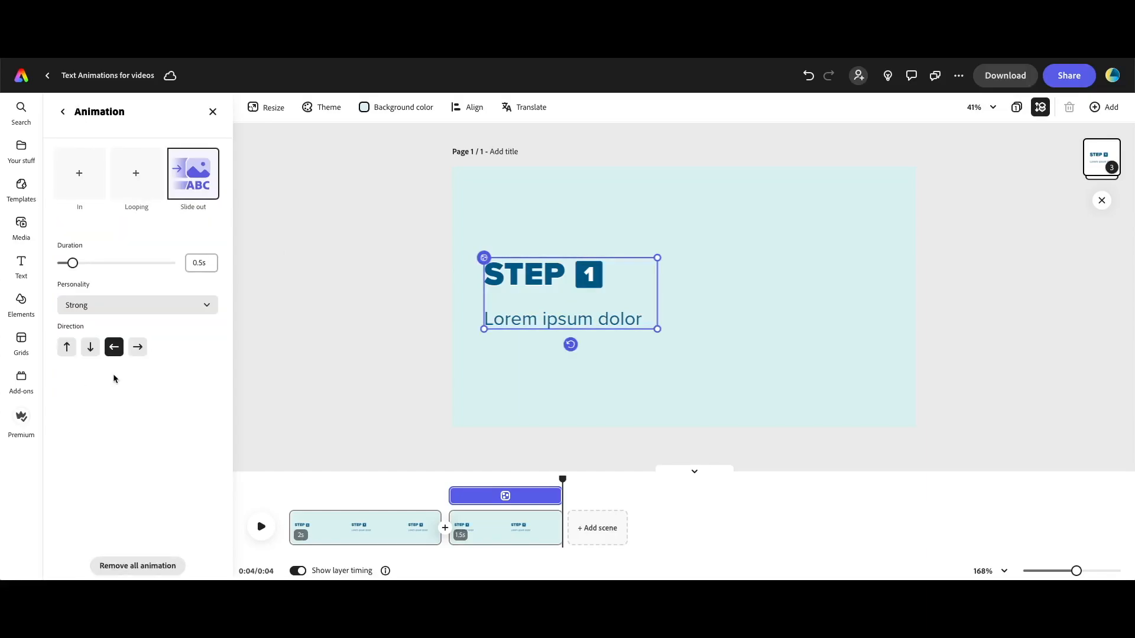
pyautogui.click(261, 528)
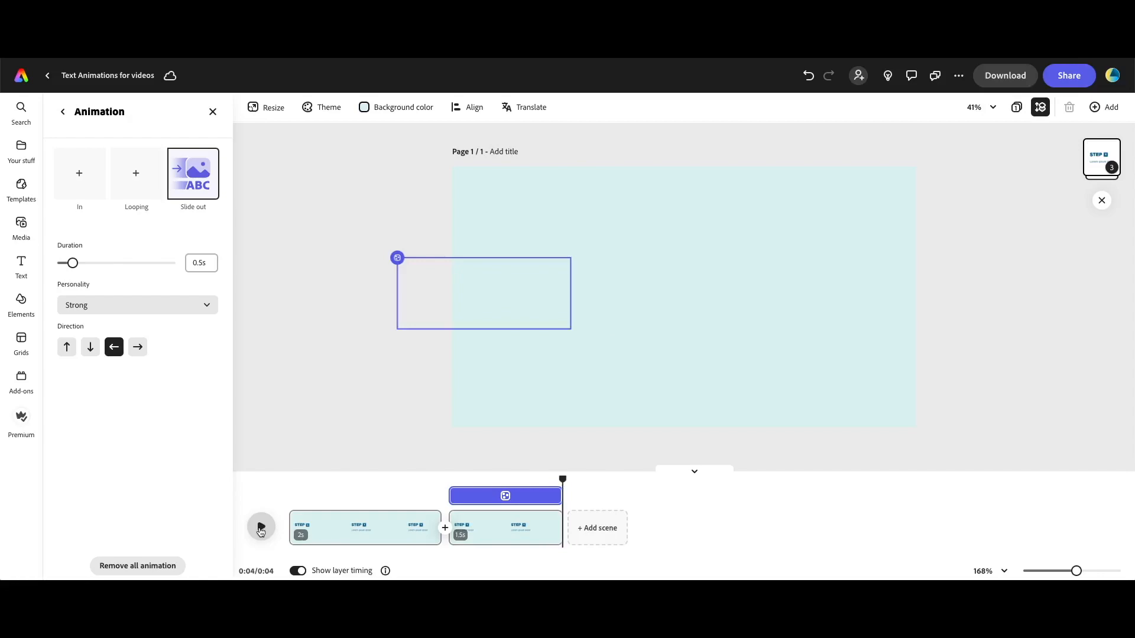
pyautogui.click(260, 528)
# Duplicate the page and delete the second scene from the copy
pyautogui.click(1110, 109)
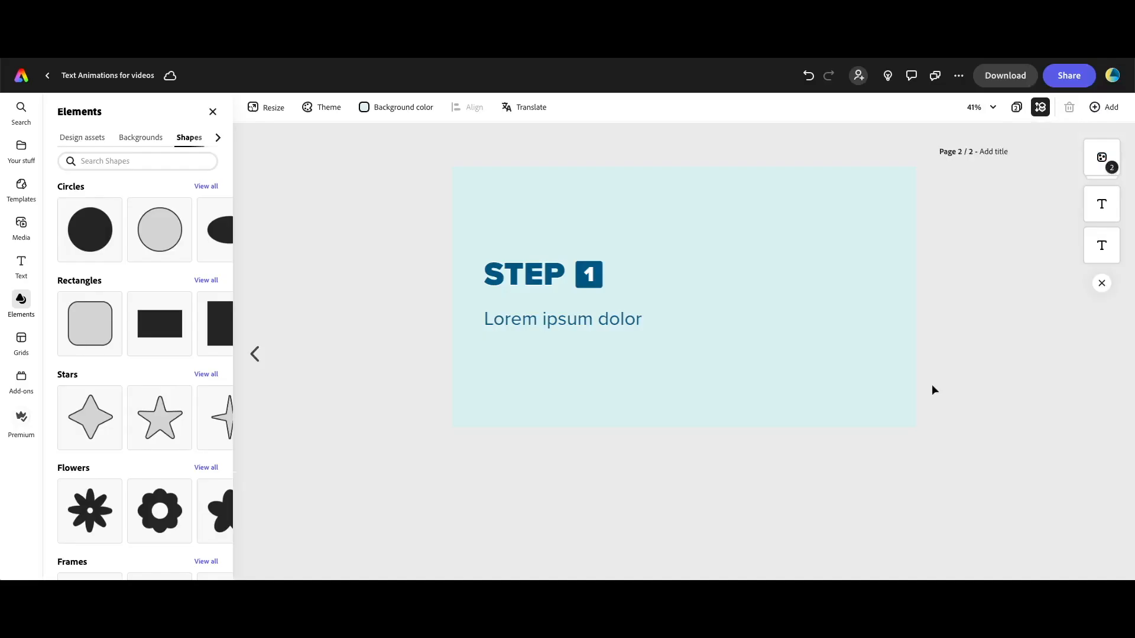
pyautogui.click(551, 538)
pyautogui.moveTo(547, 527)
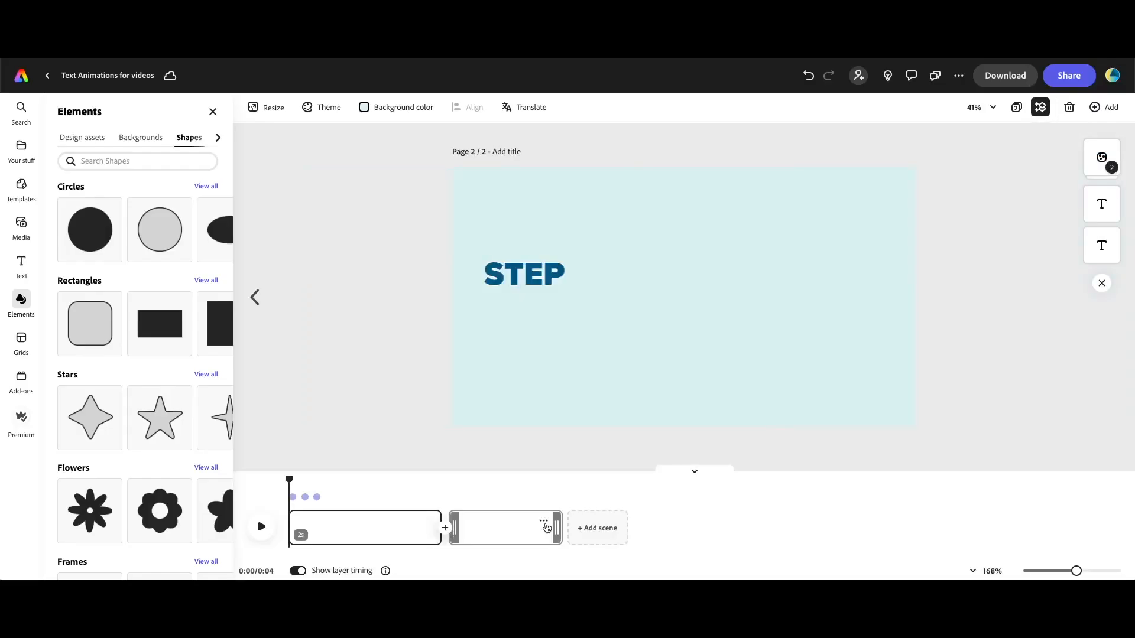
pyautogui.click(543, 524)
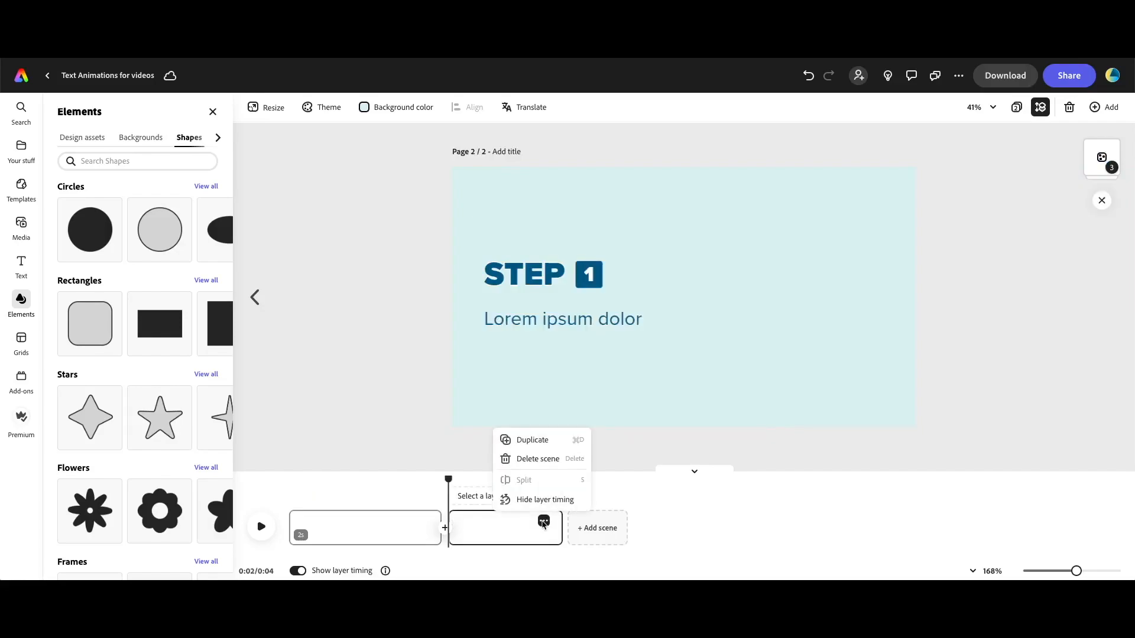
pyautogui.click(533, 459)
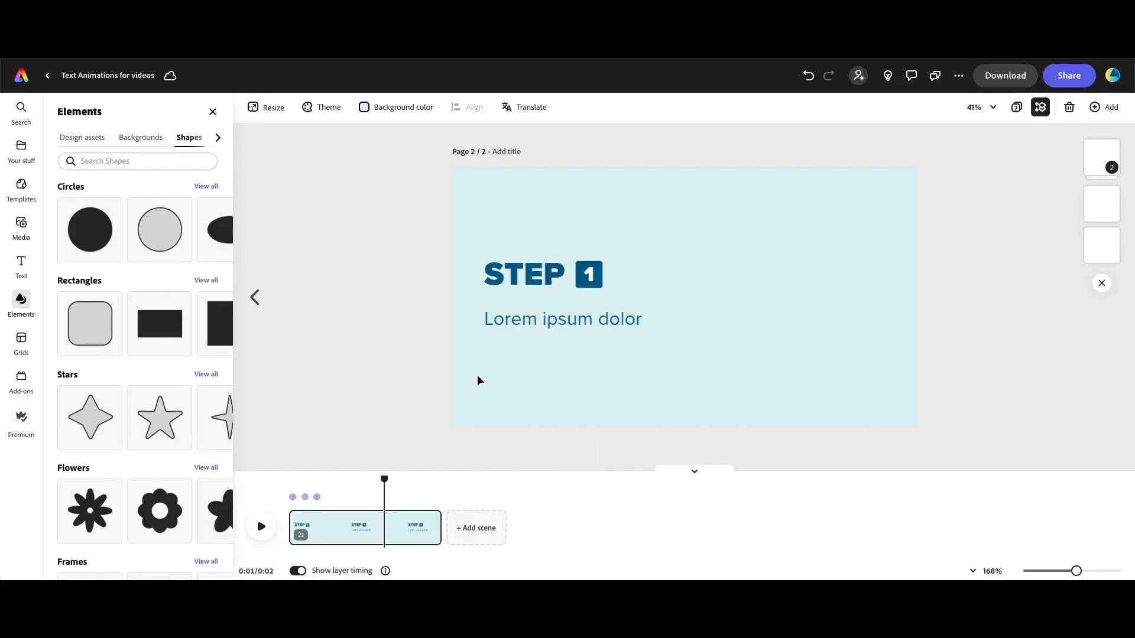
# Remove the STEP text's animation on the copied page and extend the numbered square's layer back to the scene's start
pyautogui.click(500, 275)
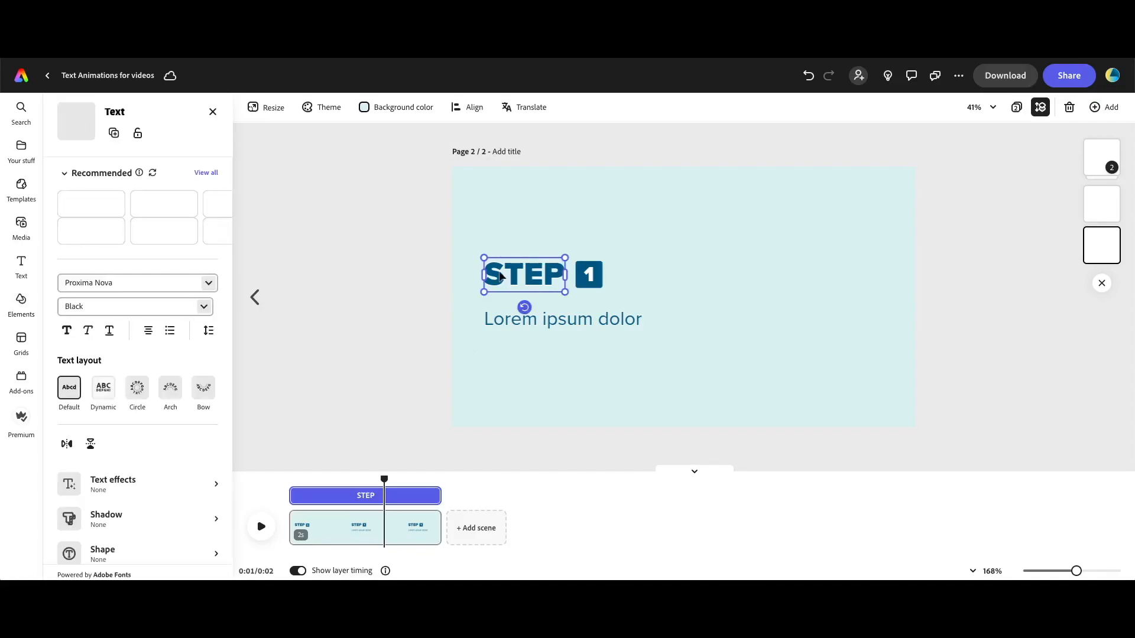
pyautogui.scroll(-4, 123, 537)
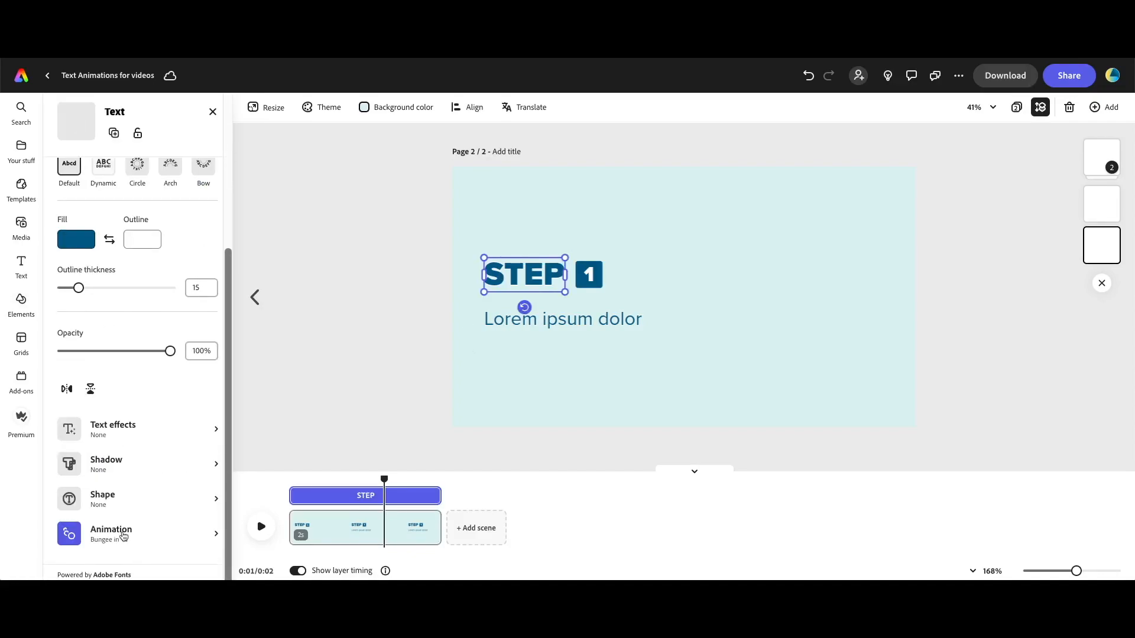
pyautogui.click(123, 537)
pyautogui.click(584, 276)
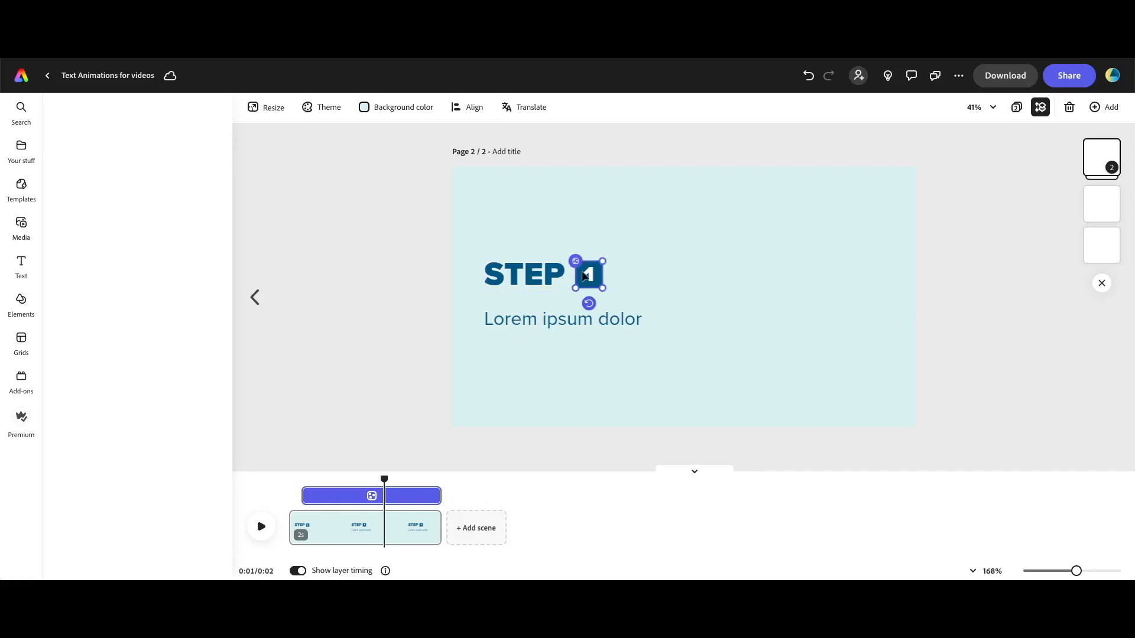
pyautogui.moveTo(304, 496); pyautogui.dragTo(264, 495)
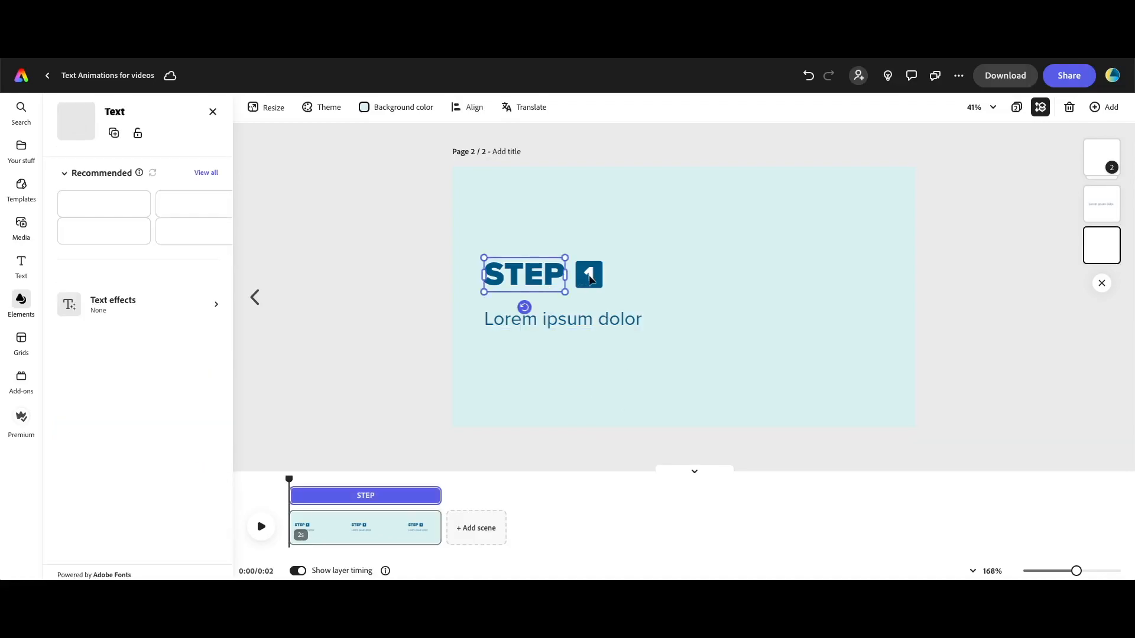
# Group the STEP text with the numbered square and center the group horizontally on the page
pyautogui.keyDown('shift'); pyautogui.click(589, 275); pyautogui.keyUp('shift')
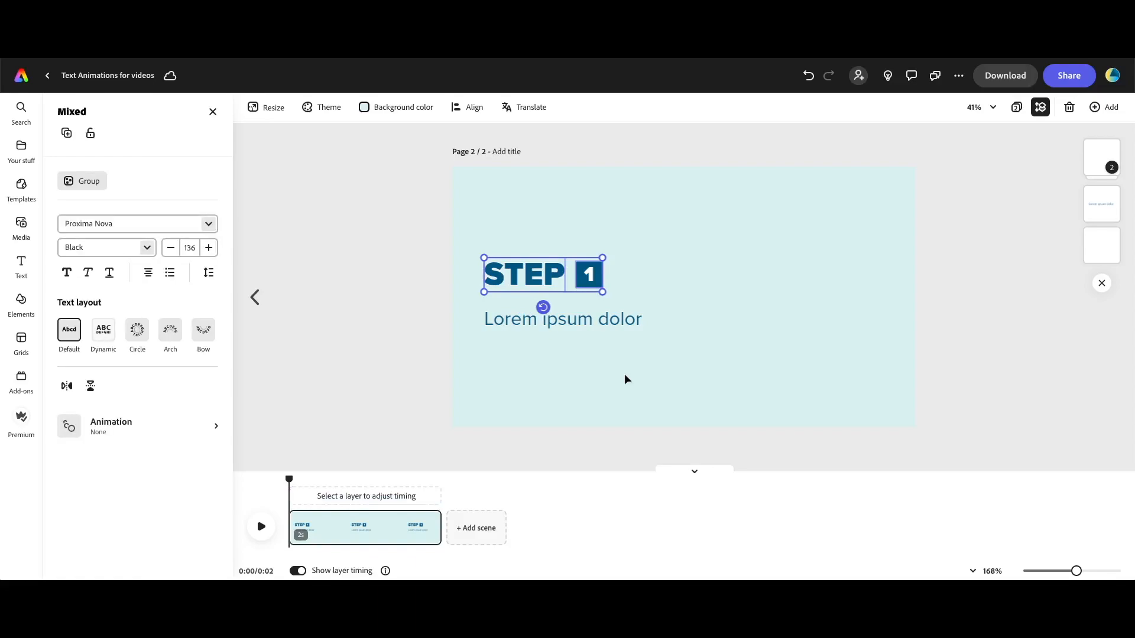
pyautogui.press('super+g')
pyautogui.click(474, 107)
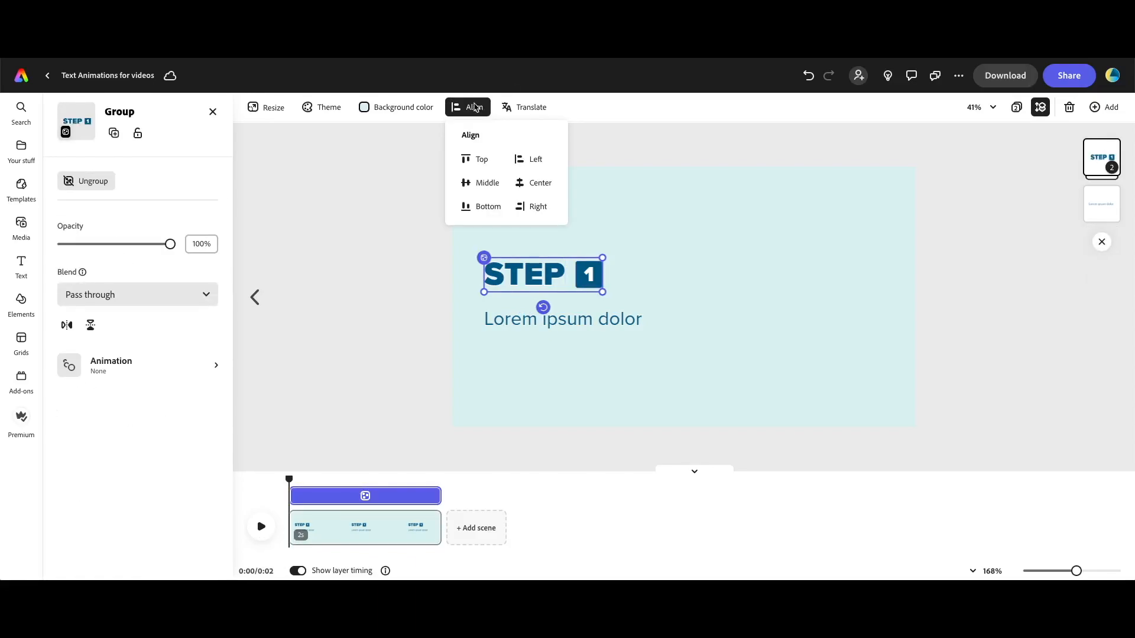
pyautogui.click(533, 184)
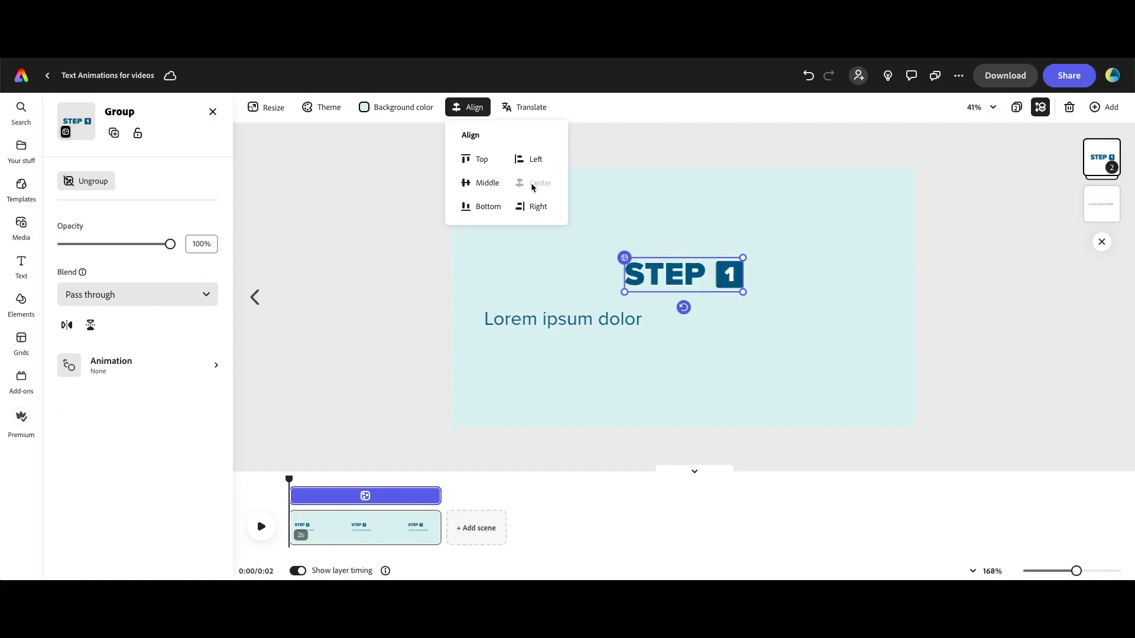
# Center the "Lorem ipsum dolor" subtitle horizontally on the page
pyautogui.click(560, 323)
pyautogui.click(476, 108)
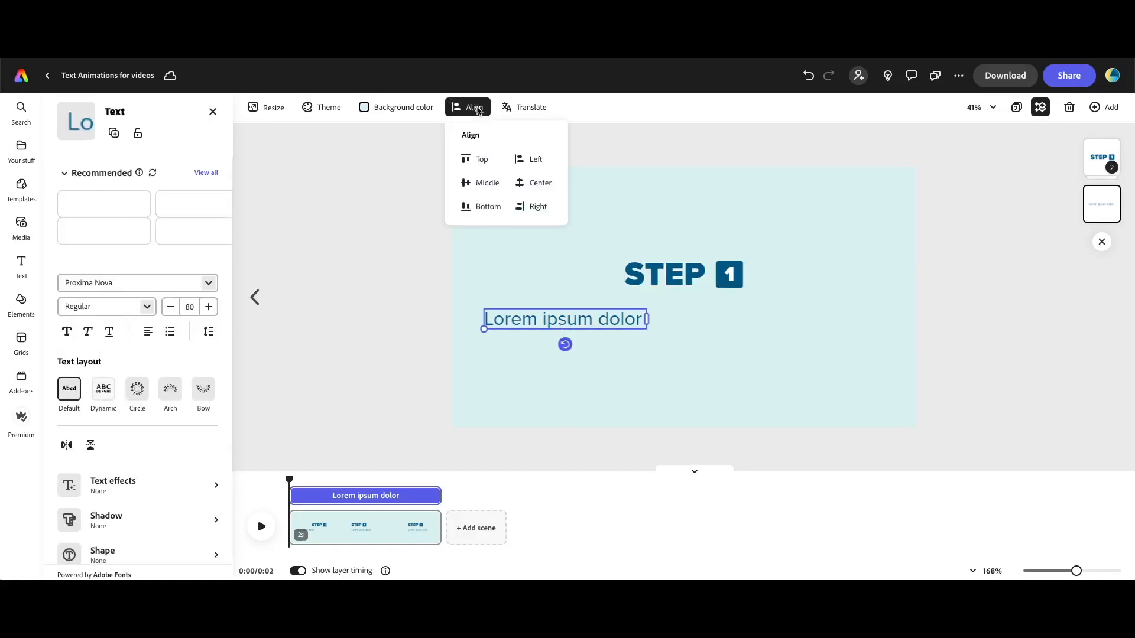
pyautogui.click(539, 183)
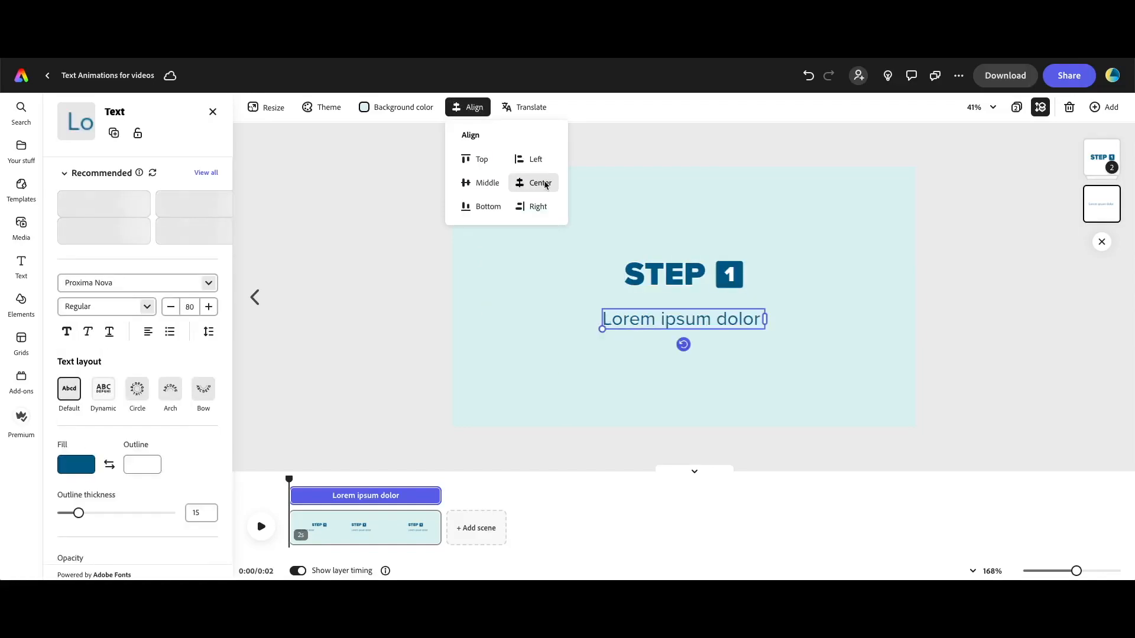
# Group the heading and subtitle together and align the group to the page's vertical middle
pyautogui.click(675, 229)
pyautogui.press('super+a')
pyautogui.press('super+g')
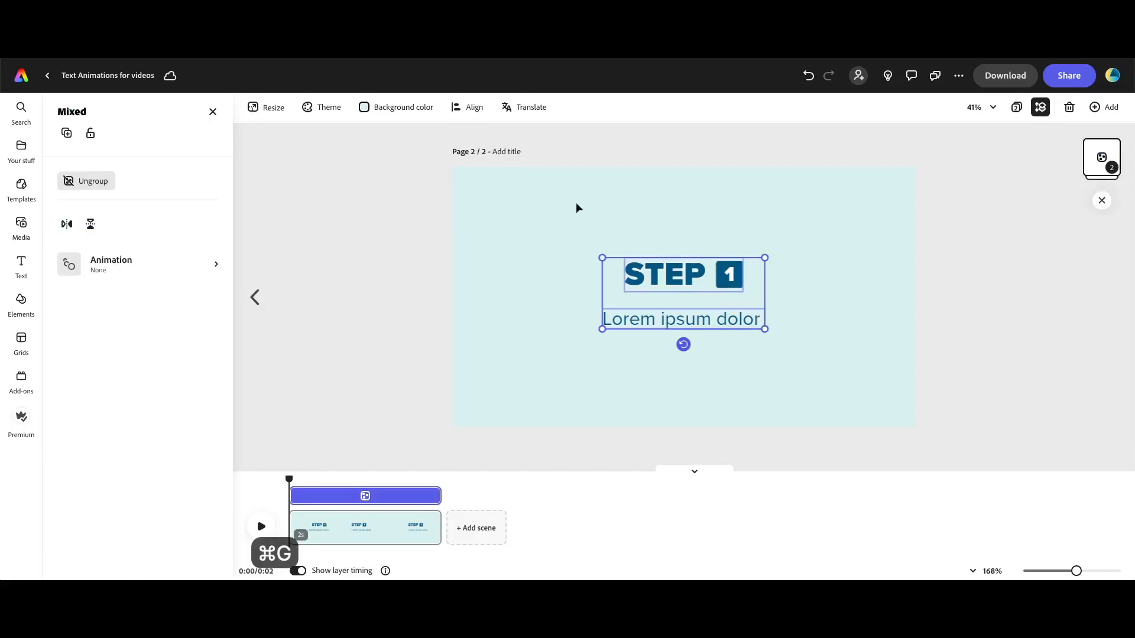
pyautogui.click(473, 111)
pyautogui.click(479, 183)
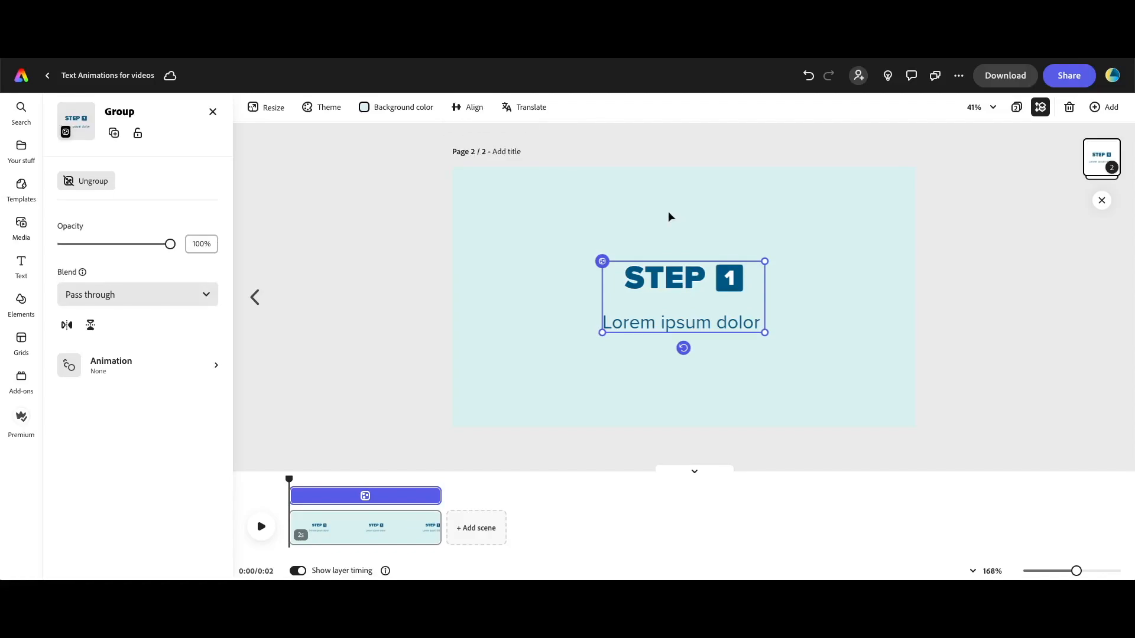
# Ungroup the centered layout into separate STEP text, numbered square and subtitle
pyautogui.click(668, 214)
pyautogui.click(674, 284)
pyautogui.hotkey('ctrl', 'shift', 'g')
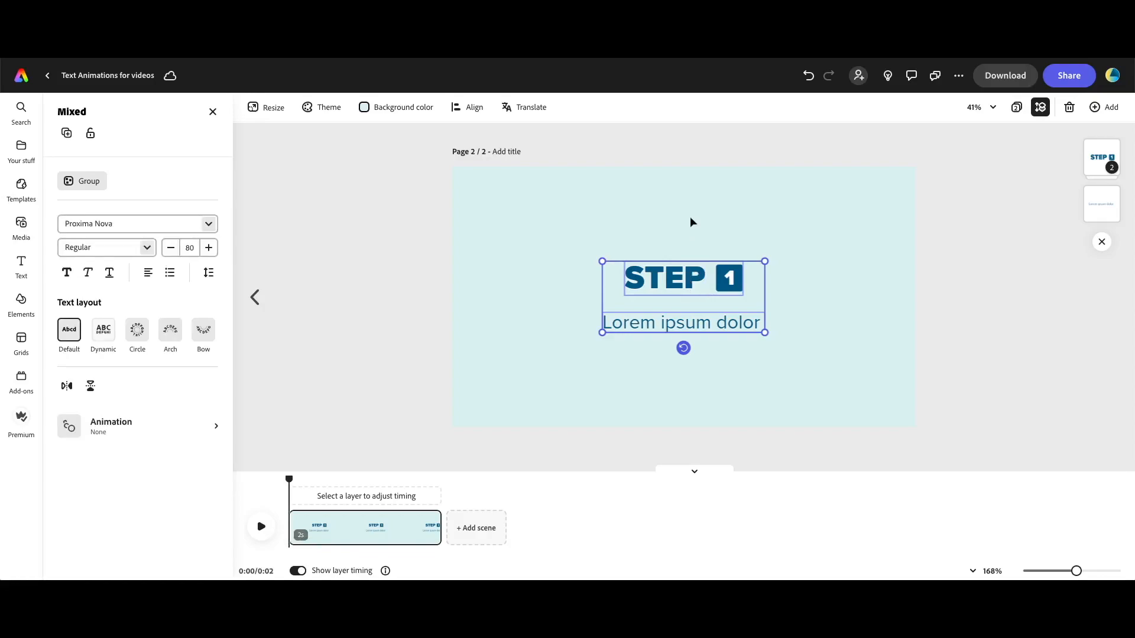
pyautogui.click(690, 230)
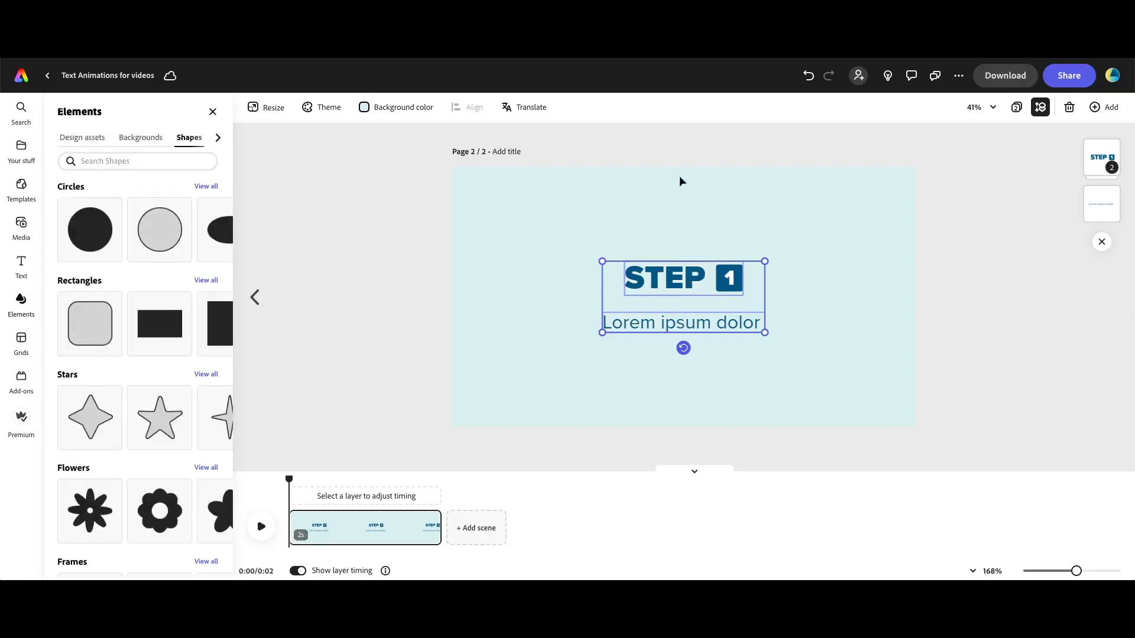
pyautogui.click(690, 284)
pyautogui.hotkey('ctrl', 'shift', 'g')
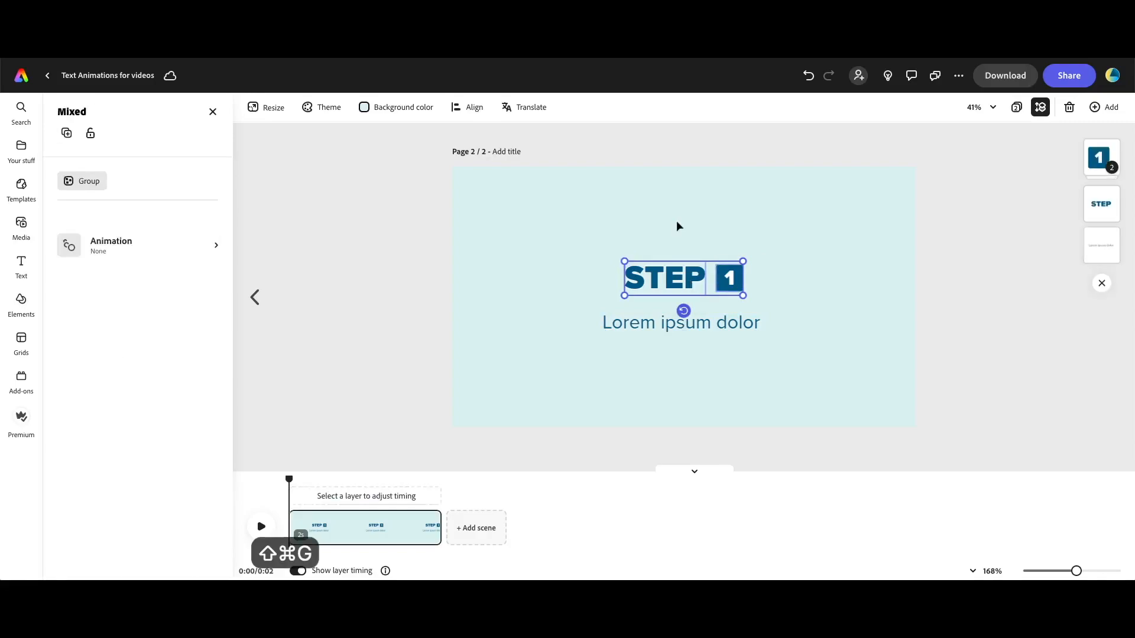
pyautogui.click(678, 220)
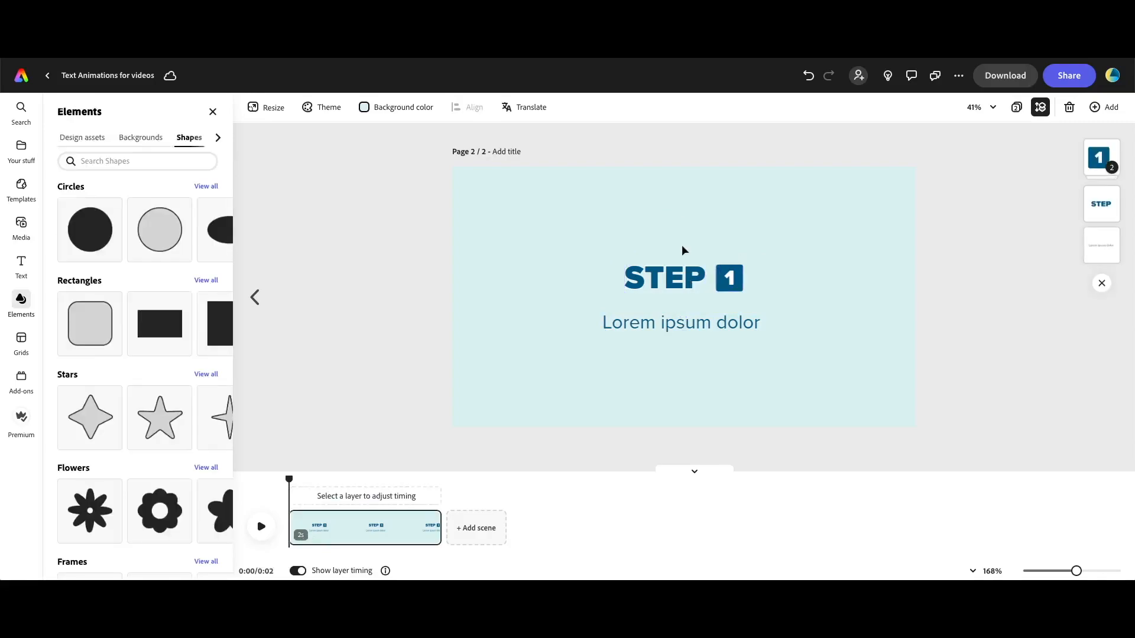
# Apply a Bungee in animation to the centered STEP text and preview the scene
pyautogui.click(659, 285)
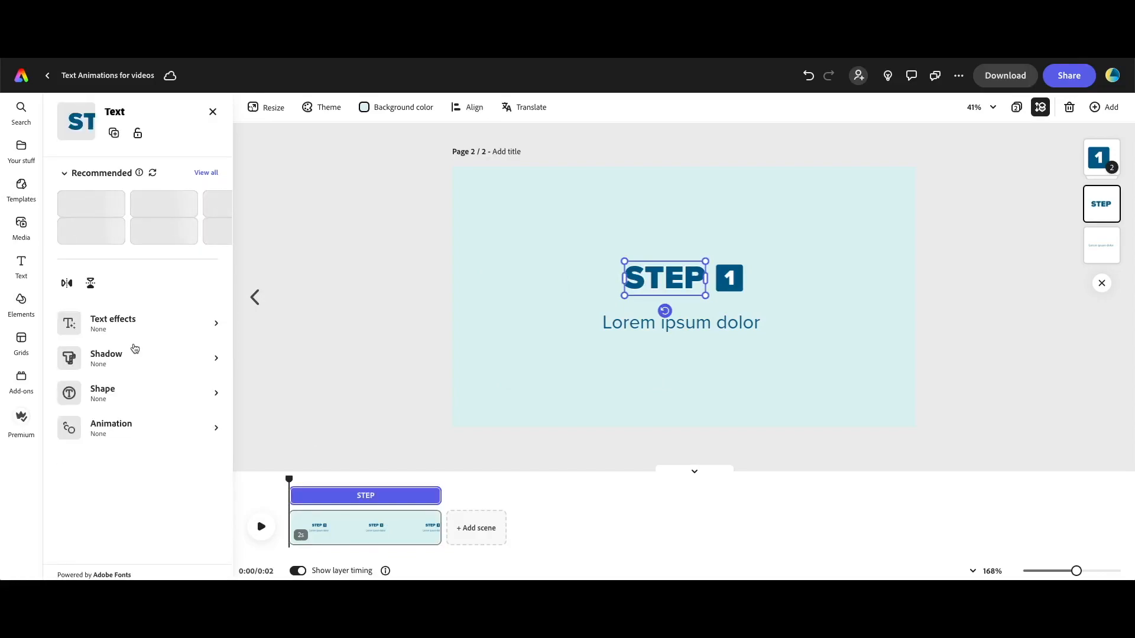
pyautogui.click(128, 432)
pyautogui.click(83, 180)
pyautogui.click(81, 172)
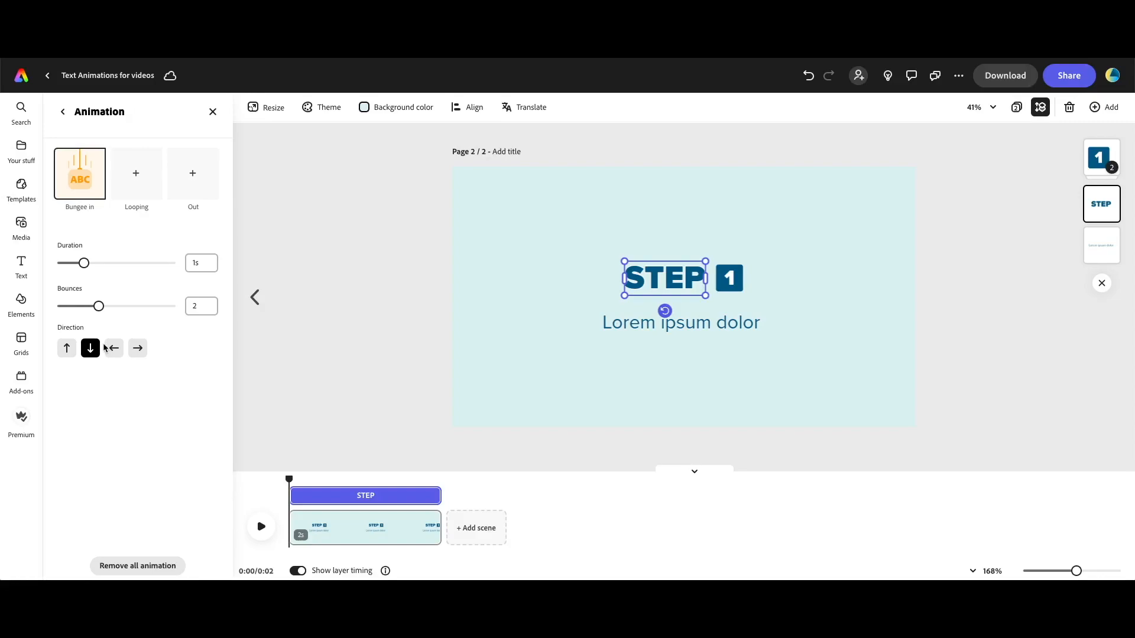
pyautogui.click(263, 535)
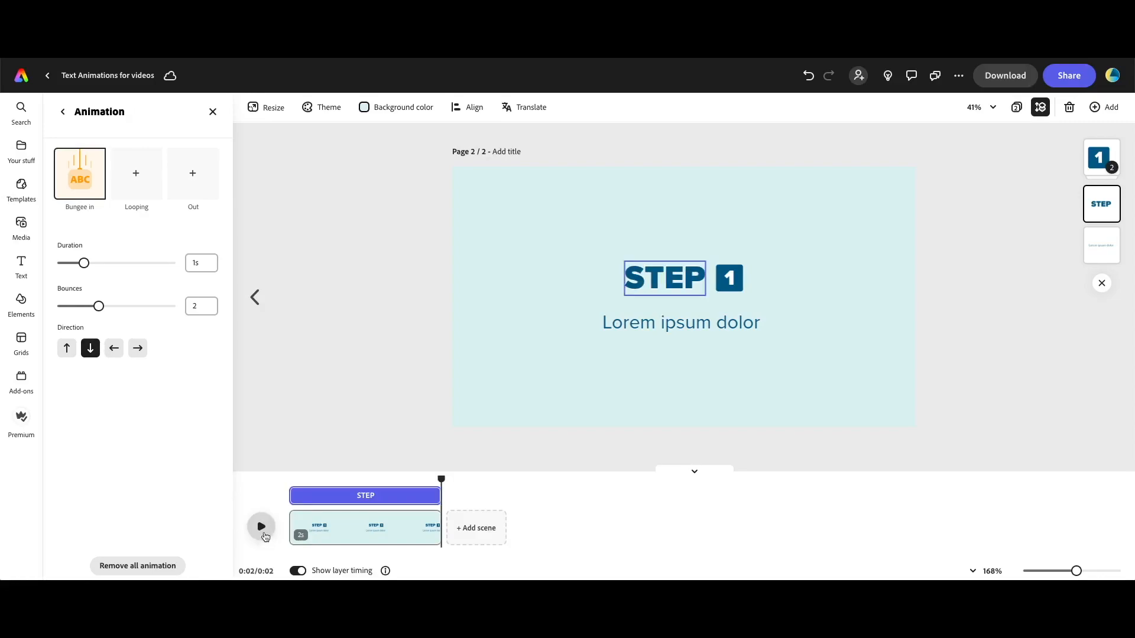
# Apply a Bungee in animation to the numbered square, trim its layer's start to leave 1.8 seconds, and preview the scene
pyautogui.click(797, 449)
pyautogui.click(730, 278)
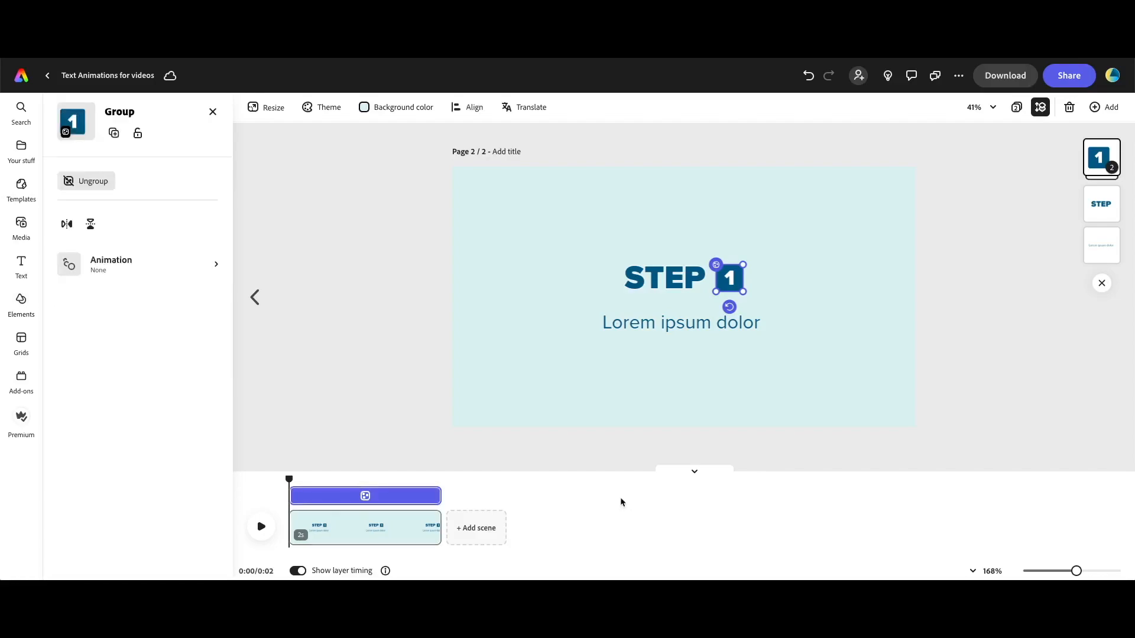
pyautogui.click(118, 367)
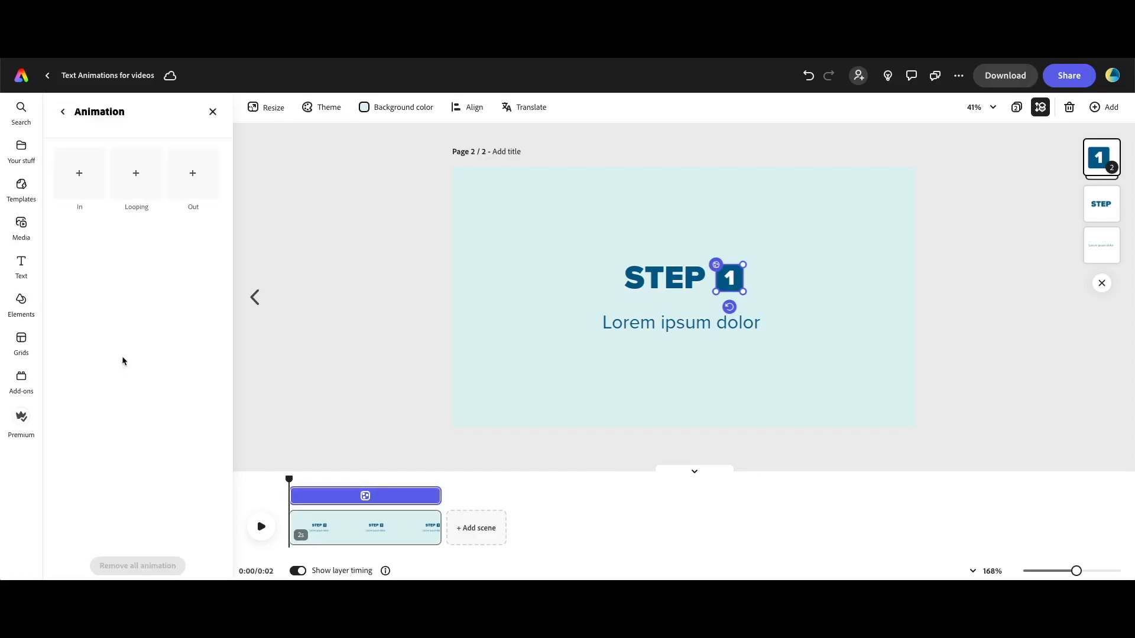
pyautogui.click(80, 173)
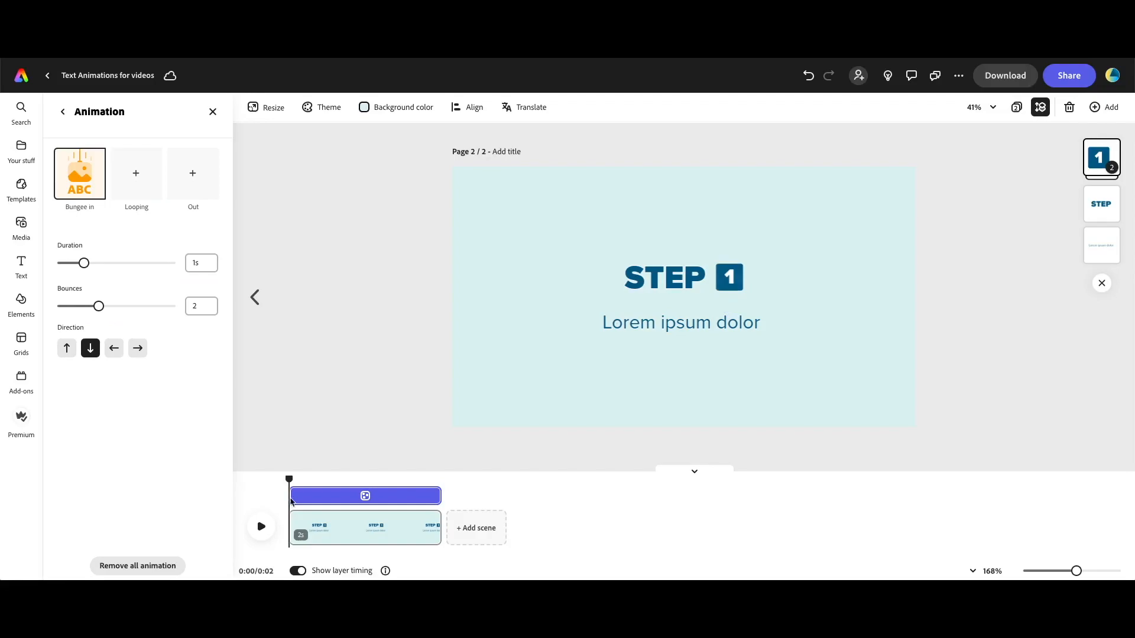
pyautogui.moveTo(292, 498); pyautogui.dragTo(303, 497)
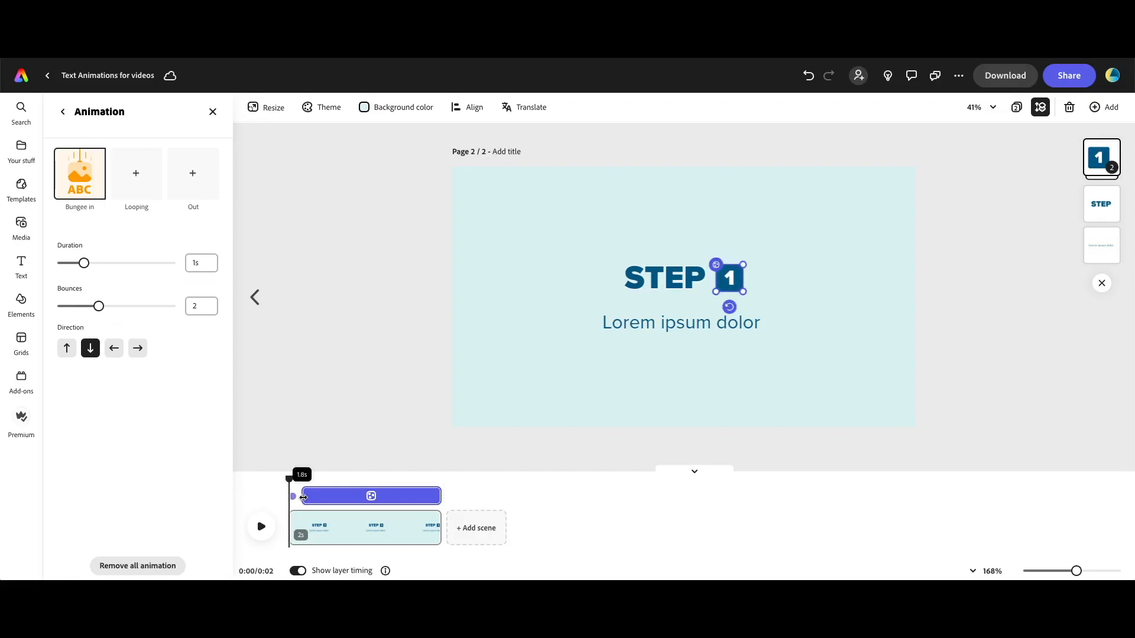
pyautogui.moveTo(303, 497); pyautogui.dragTo(303, 498)
pyautogui.click(261, 526)
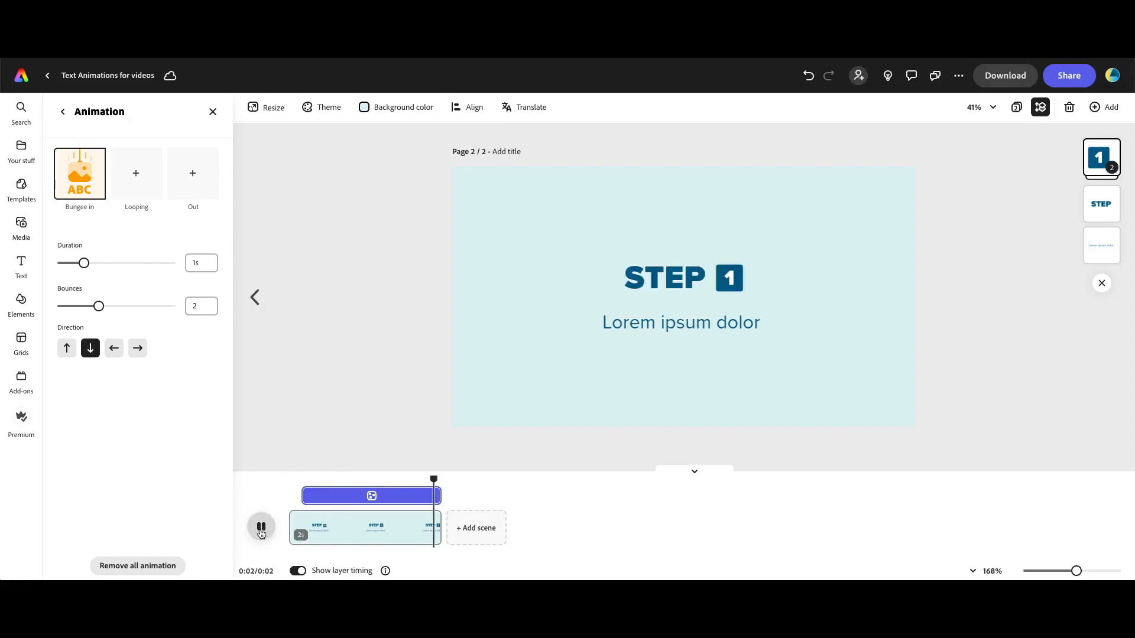
pyautogui.click(262, 532)
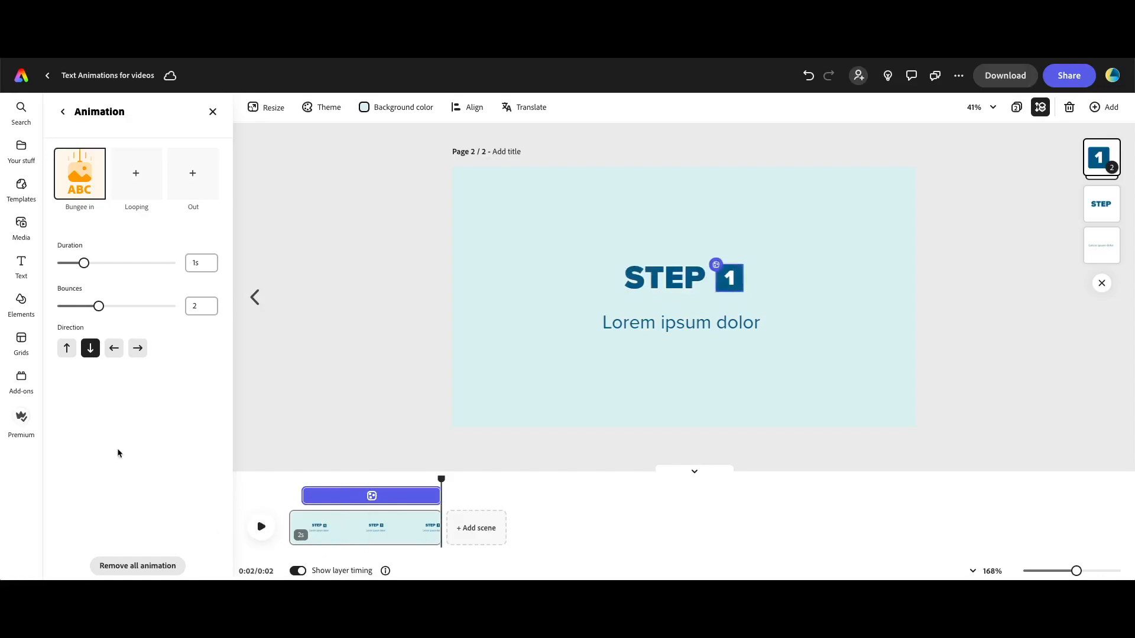
# Apply a Drop in animation to the "Lorem ipsum dolor" subtitle
pyautogui.click(686, 324)
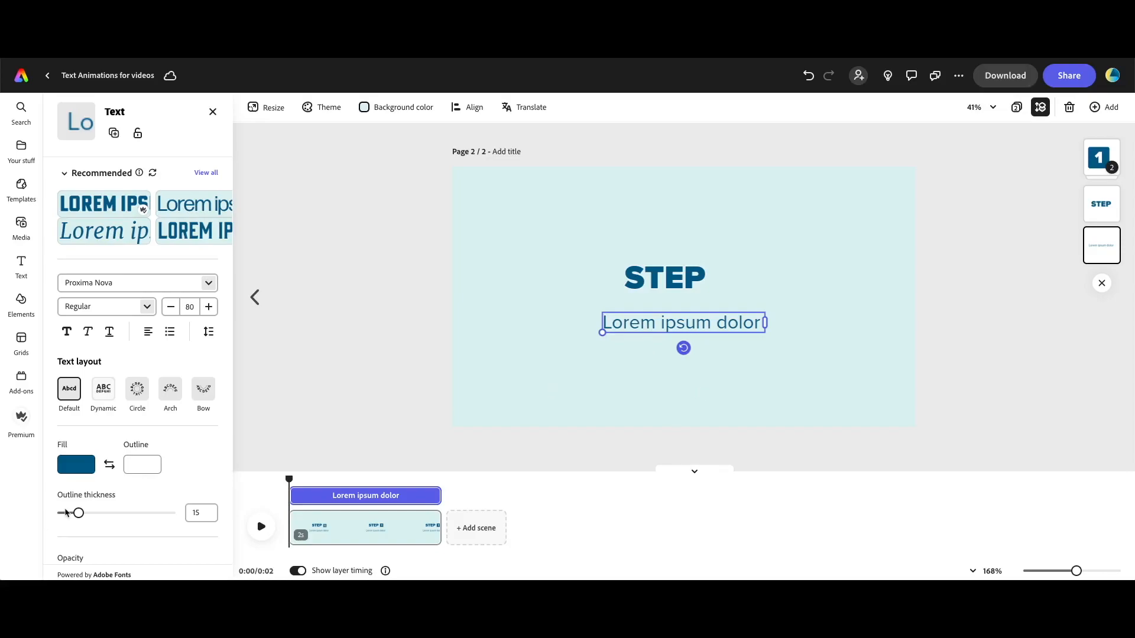
pyautogui.scroll(-4, 71, 513)
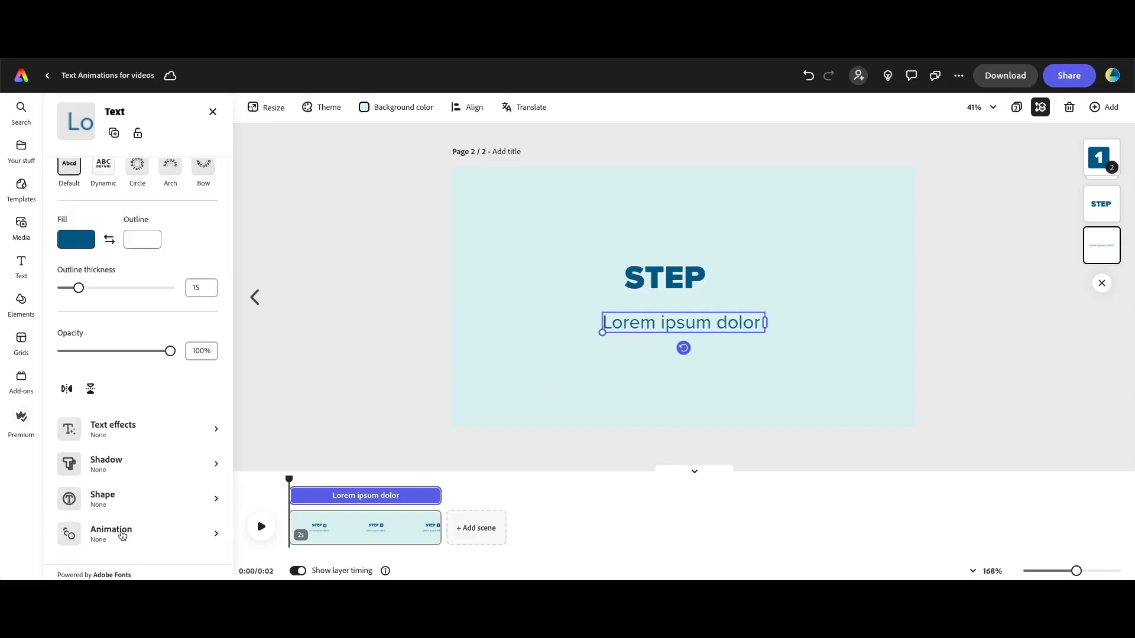
pyautogui.click(122, 534)
pyautogui.click(86, 190)
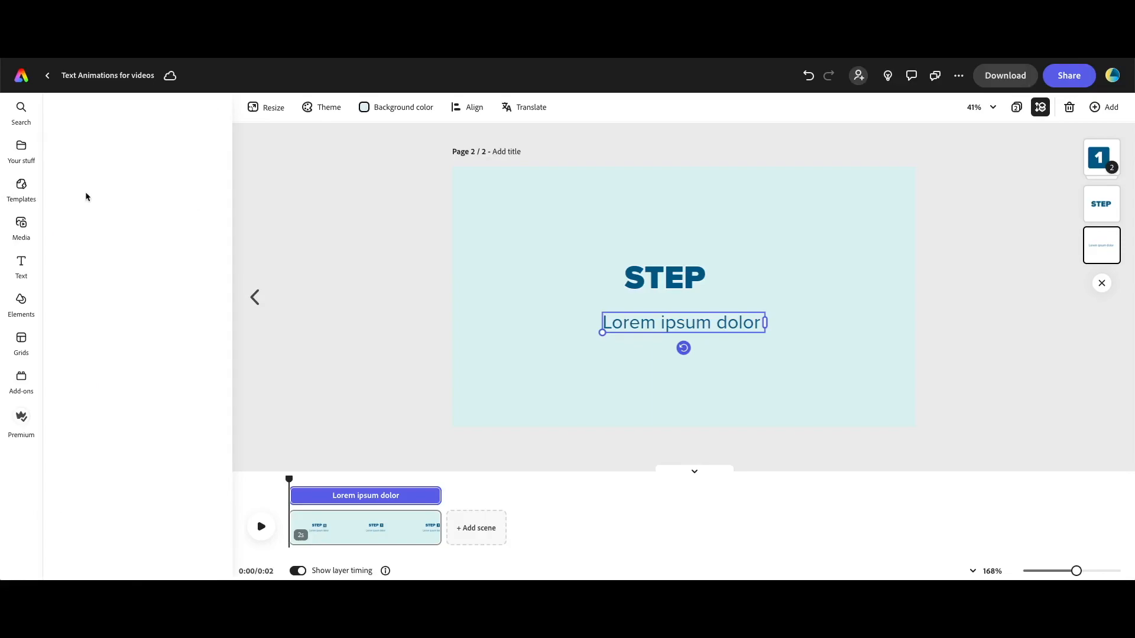
pyautogui.click(199, 173)
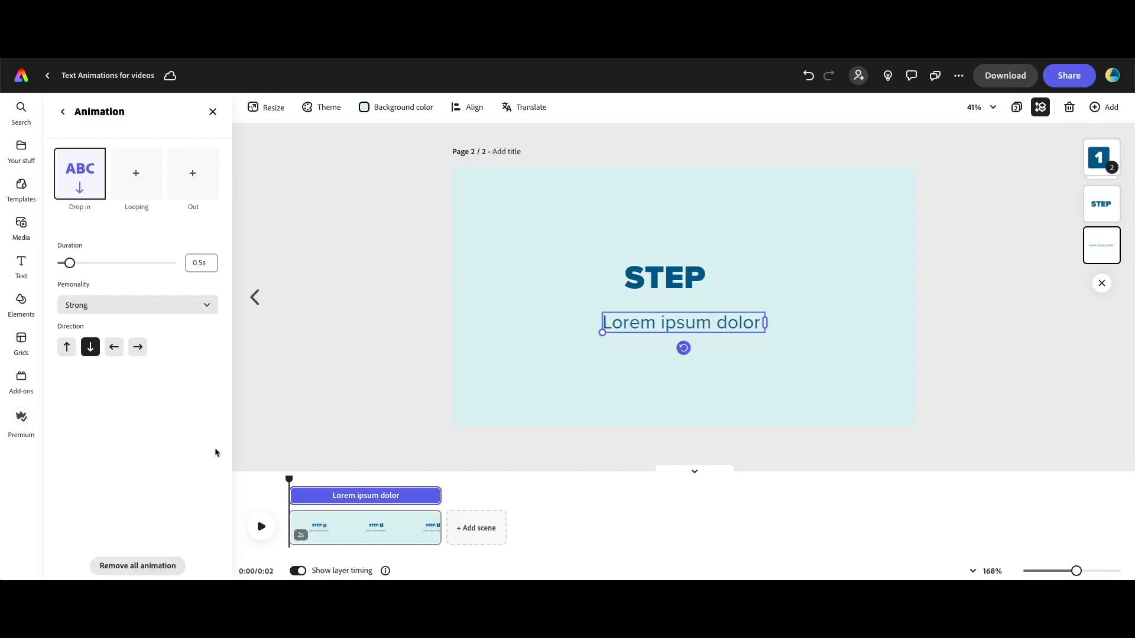
# Trim the start of the "Lorem ipsum dolor" layer so it enters after the numbered square, and preview the scene
pyautogui.moveTo(293, 496)
pyautogui.moveTo(304, 495); pyautogui.dragTo(275, 545)
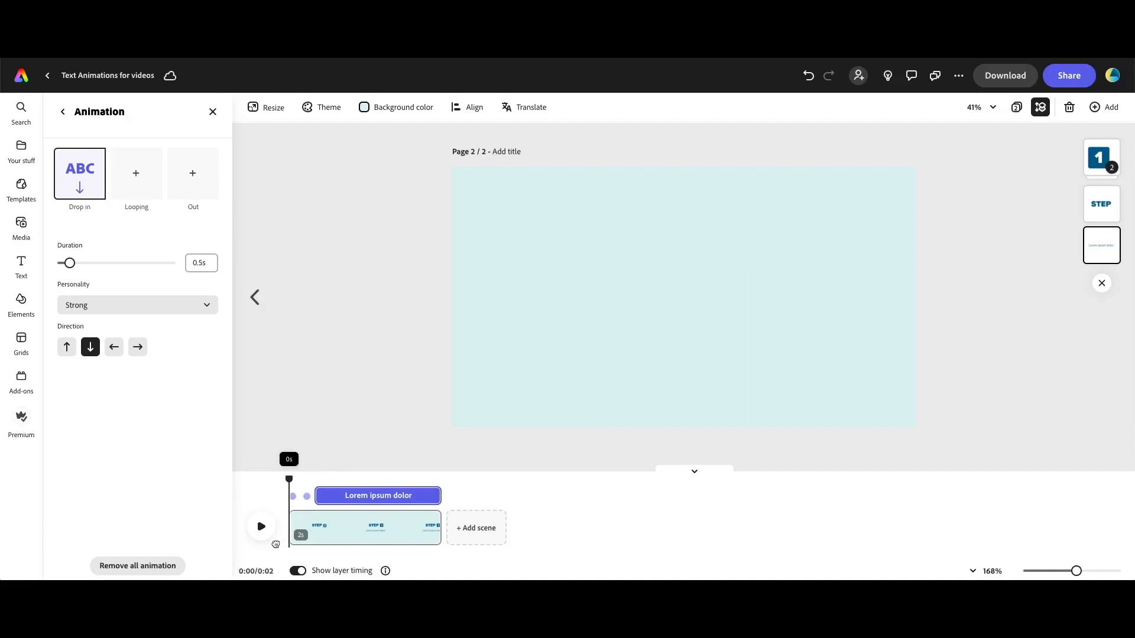
pyautogui.click(263, 537)
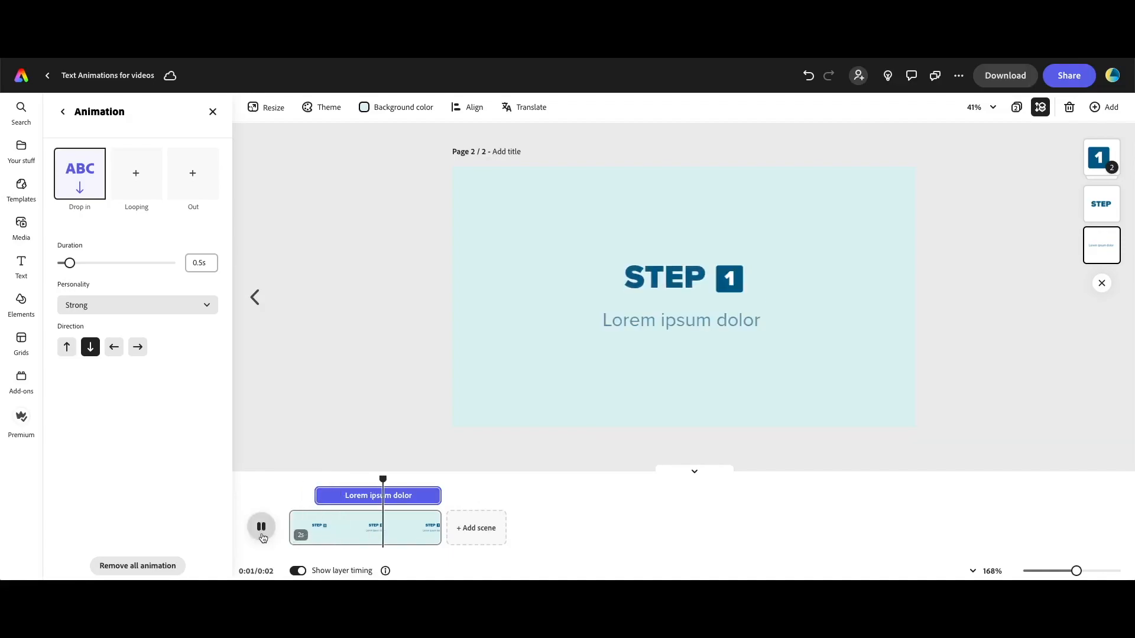
pyautogui.click(262, 526)
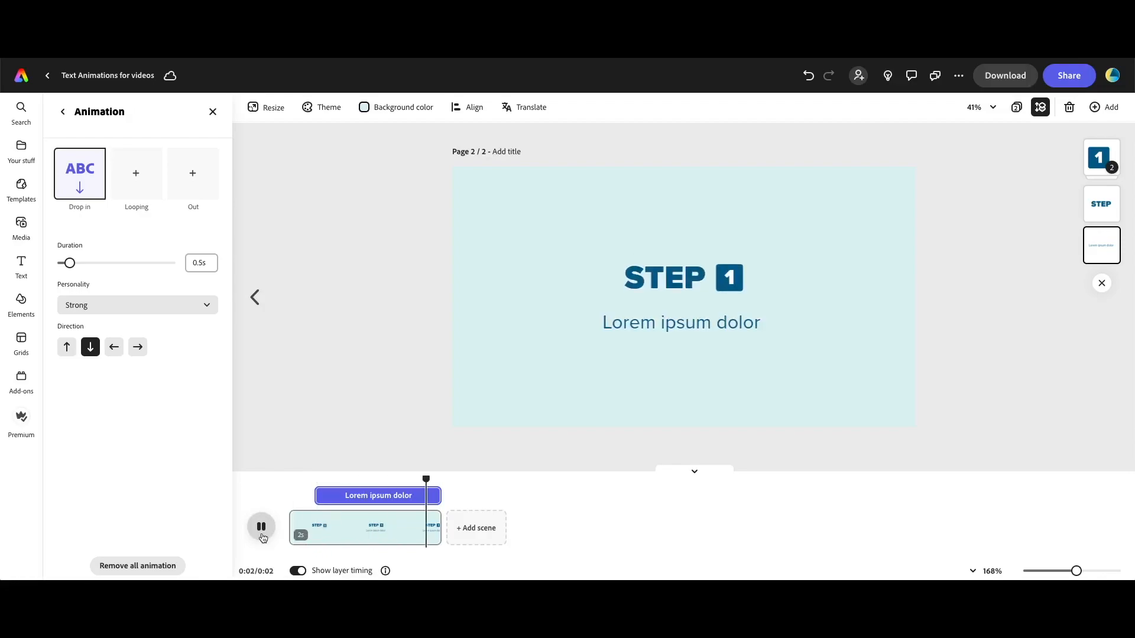
# Duplicate the centered scene and shorten the copy to 1.5 seconds
pyautogui.click(433, 522)
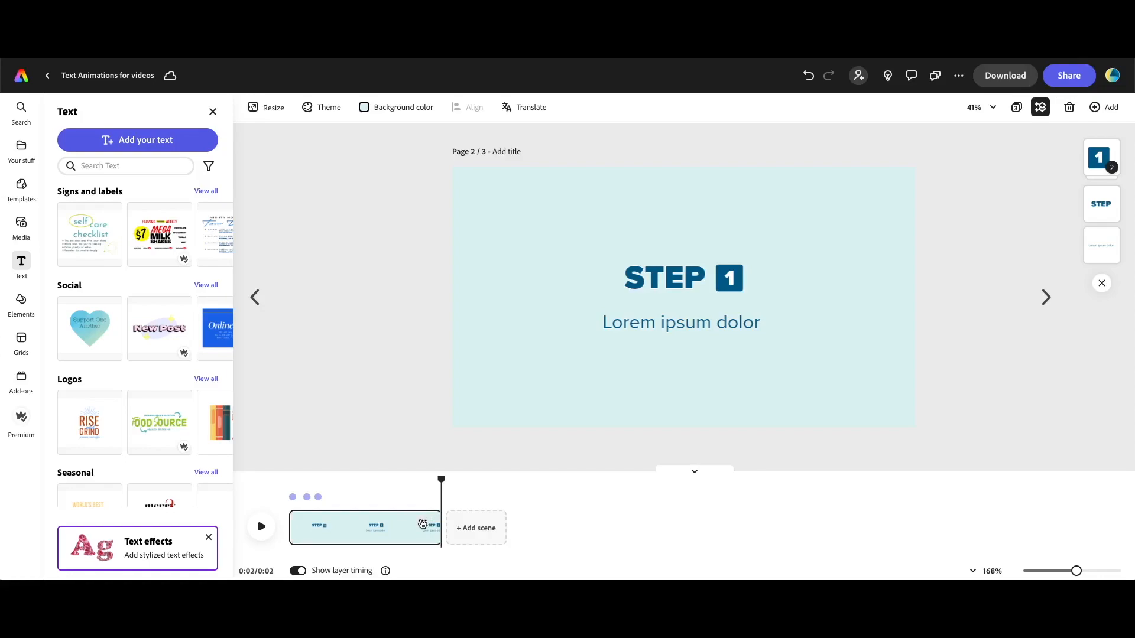
pyautogui.click(423, 521)
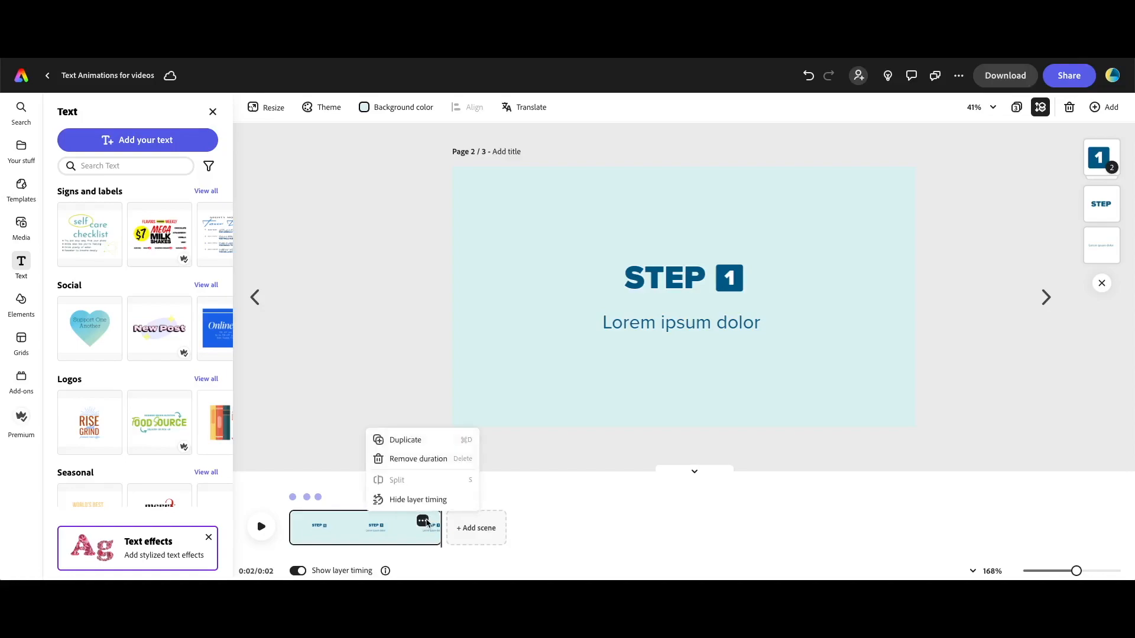
pyautogui.click(414, 440)
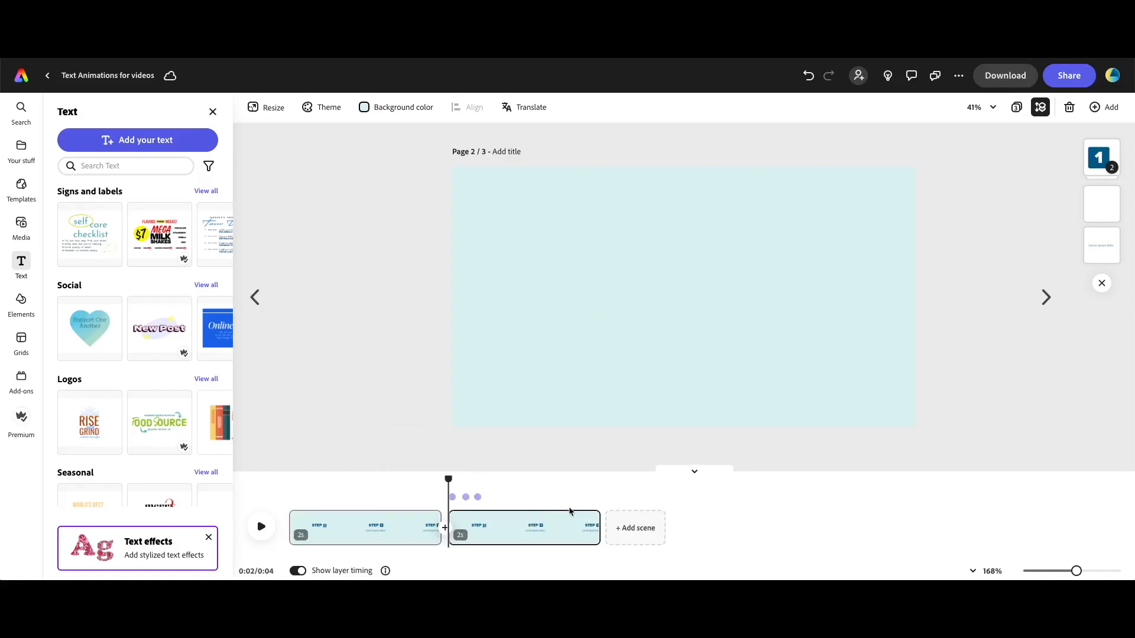
pyautogui.moveTo(599, 530); pyautogui.dragTo(556, 529)
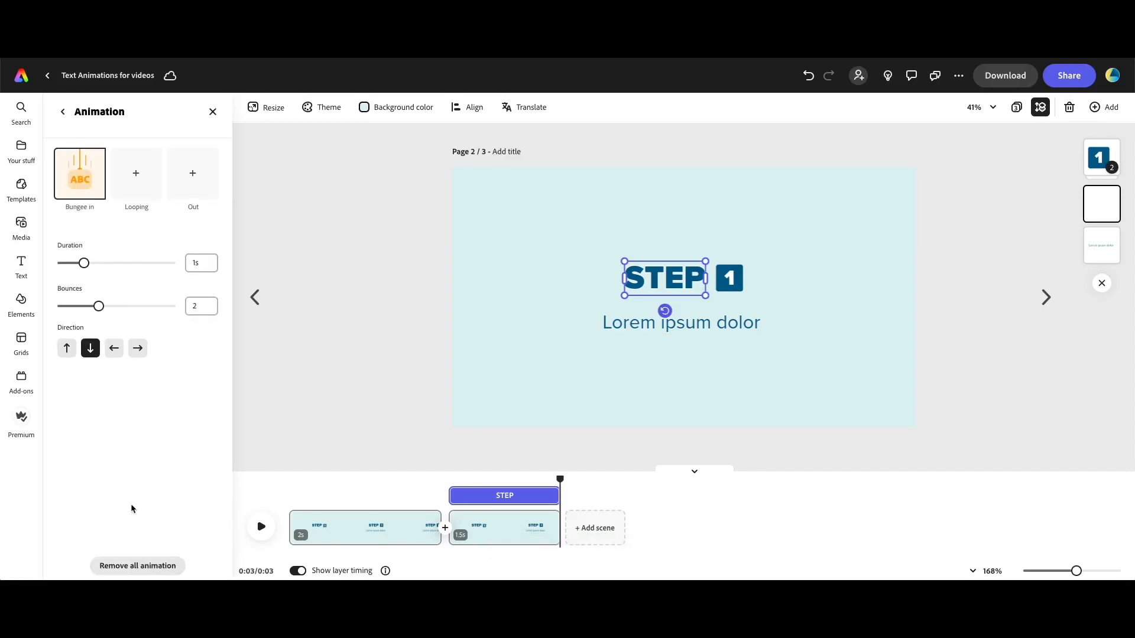
# Remove the animations from the copied scene's STEP text and numbered square, and extend the square's layer back to the scene start
pyautogui.click(137, 565)
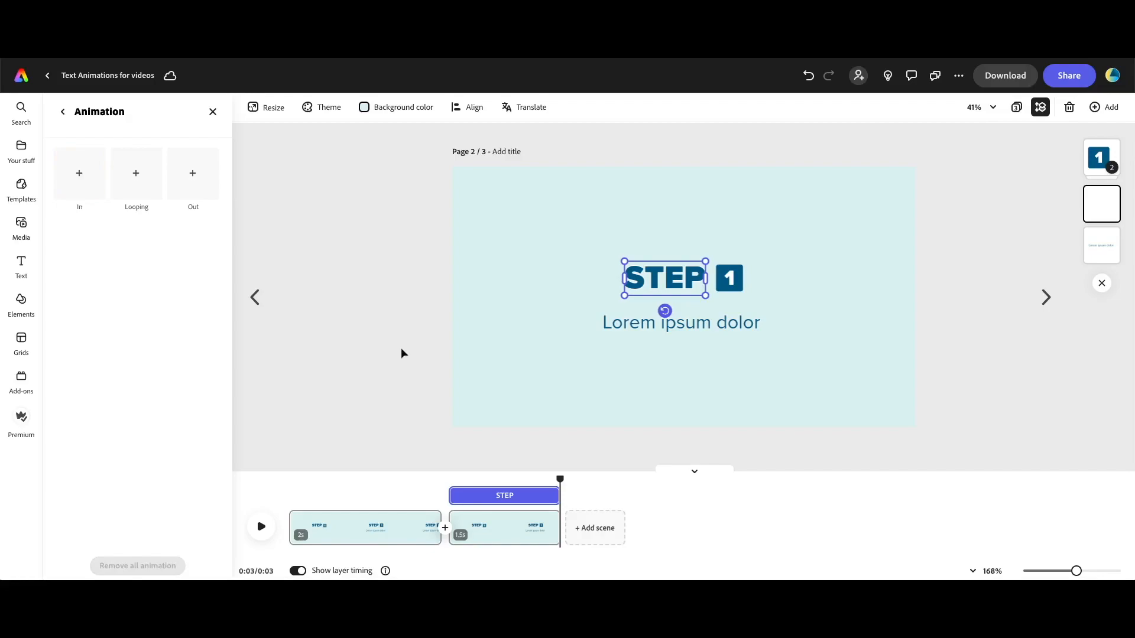
pyautogui.click(732, 279)
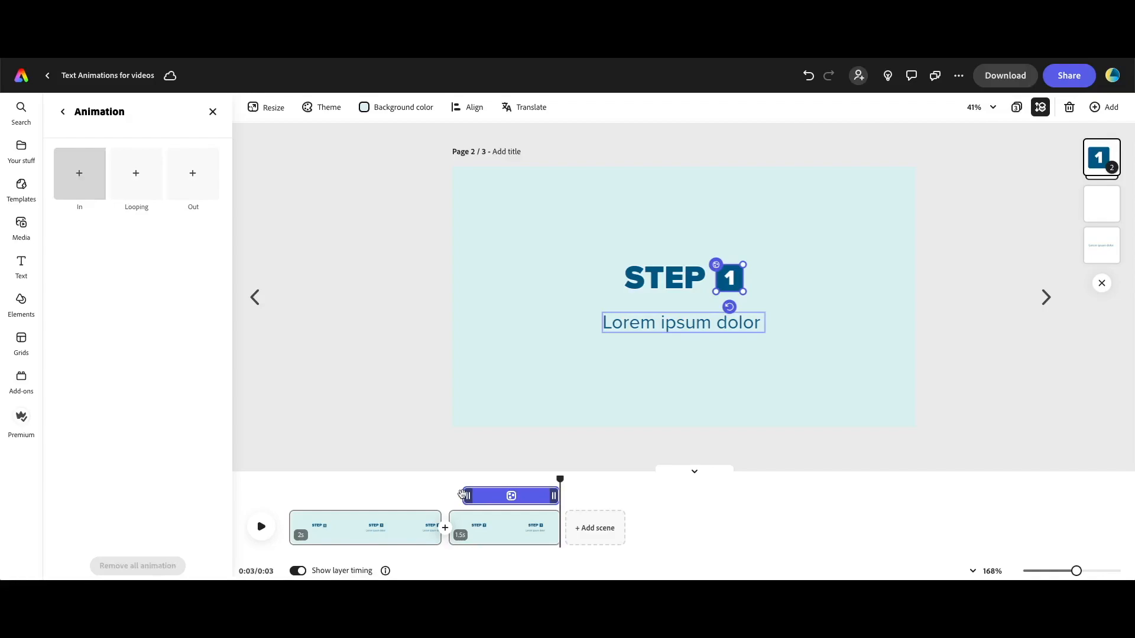
pyautogui.moveTo(465, 496); pyautogui.dragTo(450, 496)
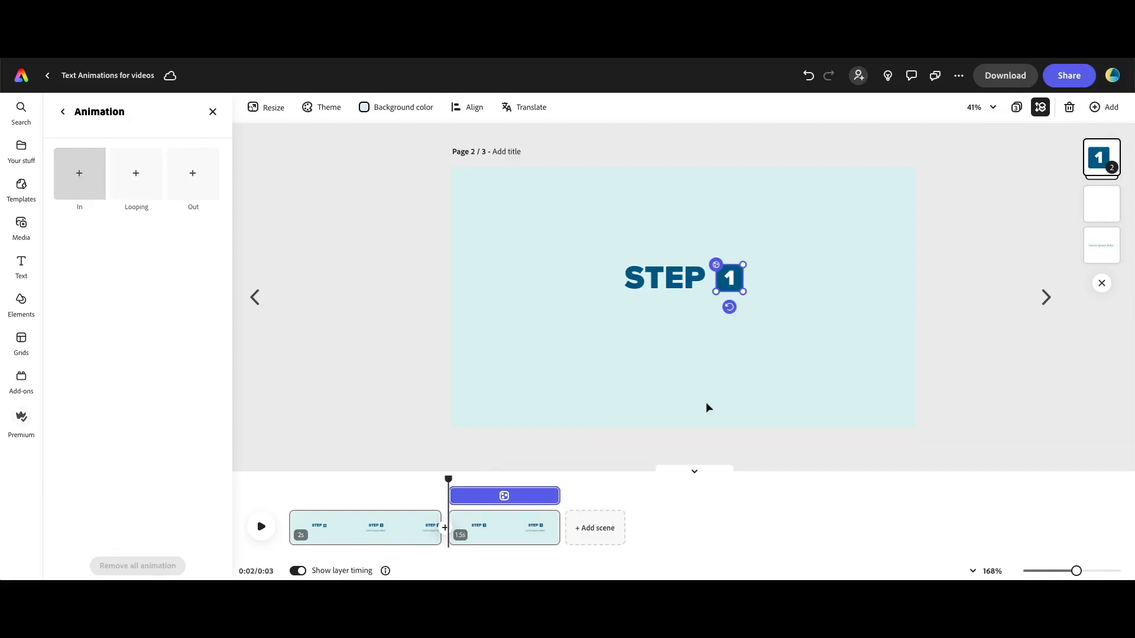
# Remove the Drop in animation from the copied scene's subtitle and extend its layer back to the scene start
pyautogui.click(646, 324)
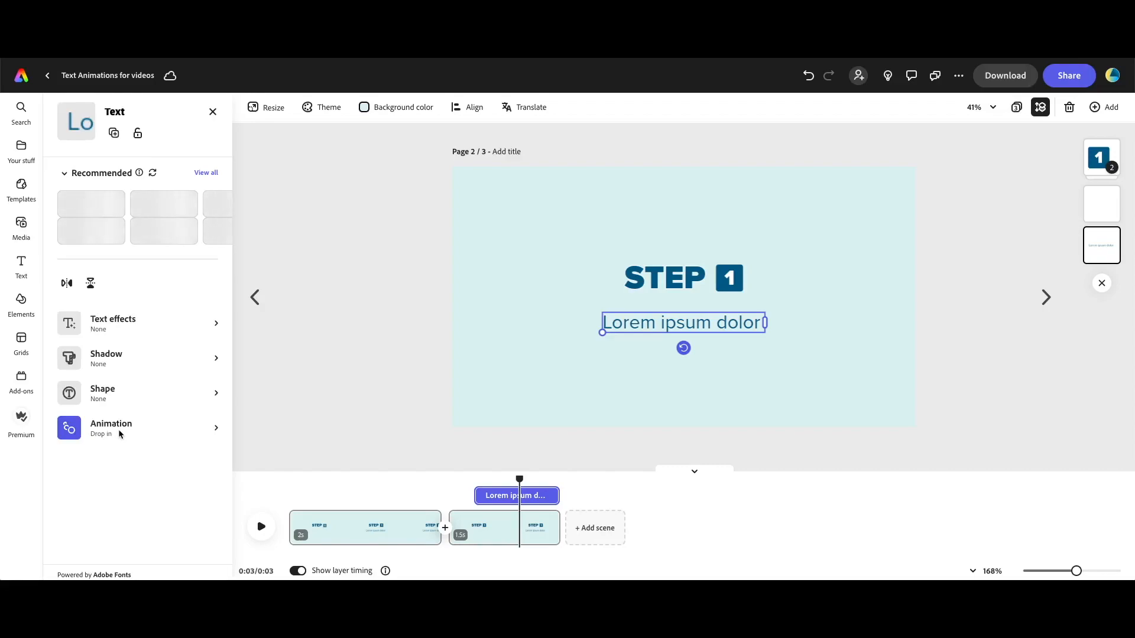
pyautogui.click(118, 429)
pyautogui.click(78, 175)
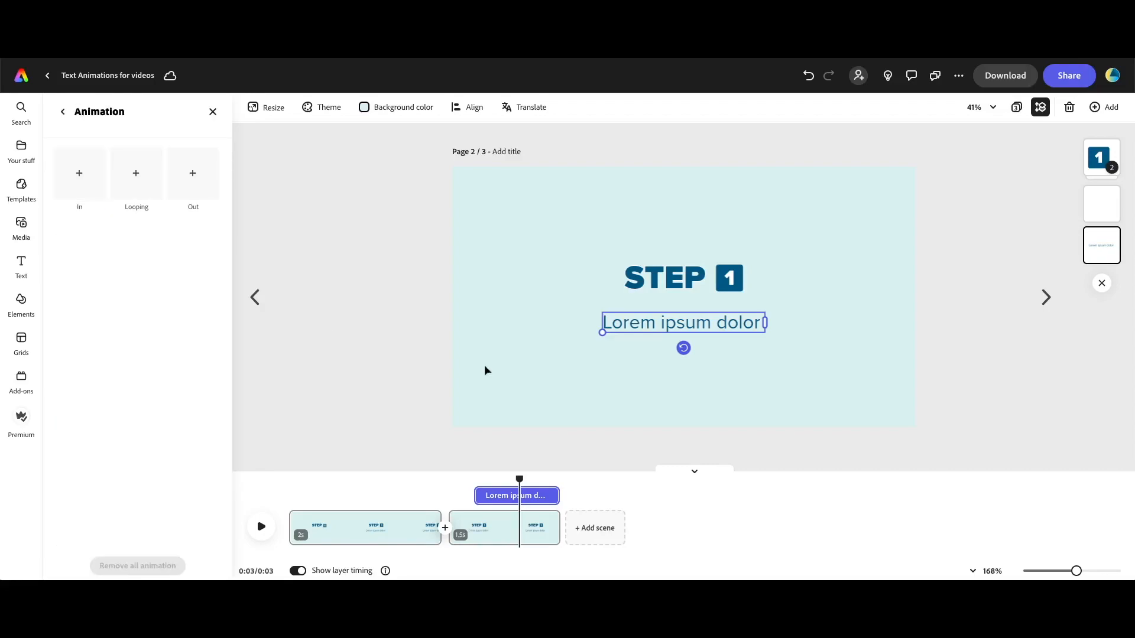
pyautogui.moveTo(476, 496); pyautogui.dragTo(442, 495)
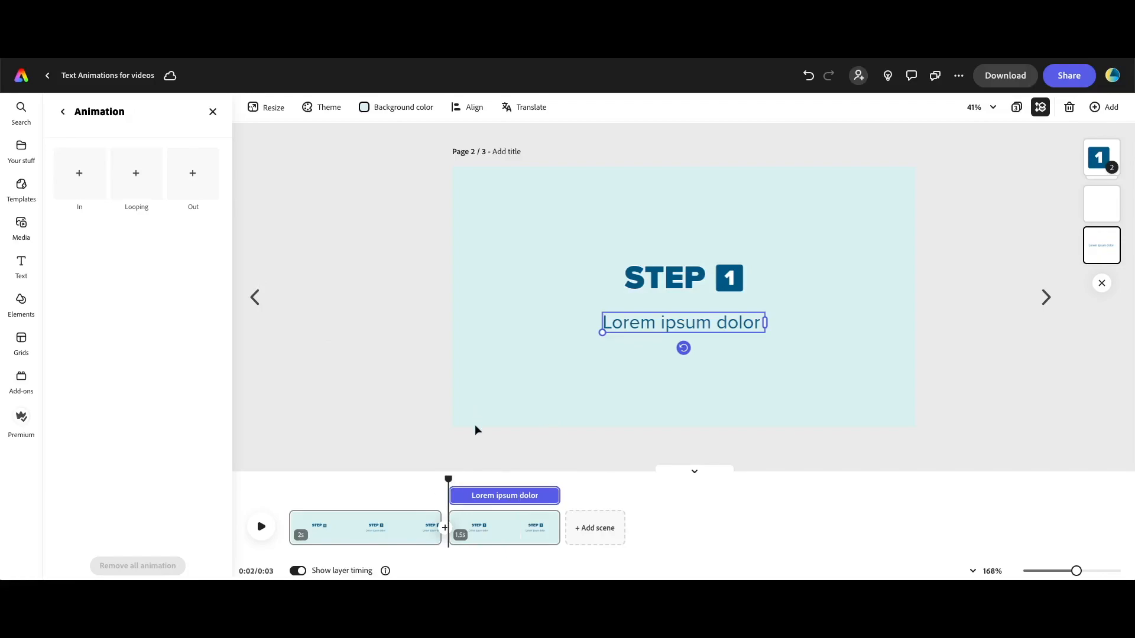
# Group the copied scene's STEP text, numbered square and subtitle, apply an upward Slide out animation, and preview it
pyautogui.moveTo(575, 246); pyautogui.dragTo(798, 355)
pyautogui.press('super+g')
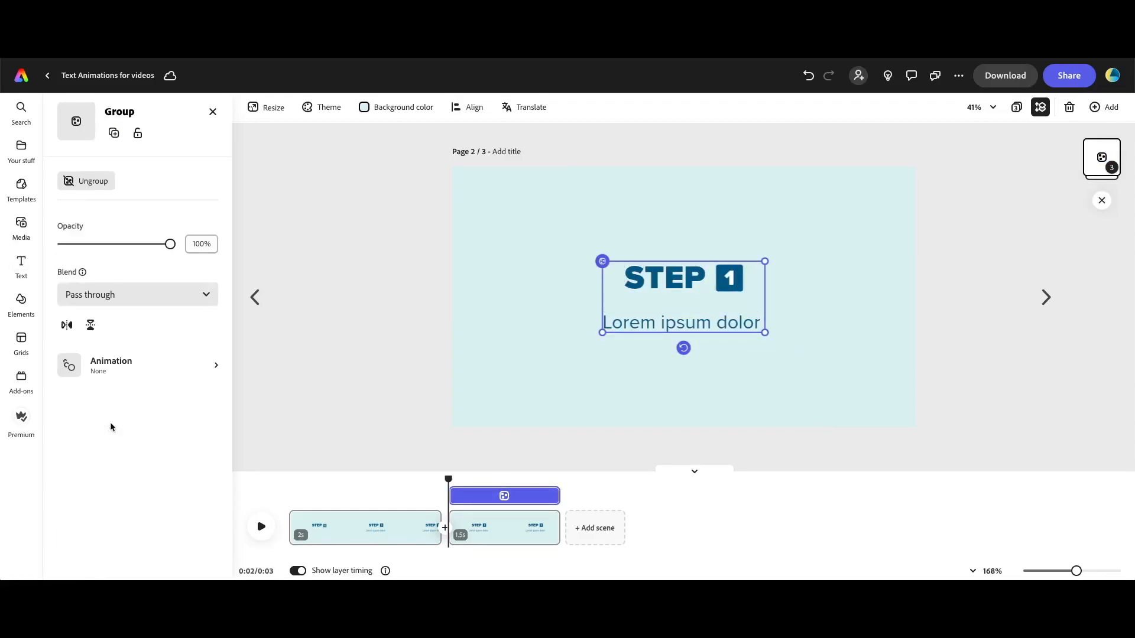
pyautogui.click(136, 365)
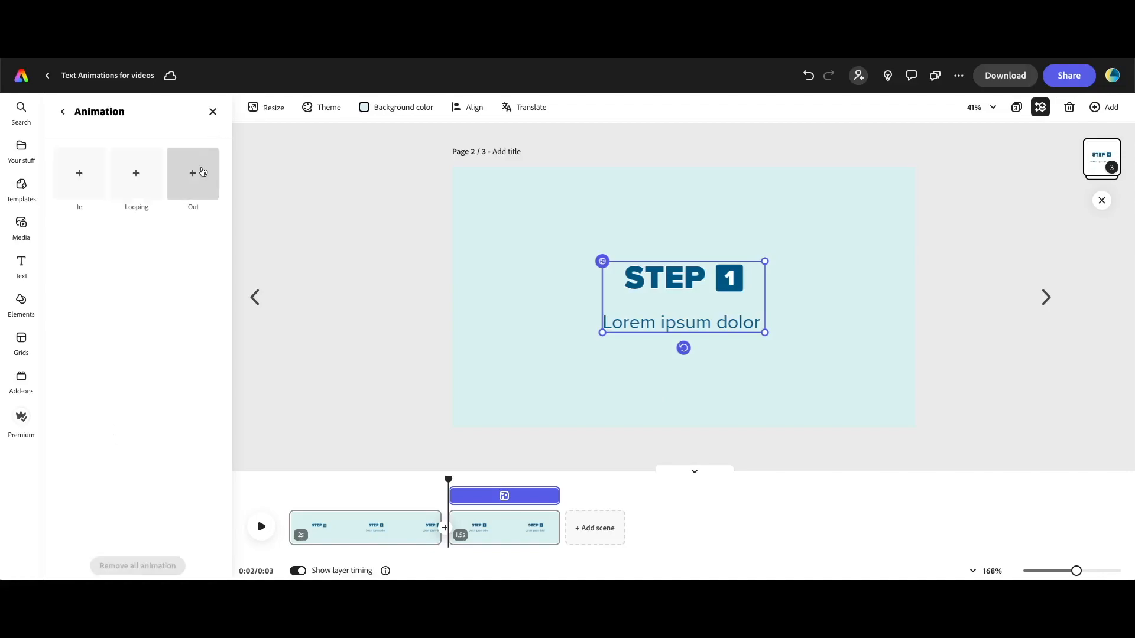
pyautogui.click(202, 171)
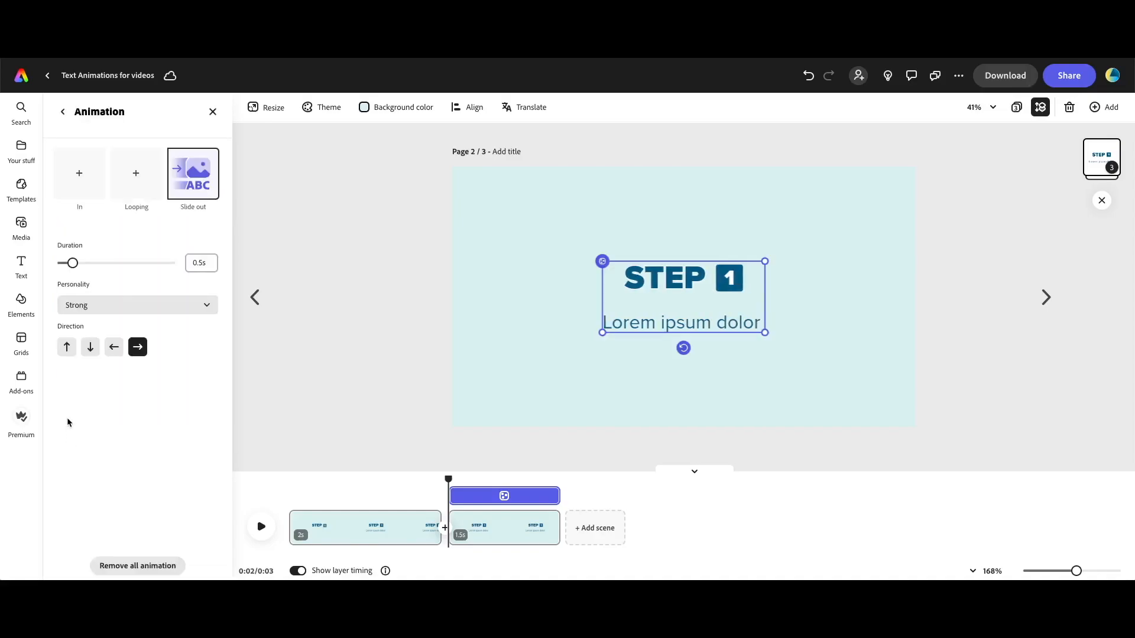
pyautogui.click(67, 348)
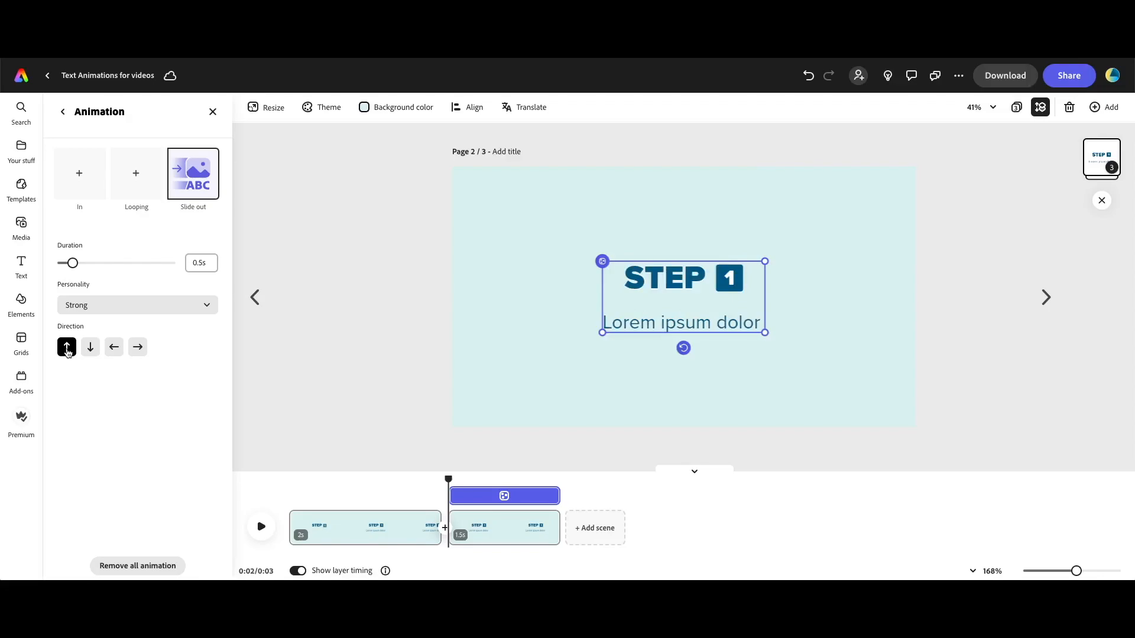
pyautogui.click(258, 528)
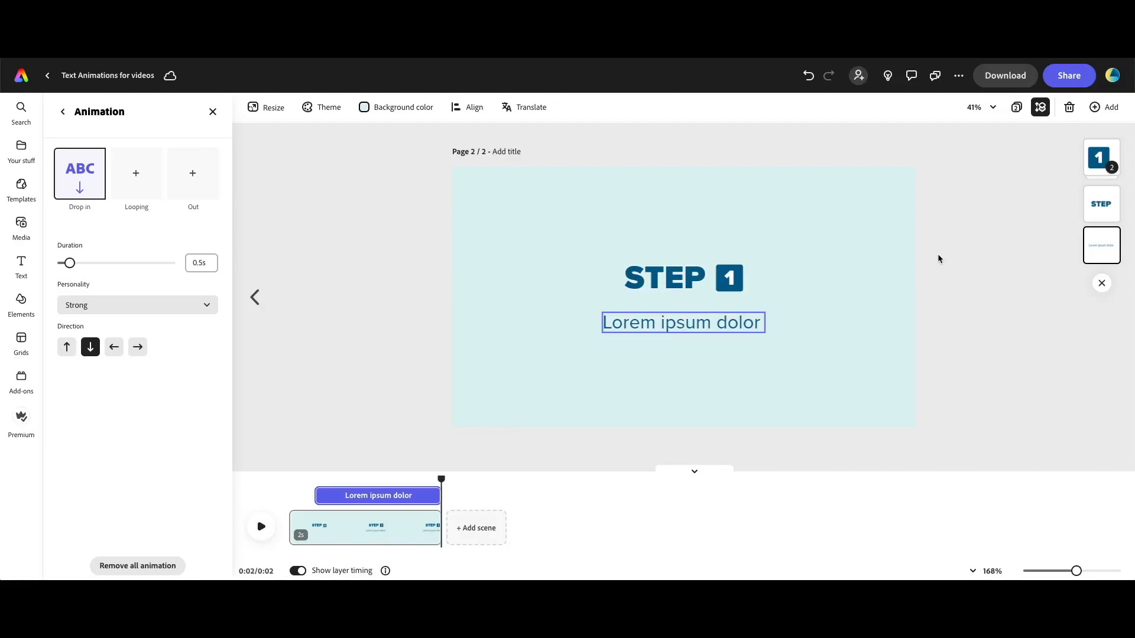
# Add a new page and set its background to the light teal swatch
pyautogui.click(1102, 110)
pyautogui.click(1060, 153)
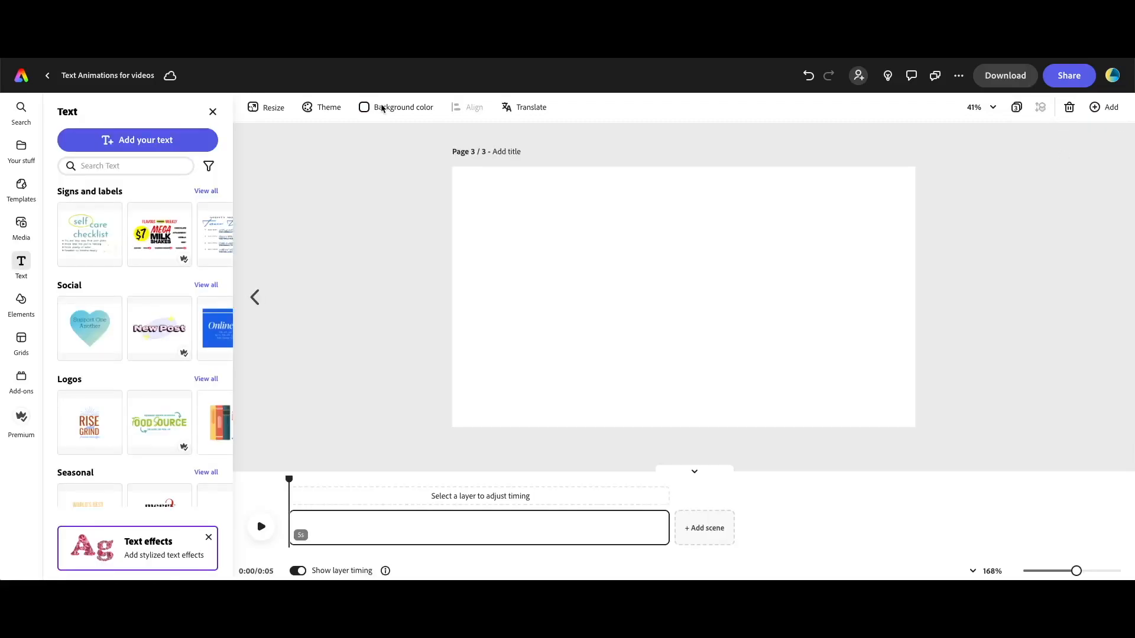
pyautogui.click(385, 110)
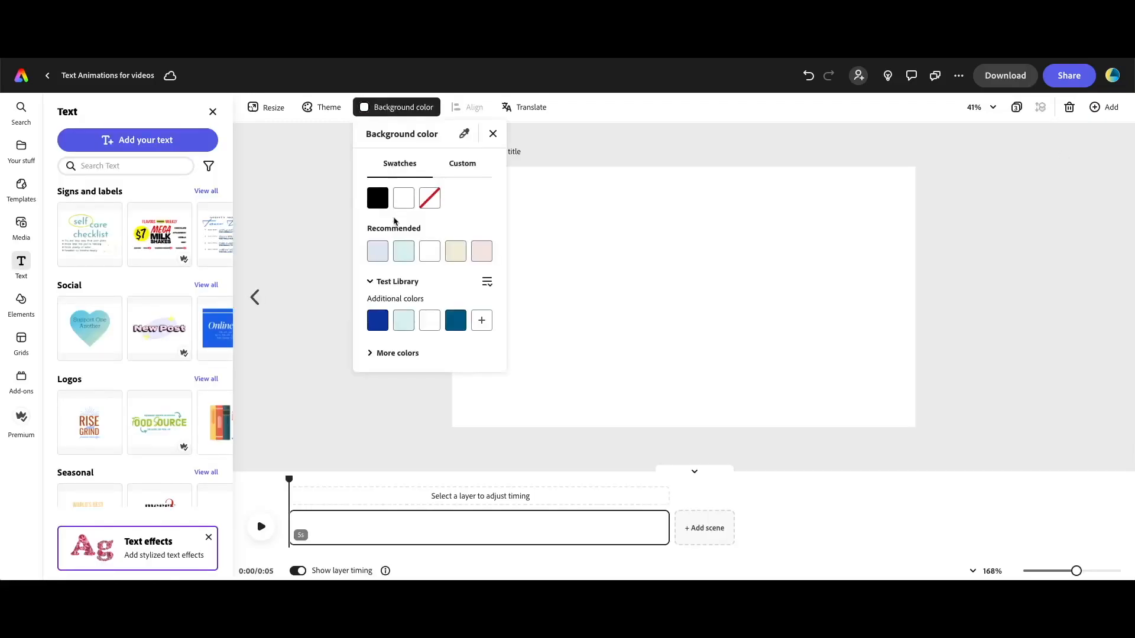
pyautogui.click(398, 258)
pyautogui.click(645, 340)
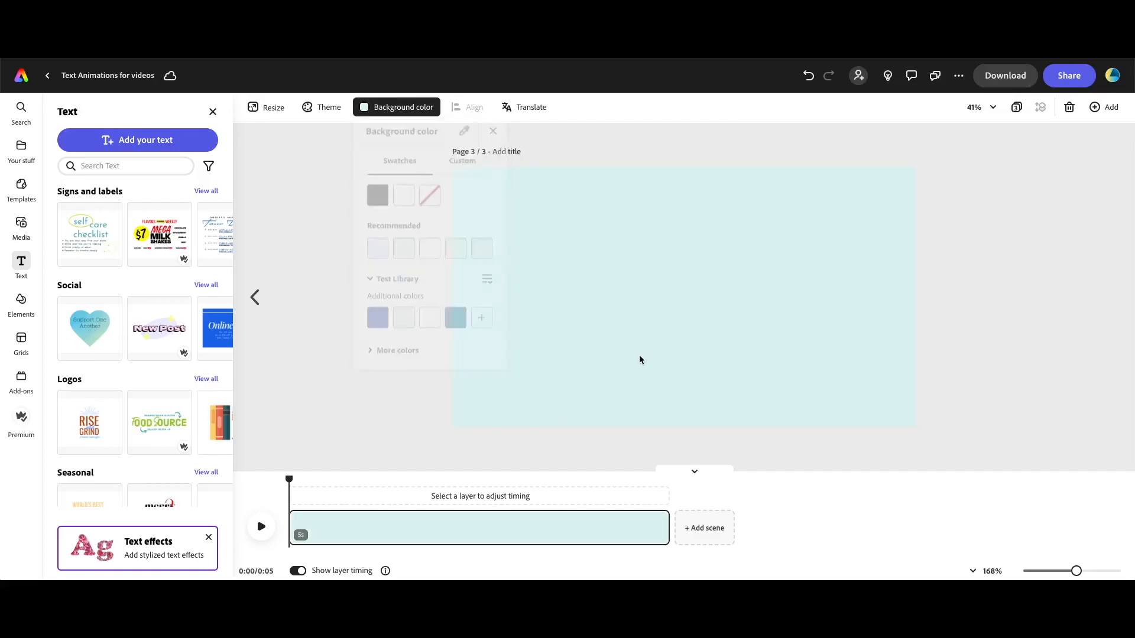
# Add a "Step One" text in the Alkaline font, Heavy weight, at size 195
pyautogui.click(157, 147)
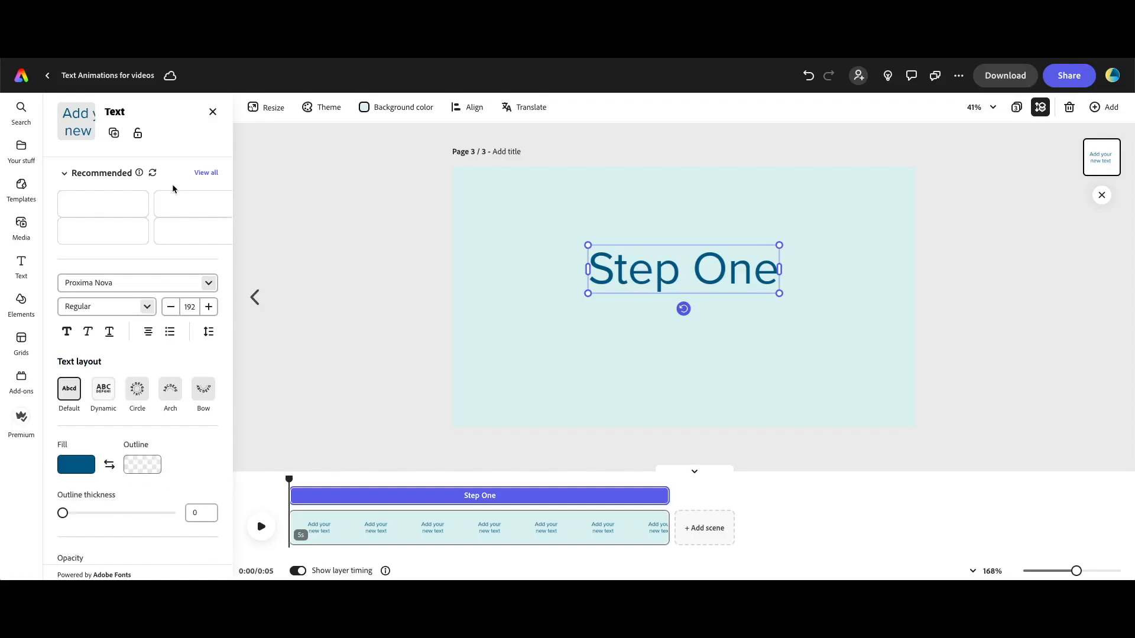
pyautogui.click(137, 284)
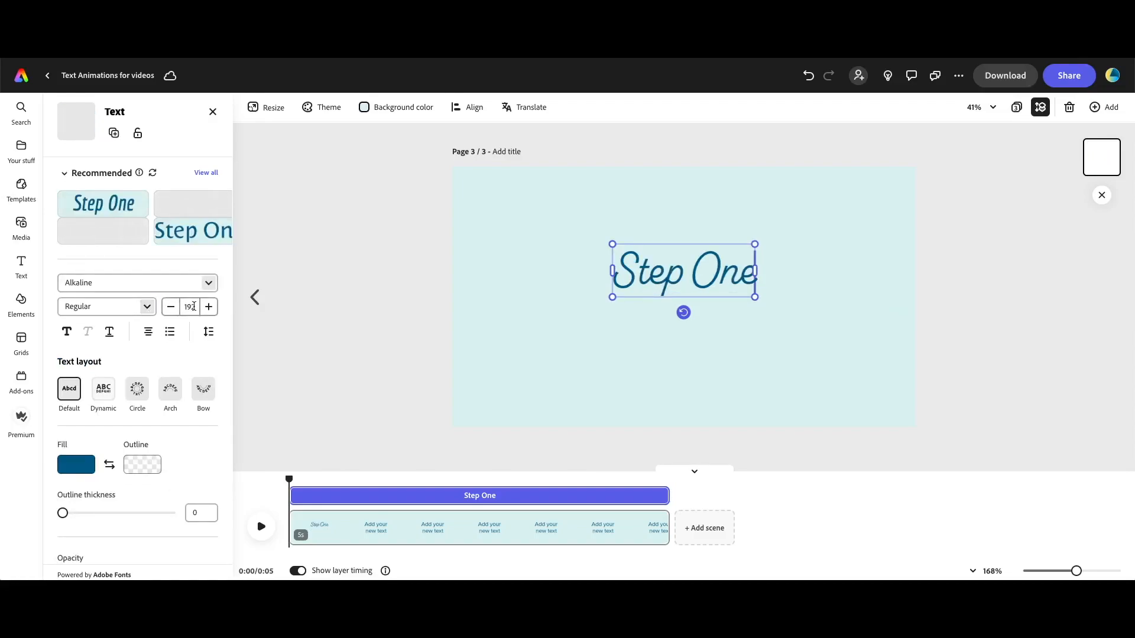
pyautogui.click(208, 307)
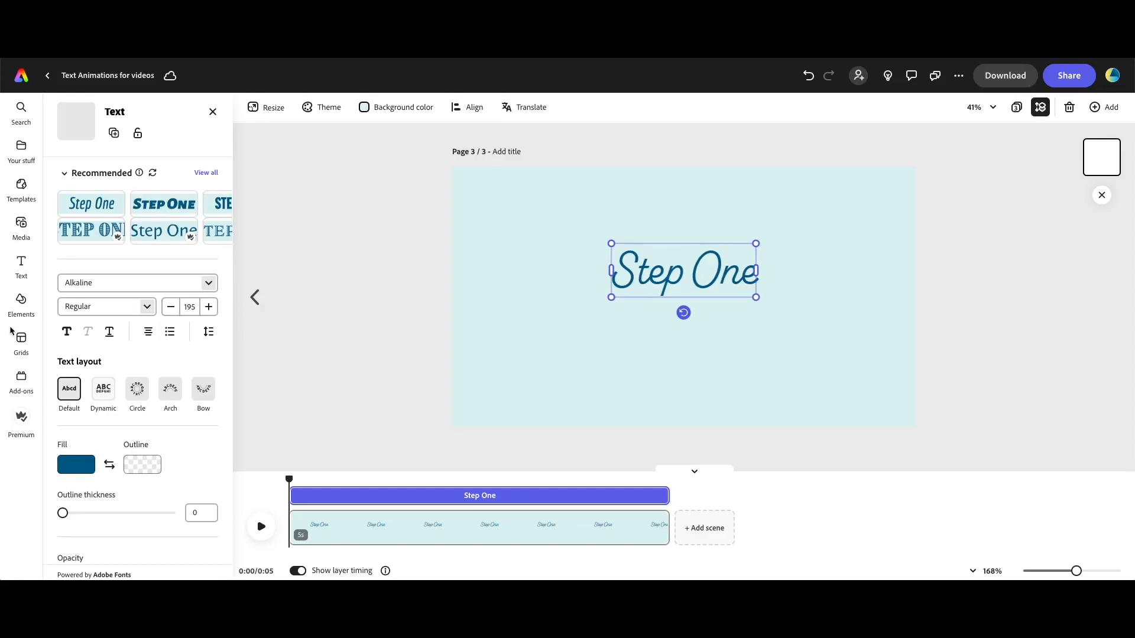
pyautogui.click(107, 307)
pyautogui.click(137, 385)
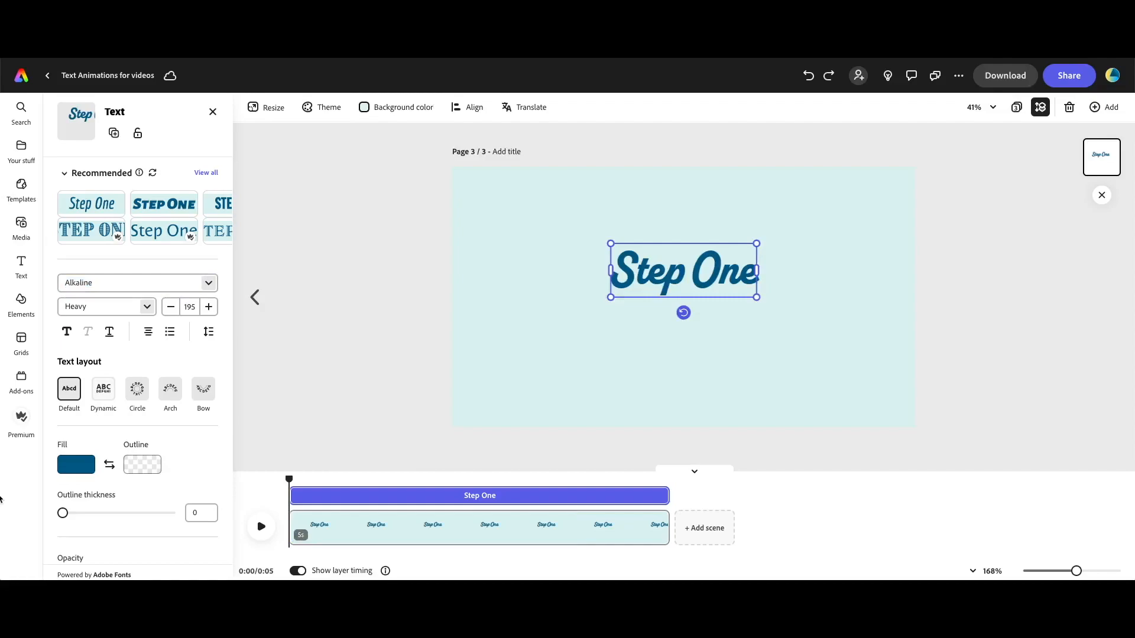
# Fill the "Step One" text with the dark blue swatch and shorten the new page's scene to 2 seconds
pyautogui.click(87, 469)
pyautogui.click(126, 529)
pyautogui.click(353, 393)
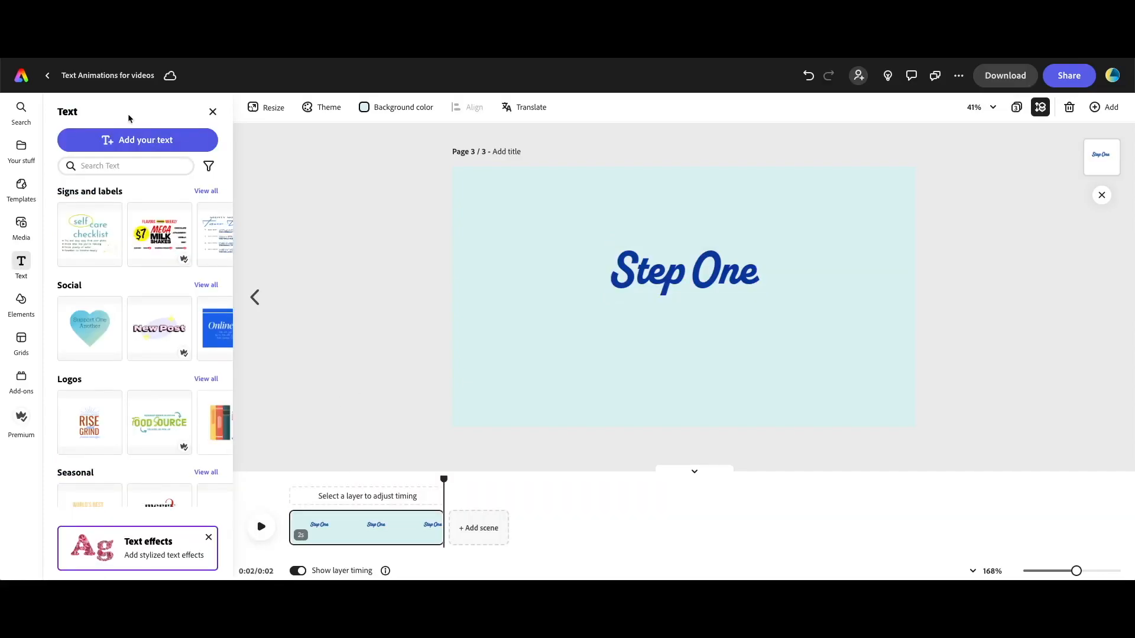
# Add a "Lorem ipsum dolor" subtitle below "Step One" in Playfair Display Regular at size 90
pyautogui.click(202, 146)
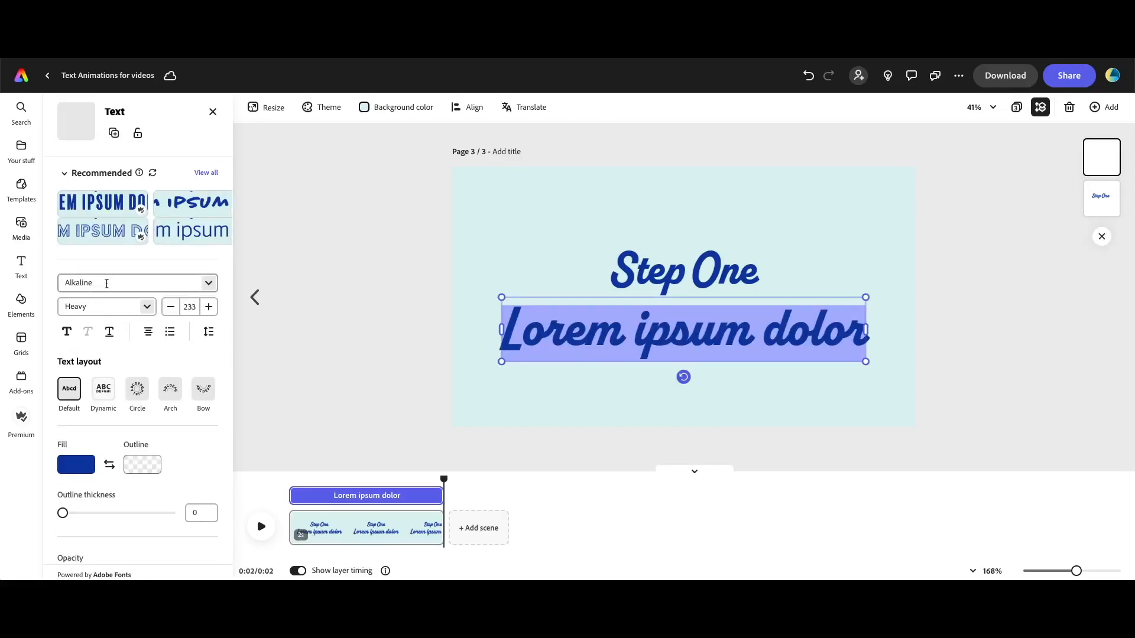
pyautogui.click(107, 283)
pyautogui.click(160, 350)
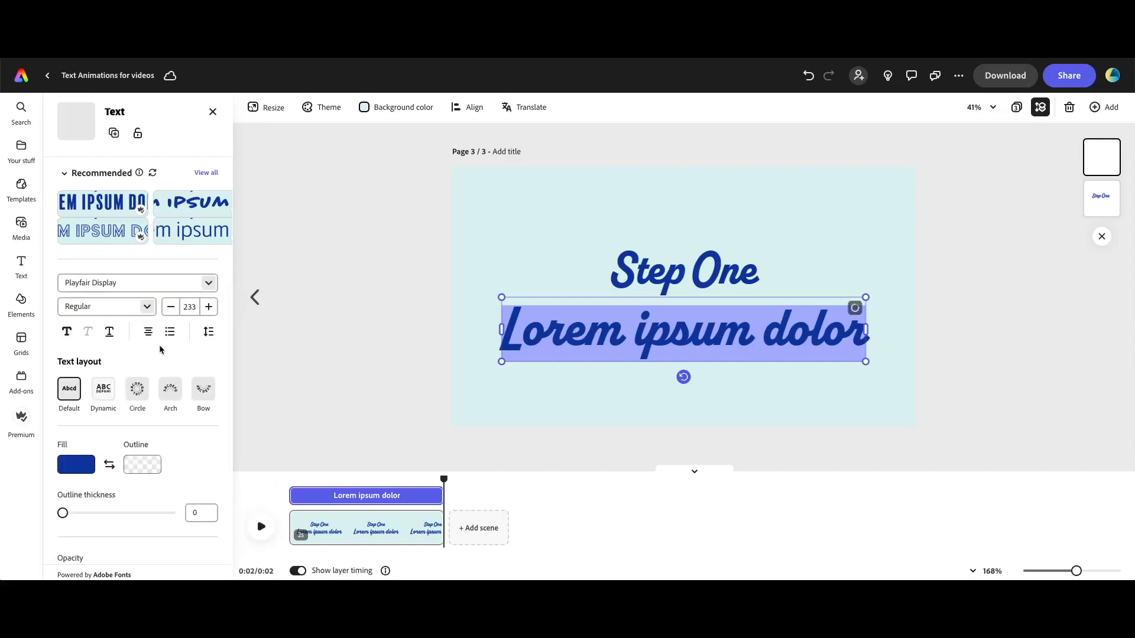
pyautogui.click(189, 307)
pyautogui.write('90')
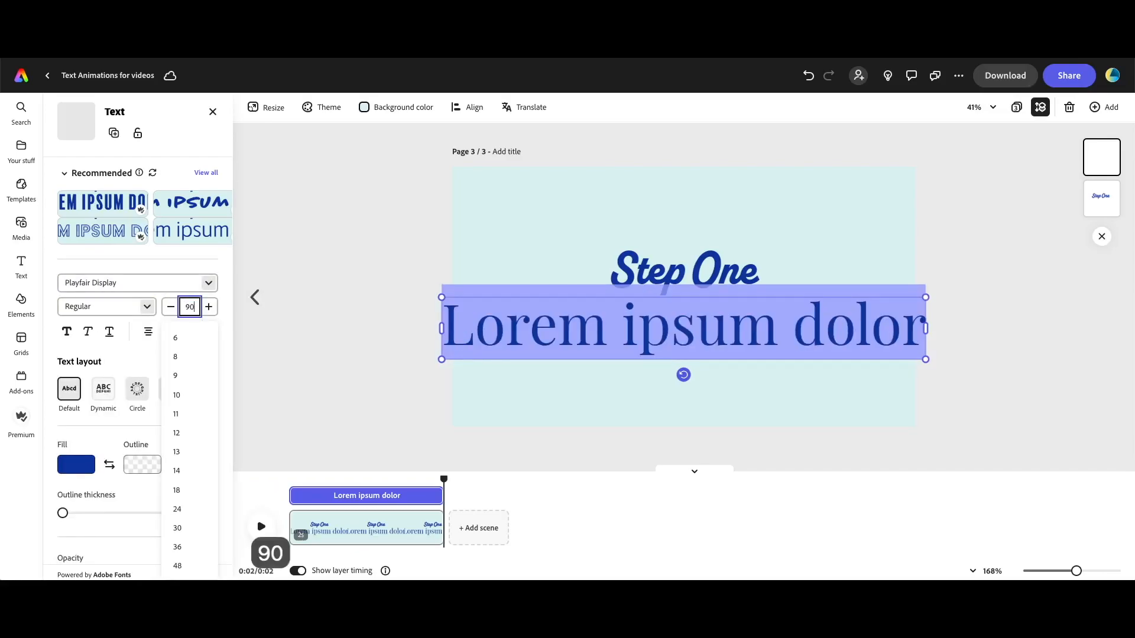
pyautogui.press('Return')
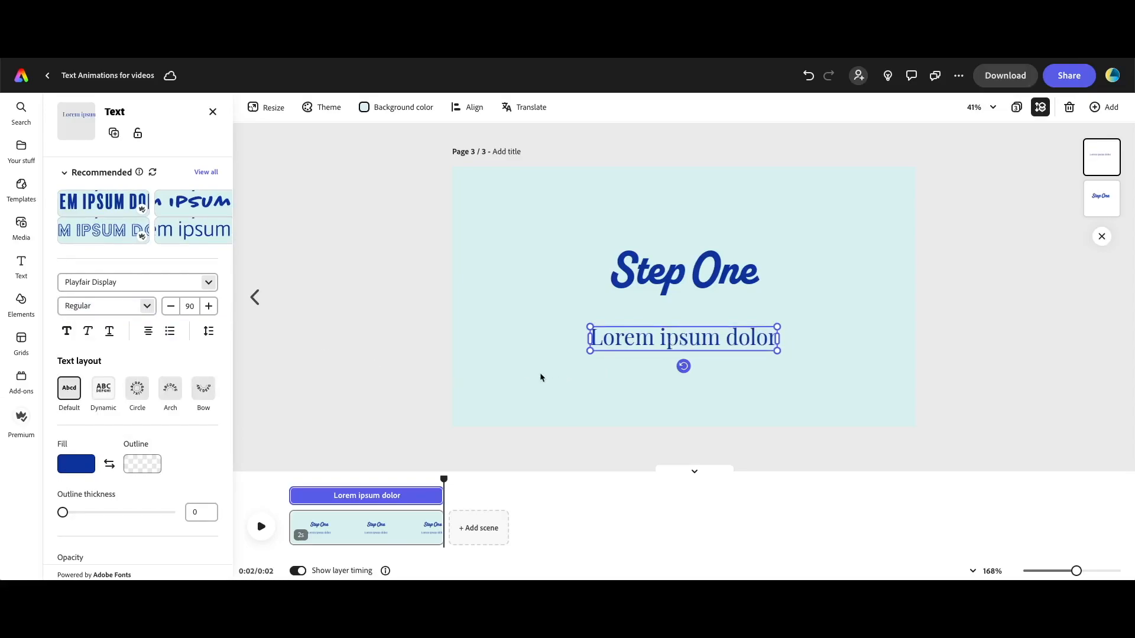
# Check the horizontal centering of "Step One" and move the subtitle slightly closer beneath it
pyautogui.click(727, 284)
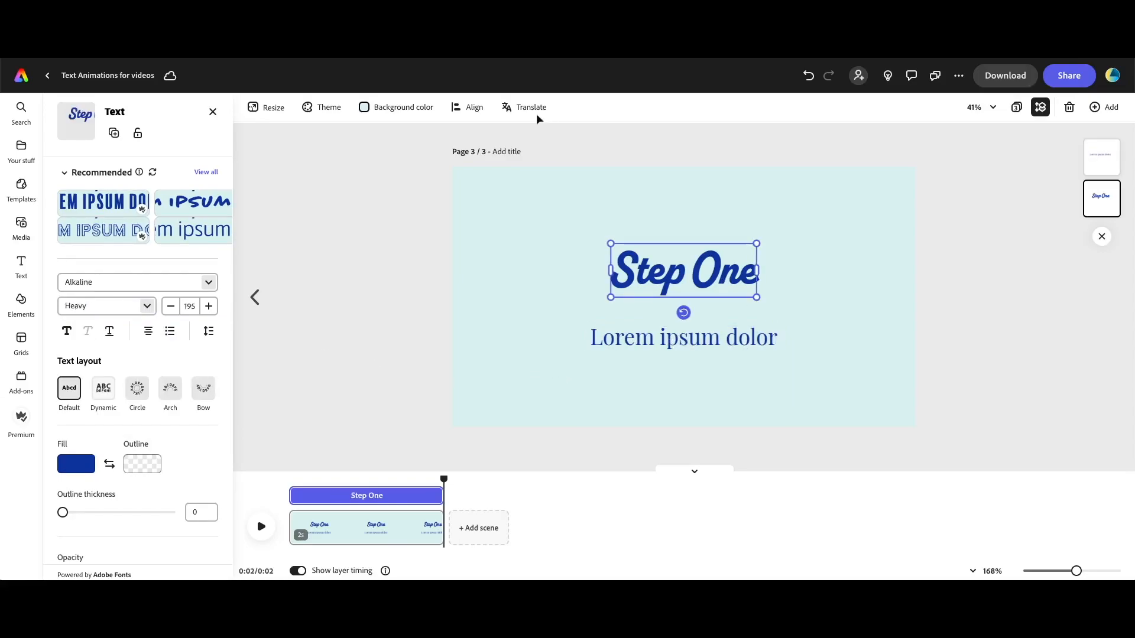
pyautogui.click(470, 108)
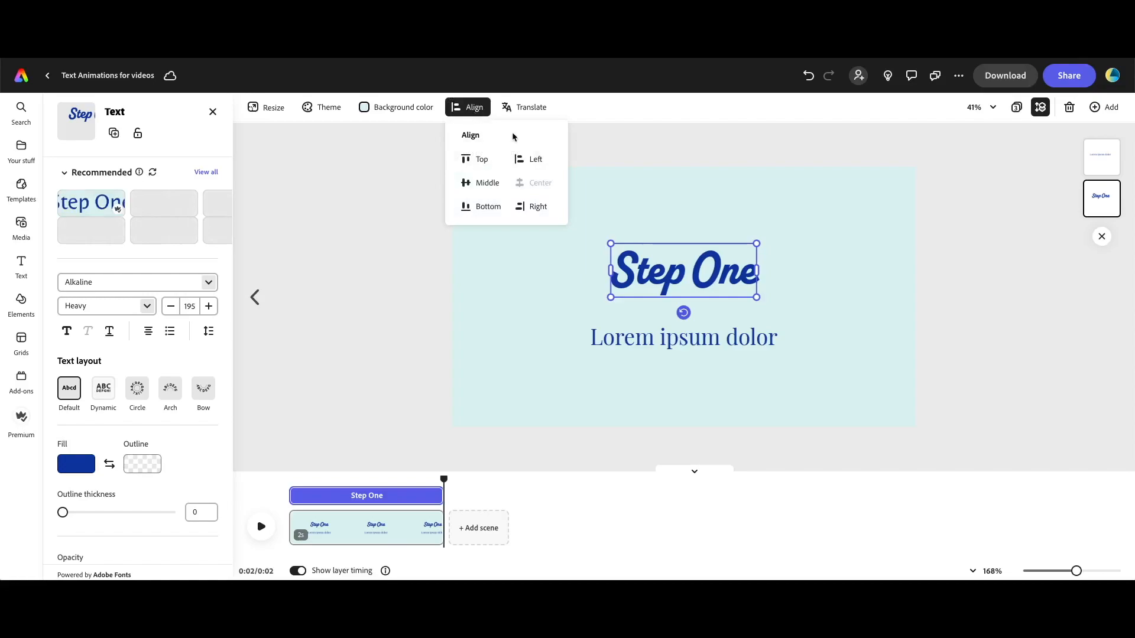
pyautogui.click(763, 338)
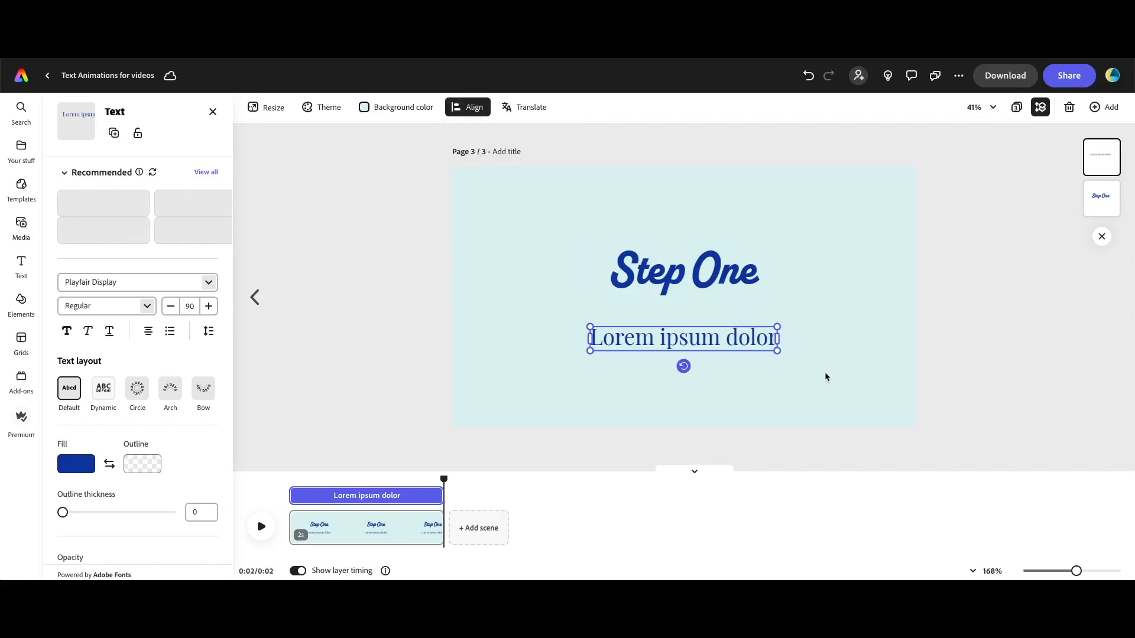
pyautogui.moveTo(726, 350); pyautogui.dragTo(810, 351)
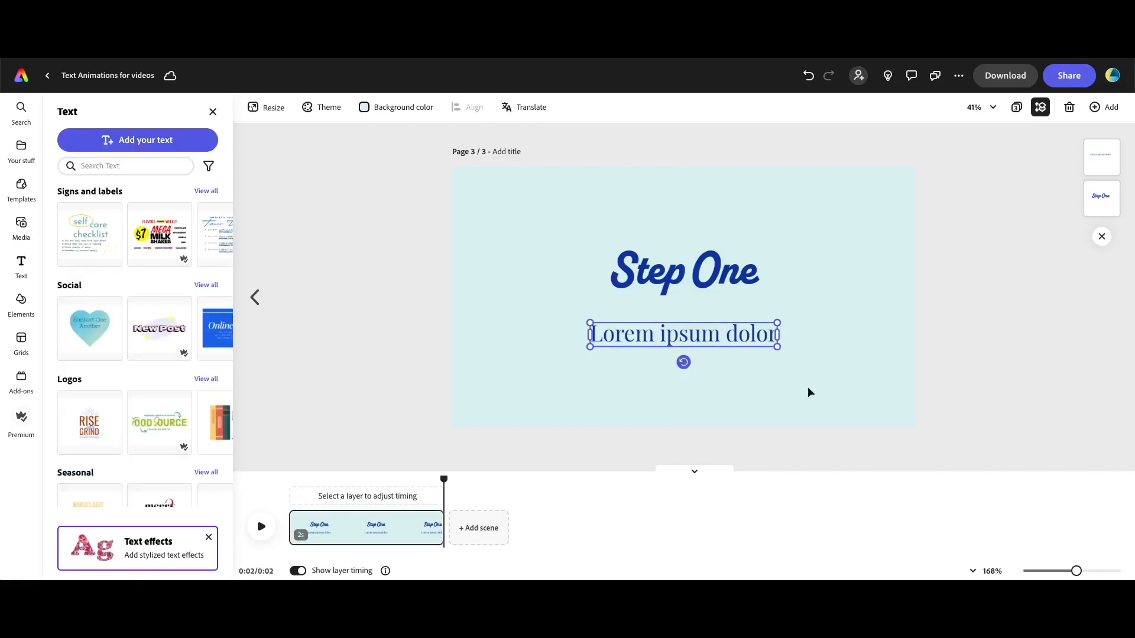
# Group "Step One" with its subtitle and align the group to the vertical middle of the page
pyautogui.press('super+a')
pyautogui.press('super+g')
pyautogui.click(474, 108)
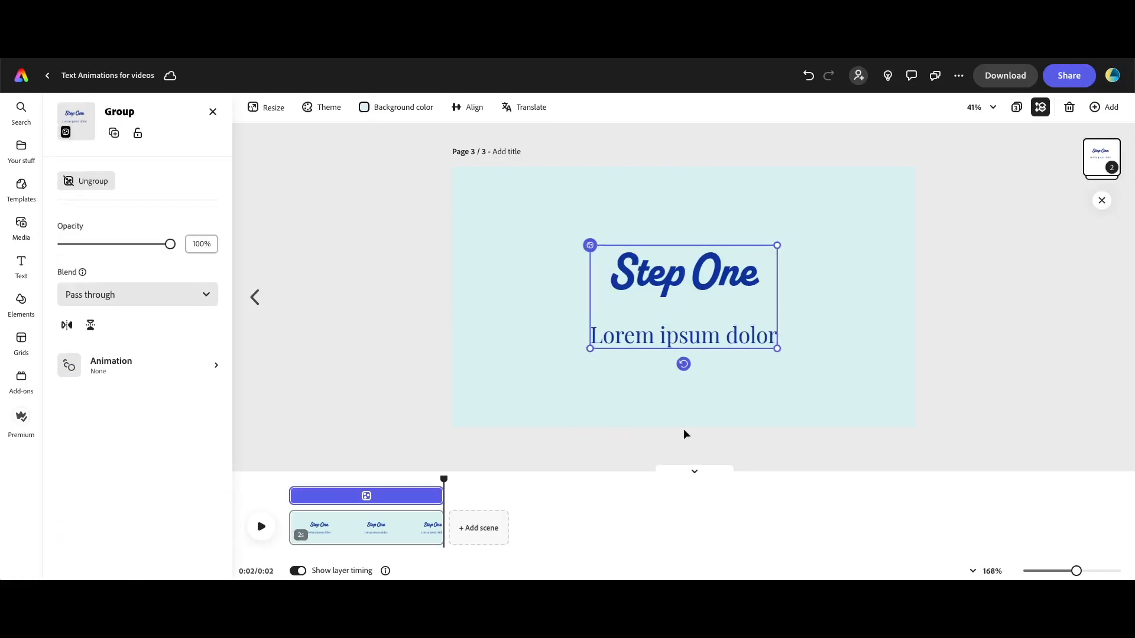
# Ungroup the title and subtitle, give "Step One" a Shrink in animation lasting 1 second, and preview it
pyautogui.press('shift+super+g')
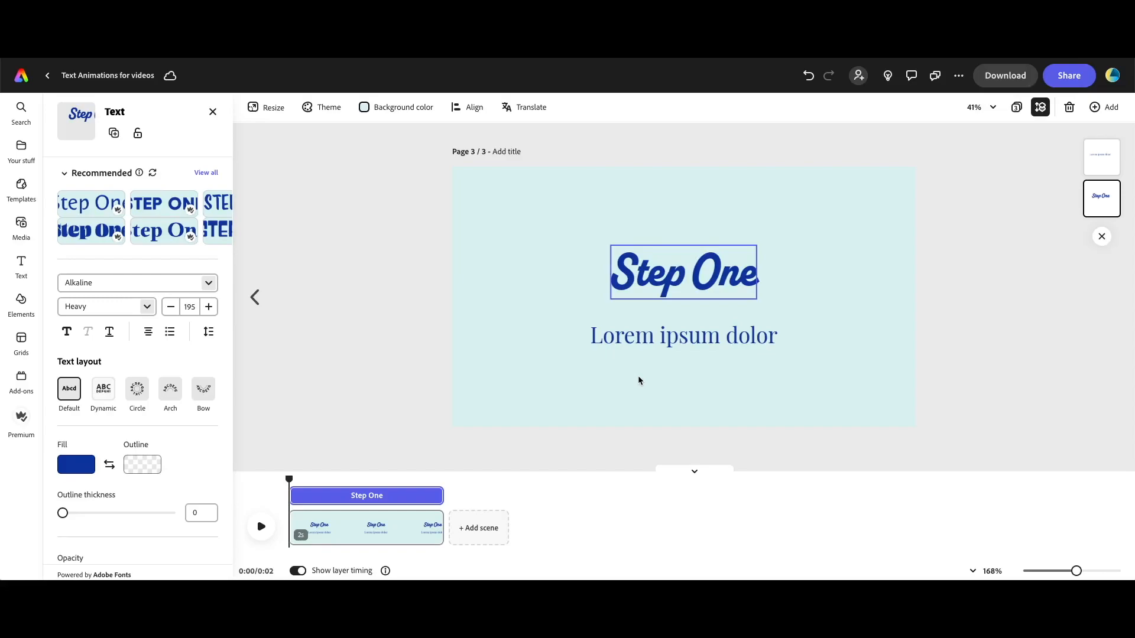
pyautogui.scroll(-4, 151, 482)
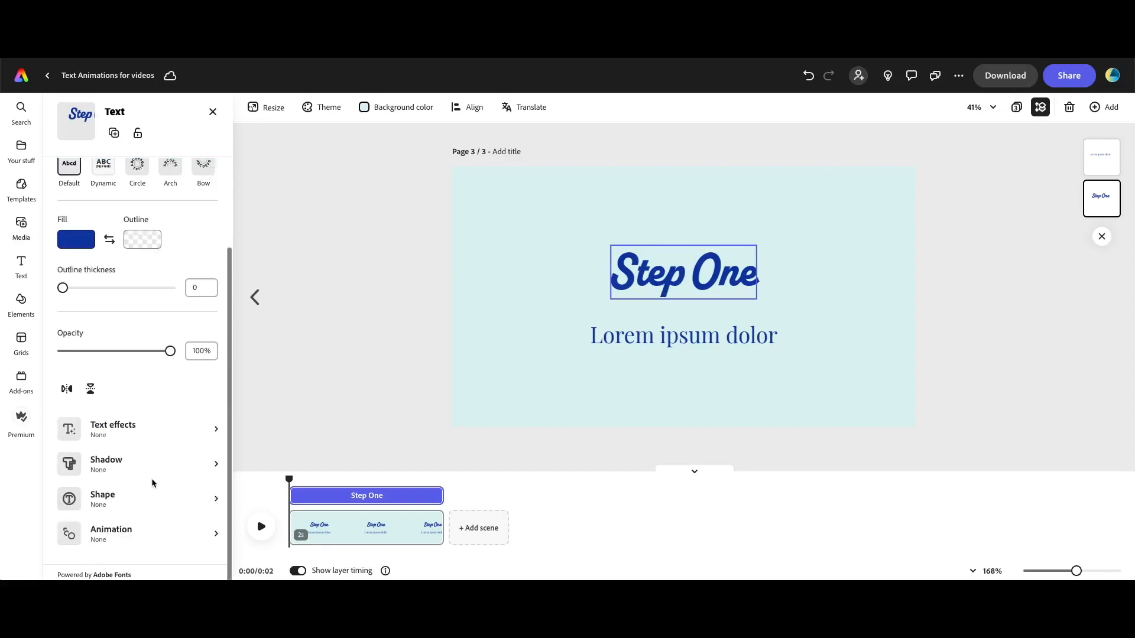
pyautogui.click(104, 539)
pyautogui.click(80, 175)
pyautogui.click(198, 319)
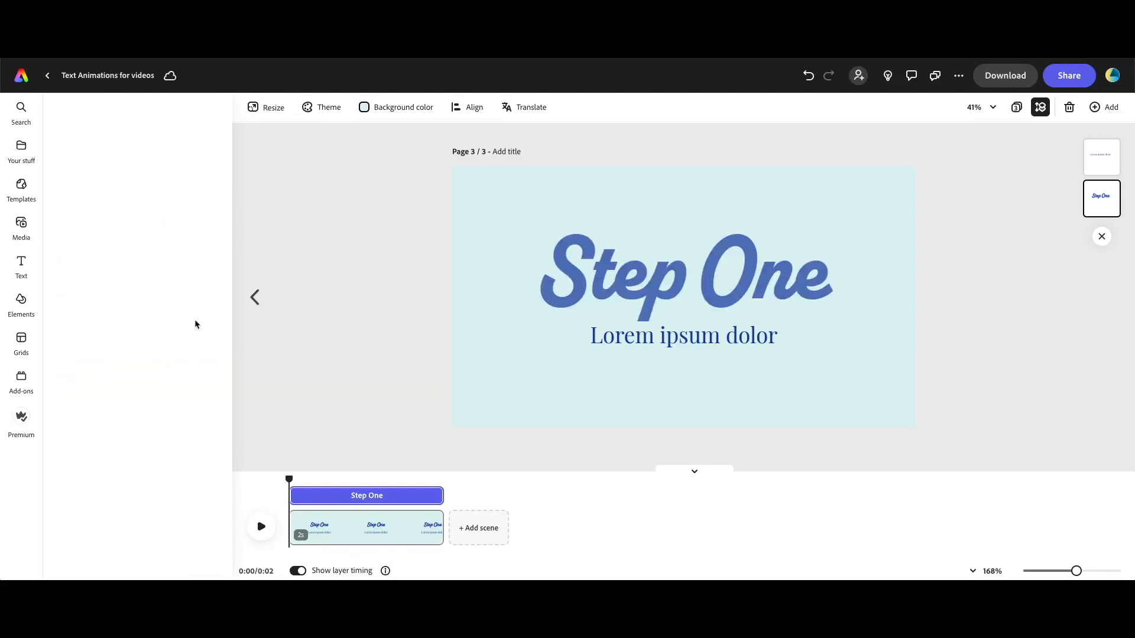
pyautogui.click(207, 263)
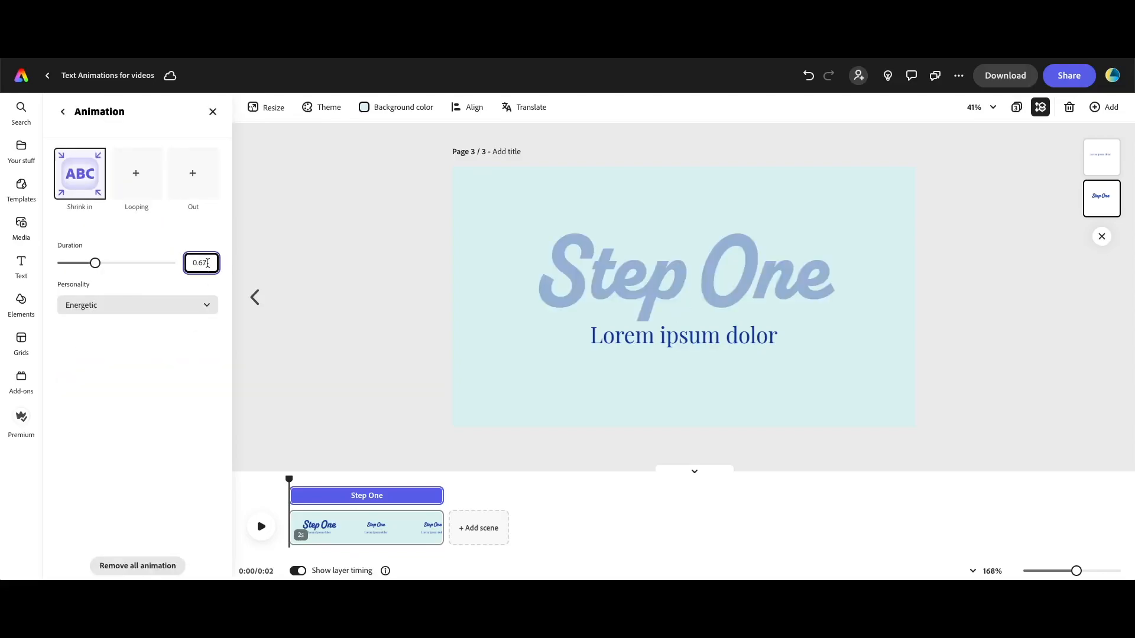
pyautogui.write('1')
pyautogui.press('Return')
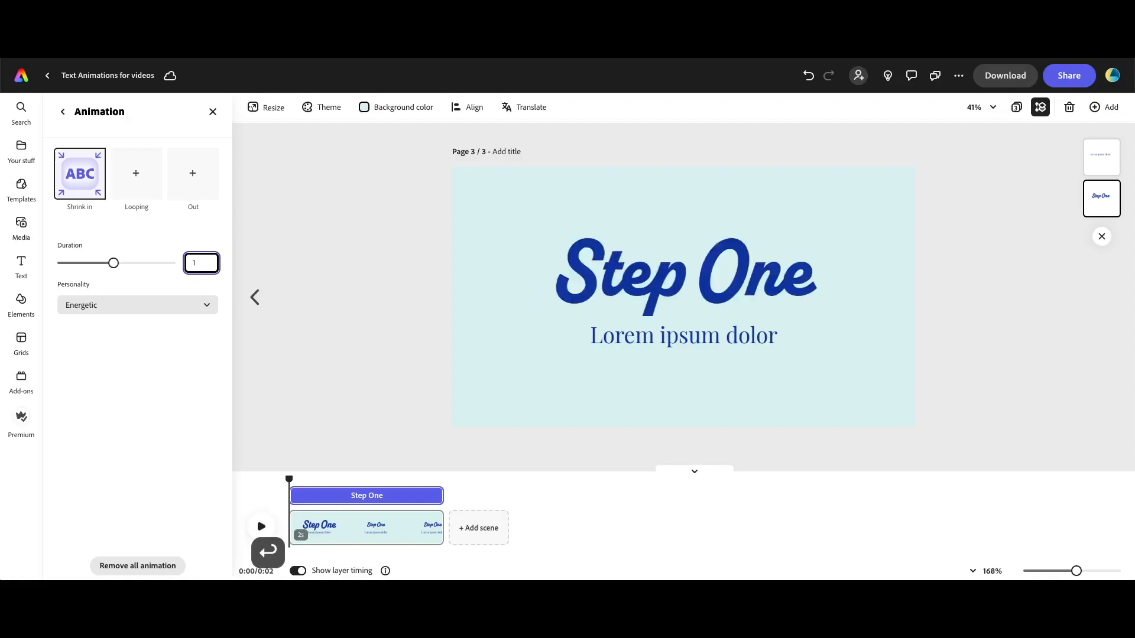
pyautogui.click(260, 528)
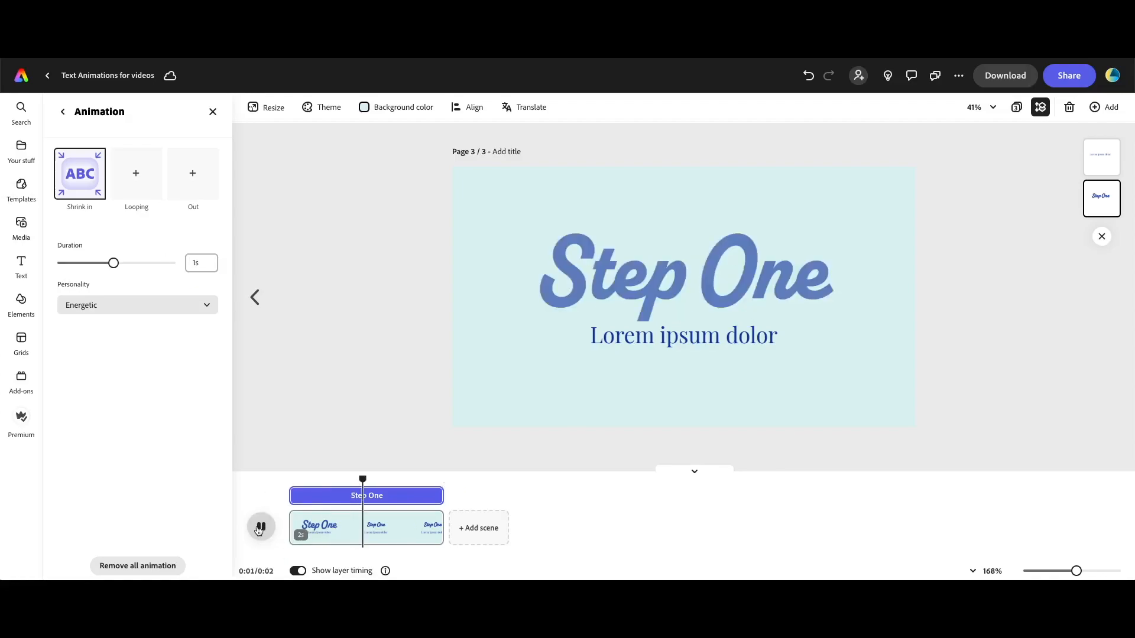
# Start the "Lorem ipsum dolor" subtitle slightly after the scene begins and give it a 0.5-second Shrink in animation
pyautogui.click(564, 331)
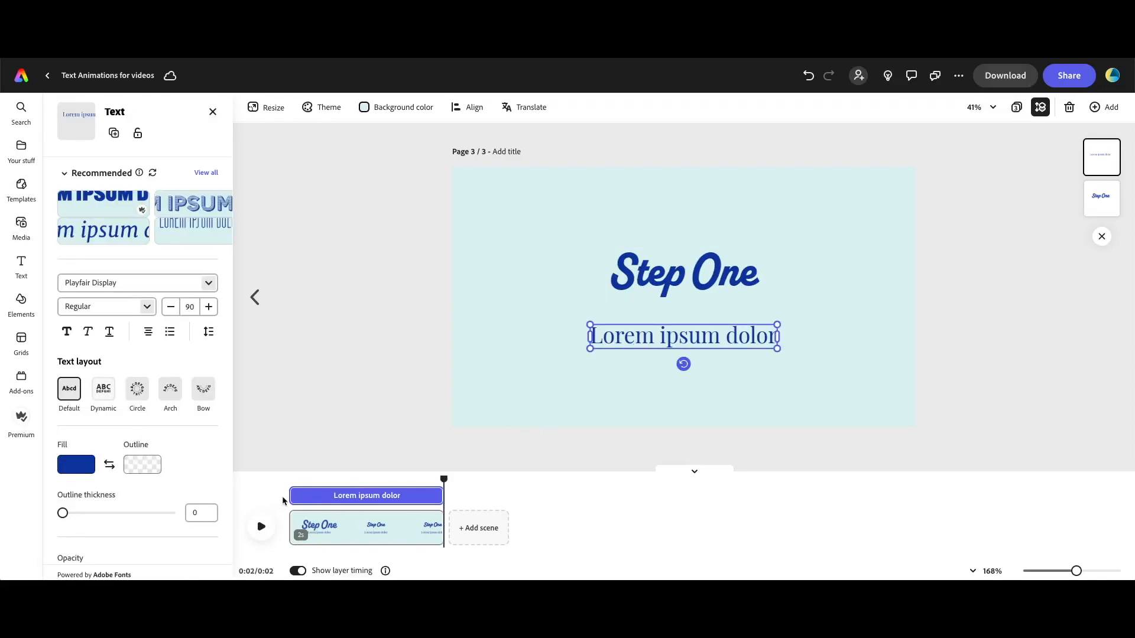
pyautogui.moveTo(291, 495); pyautogui.dragTo(305, 496)
pyautogui.scroll(-4, 184, 406)
pyautogui.click(120, 547)
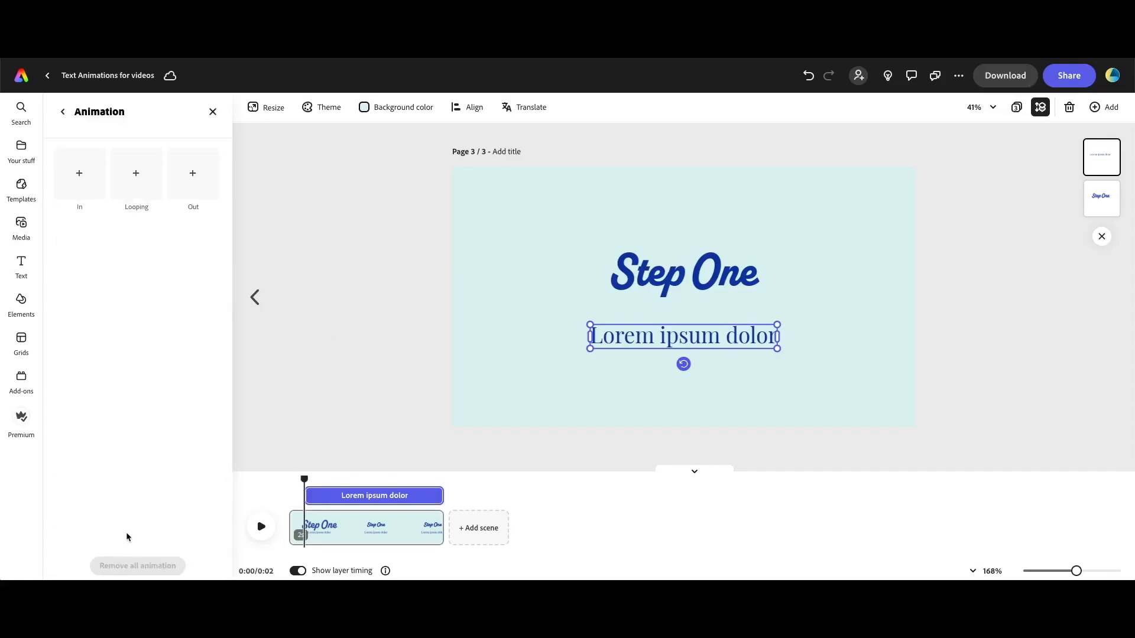
pyautogui.click(91, 173)
pyautogui.click(217, 324)
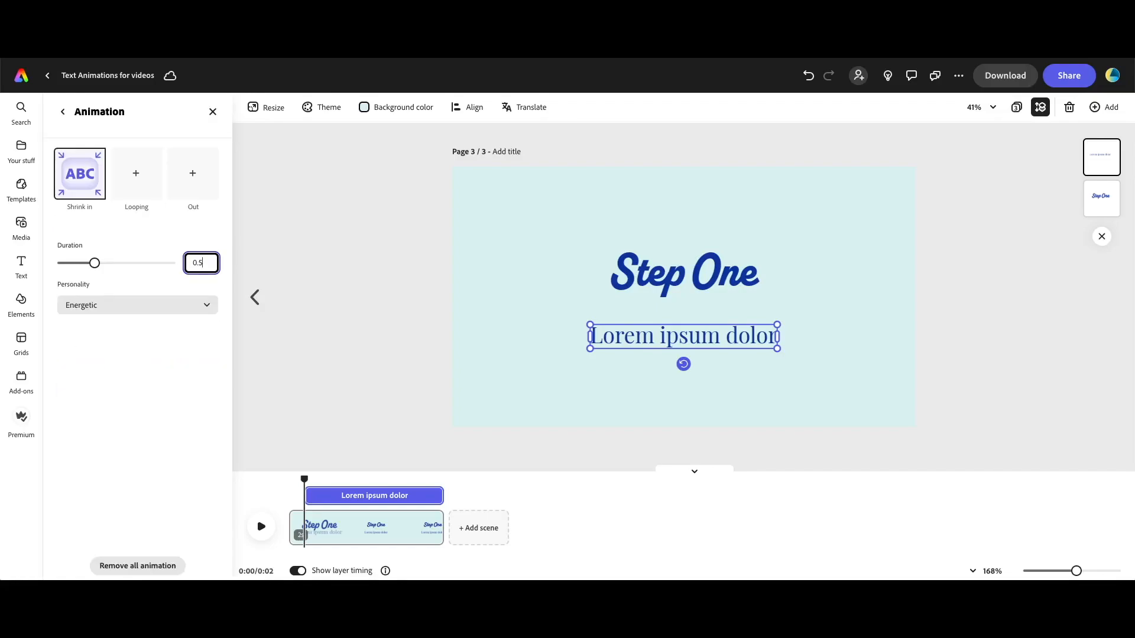
pyautogui.press('Return')
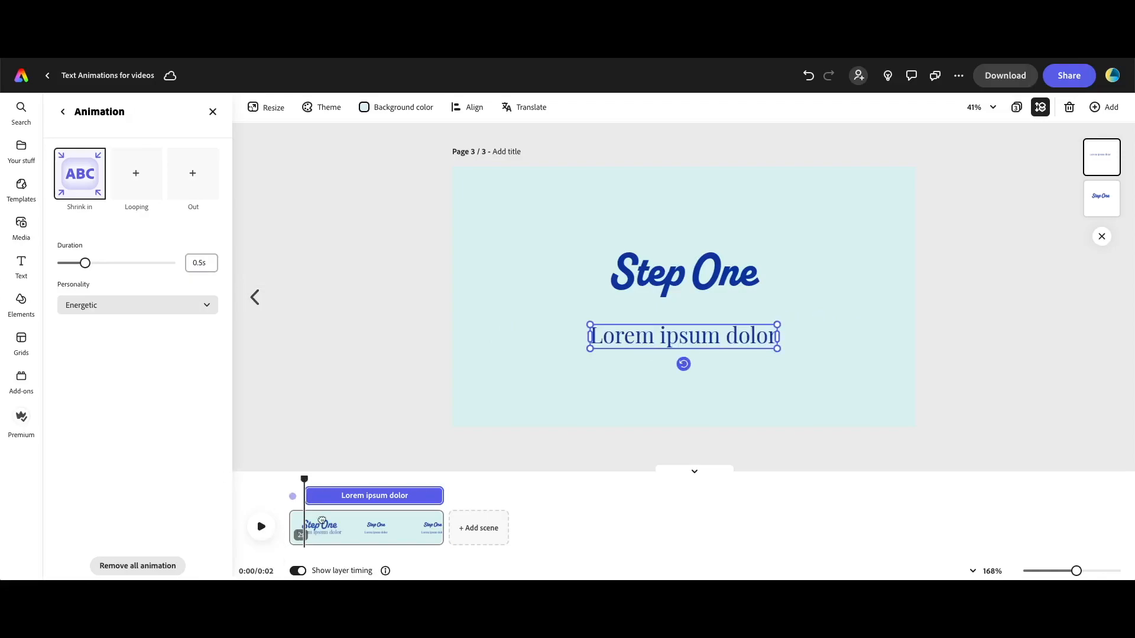
# Preview the entrance, delay the subtitle's start a little further, and play the scene again
pyautogui.moveTo(313, 483); pyautogui.dragTo(299, 481)
pyautogui.click(262, 528)
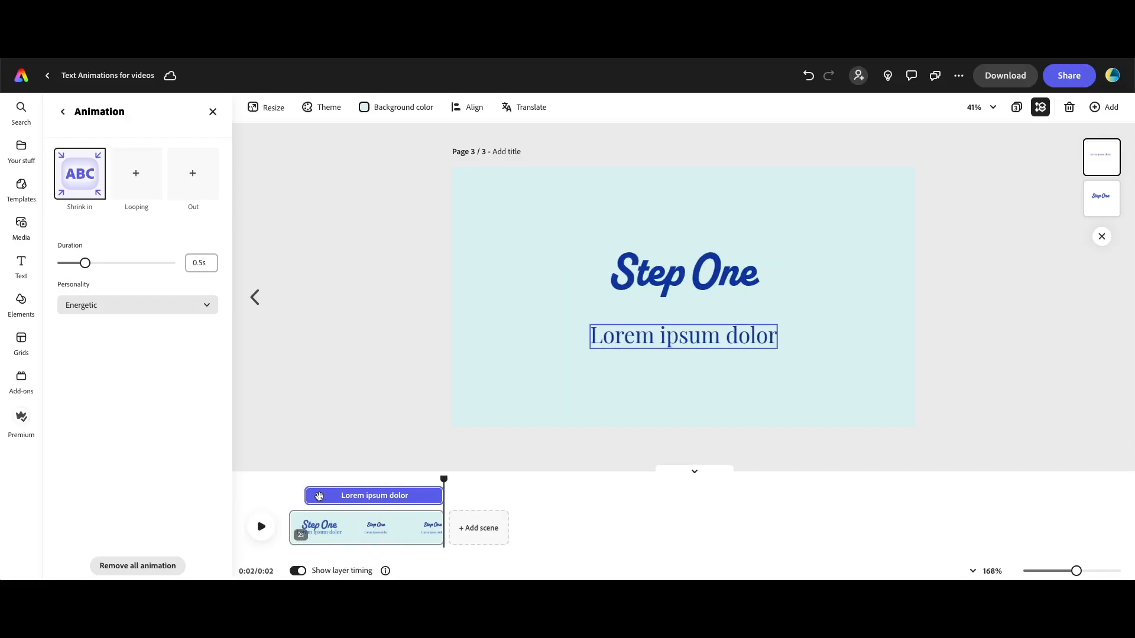
pyautogui.moveTo(308, 500); pyautogui.dragTo(323, 500)
pyautogui.click(261, 527)
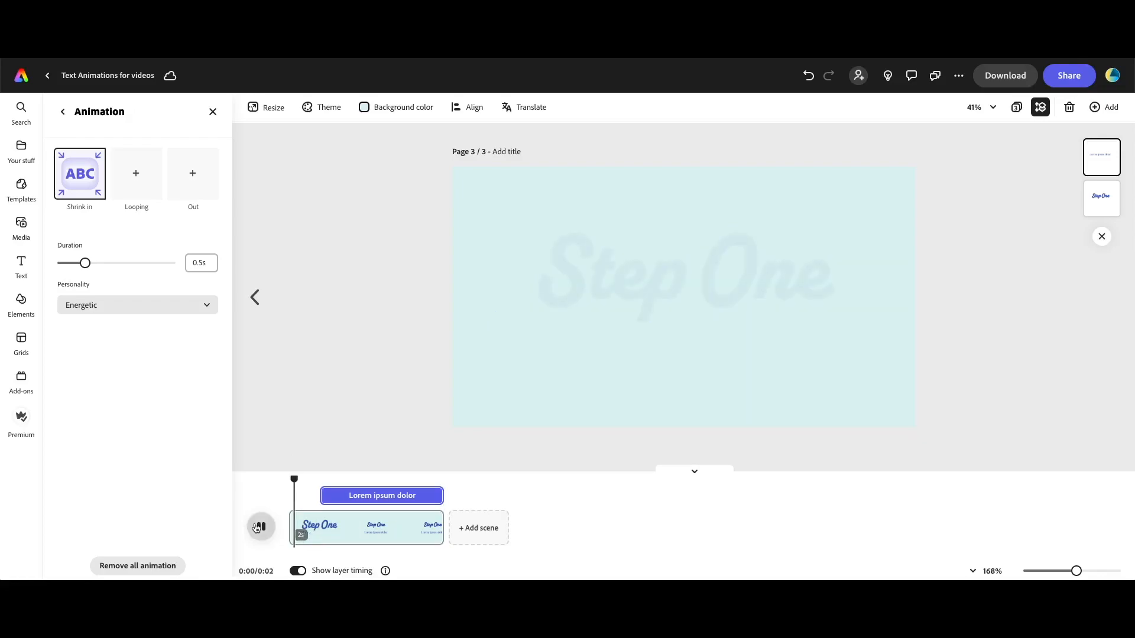
pyautogui.click(256, 528)
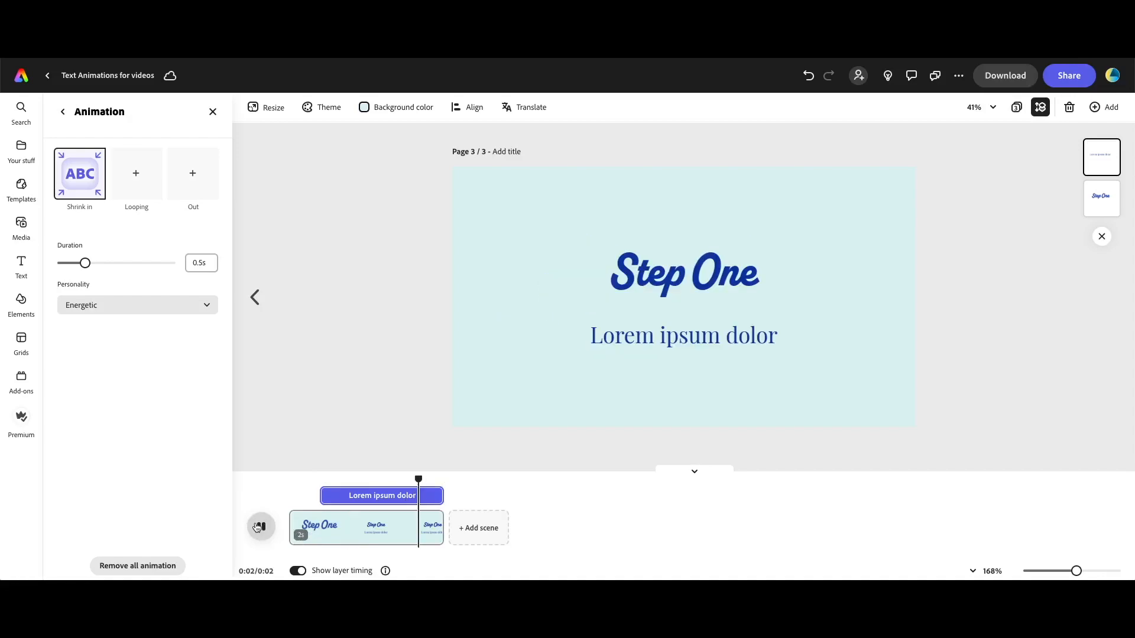
# Duplicate the "Step One" scene and clear the Shrink in animation from the title in the copy
pyautogui.click(425, 522)
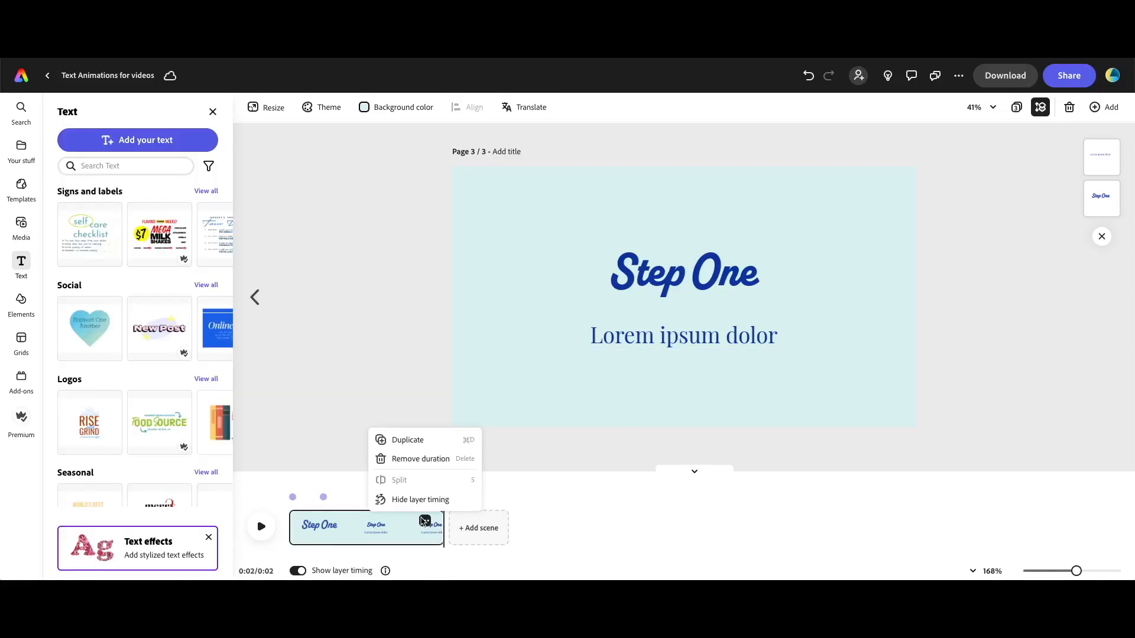
pyautogui.click(414, 440)
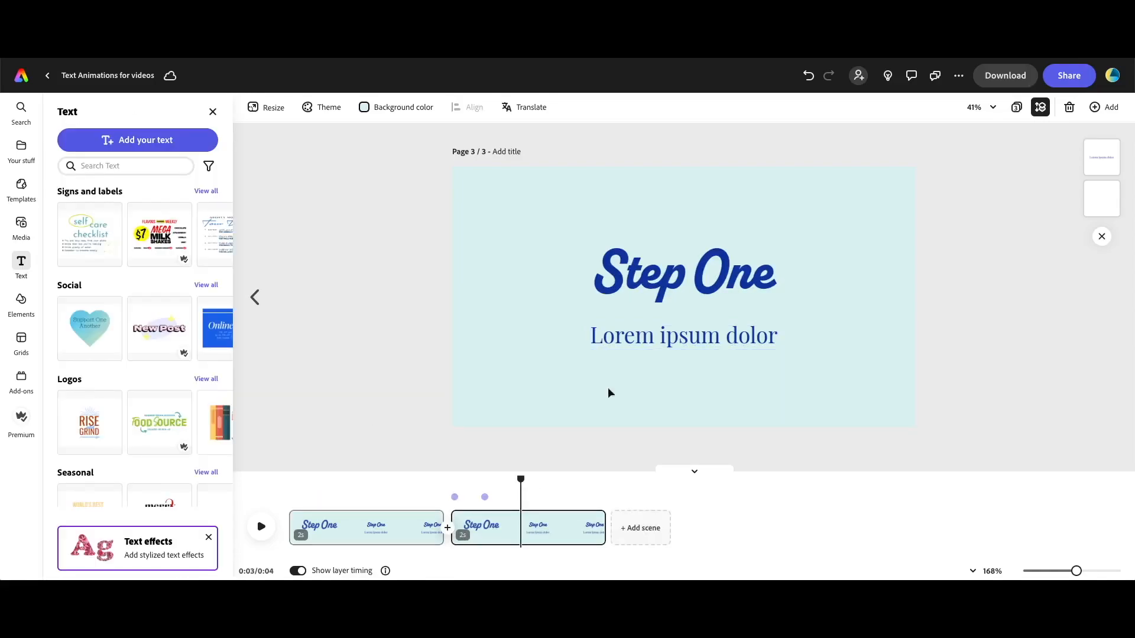
pyautogui.click(663, 275)
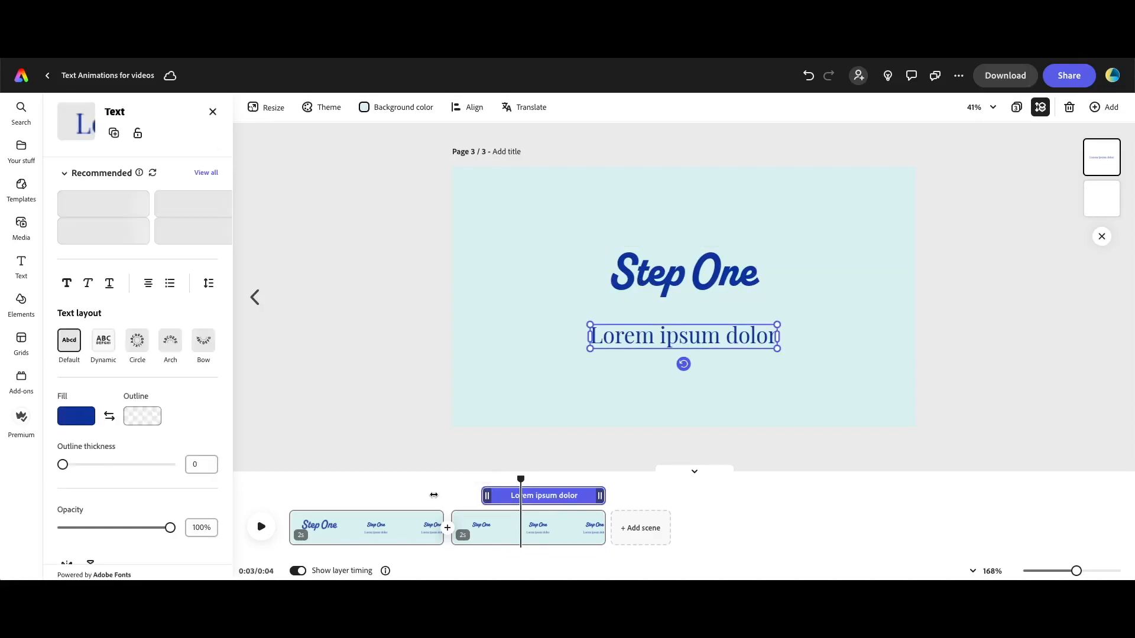
# In the copied scene, clear the subtitle's animation and start delay, and shorten the scene to 1.5 seconds
pyautogui.moveTo(434, 495); pyautogui.dragTo(444, 494)
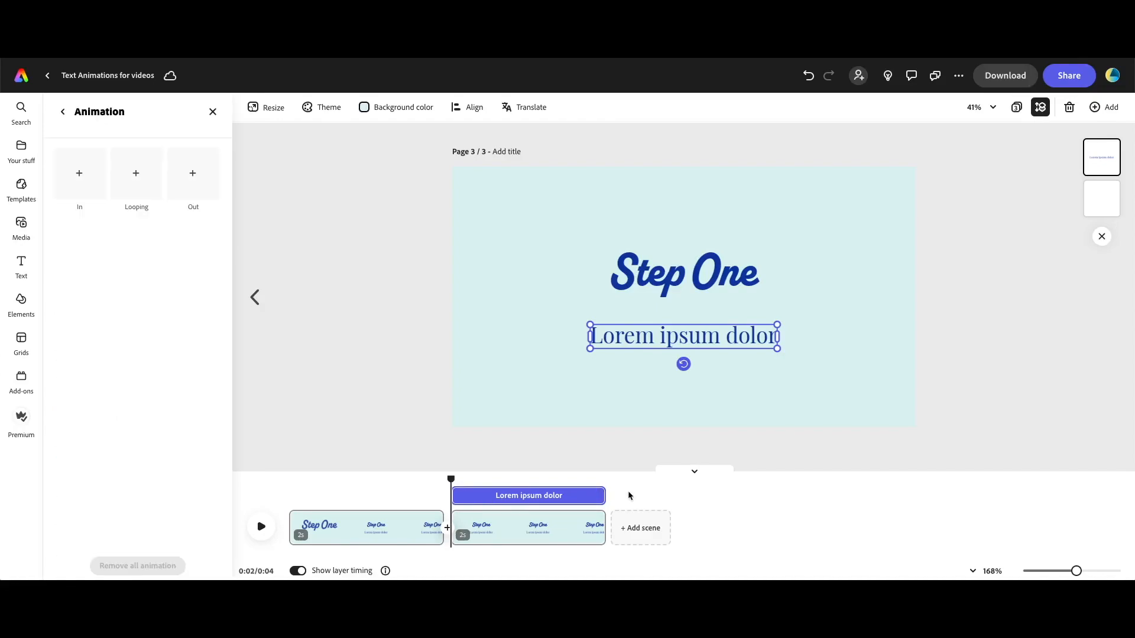
pyautogui.moveTo(595, 527)
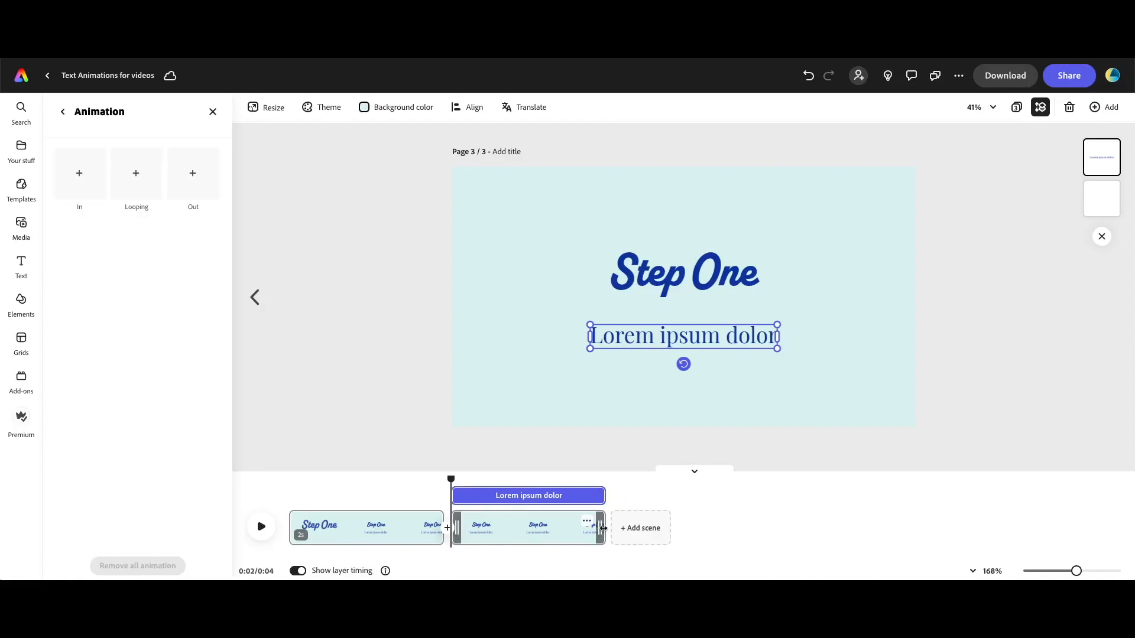
pyautogui.moveTo(595, 528); pyautogui.dragTo(563, 527)
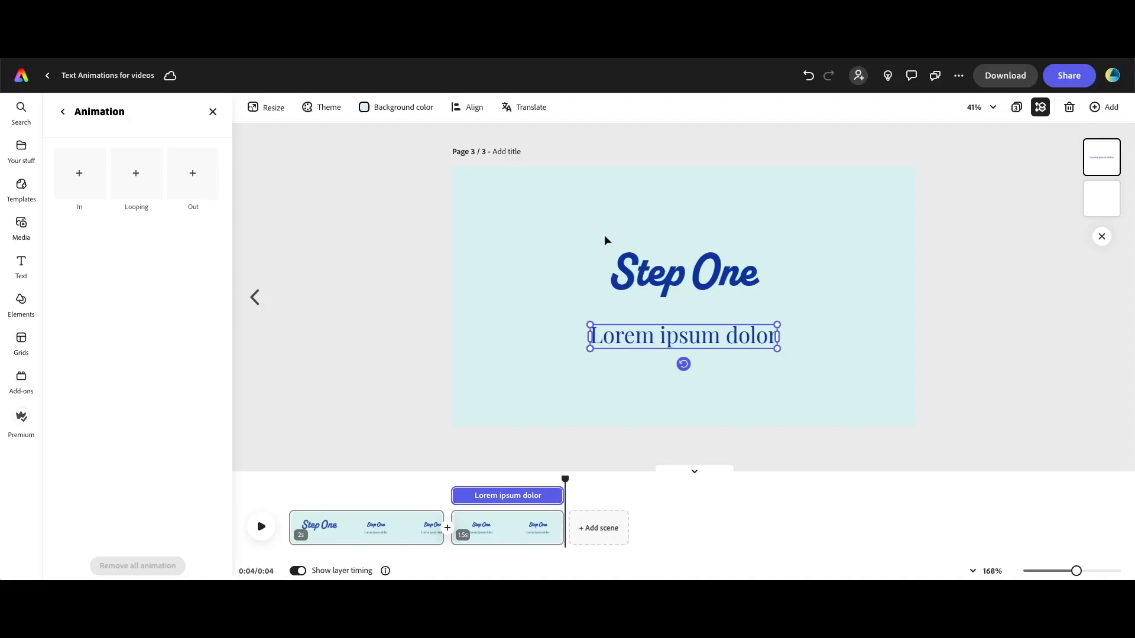
# Group "Step One" with its subtitle in the second scene and apply the Grow out animation to the group
pyautogui.click(560, 224)
pyautogui.moveTo(559, 224); pyautogui.dragTo(799, 376)
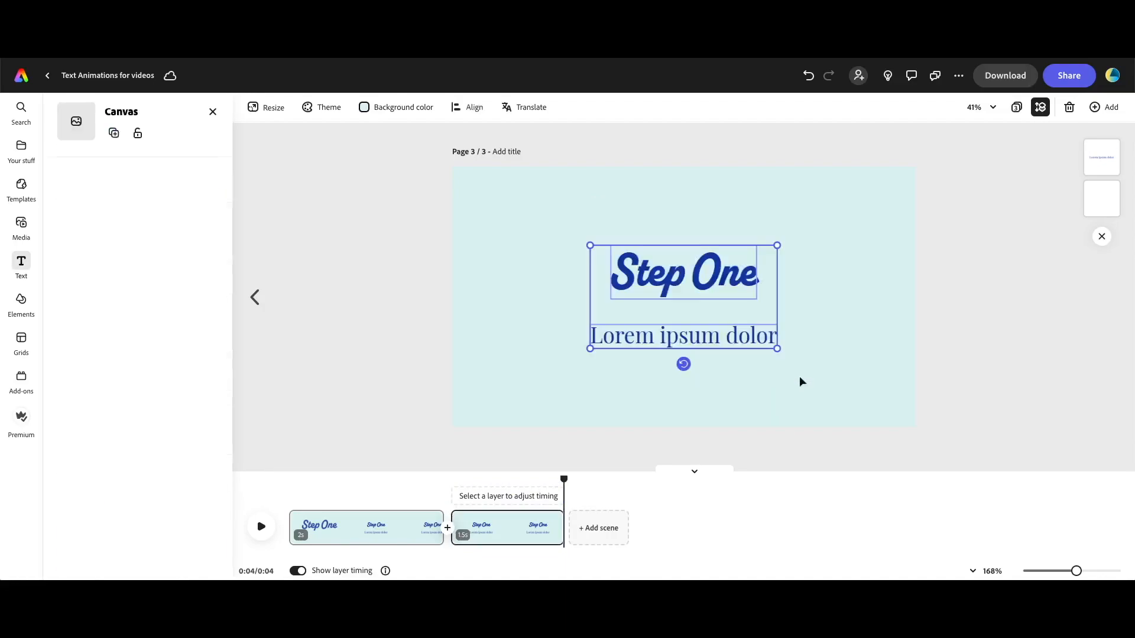
pyautogui.press('super+g')
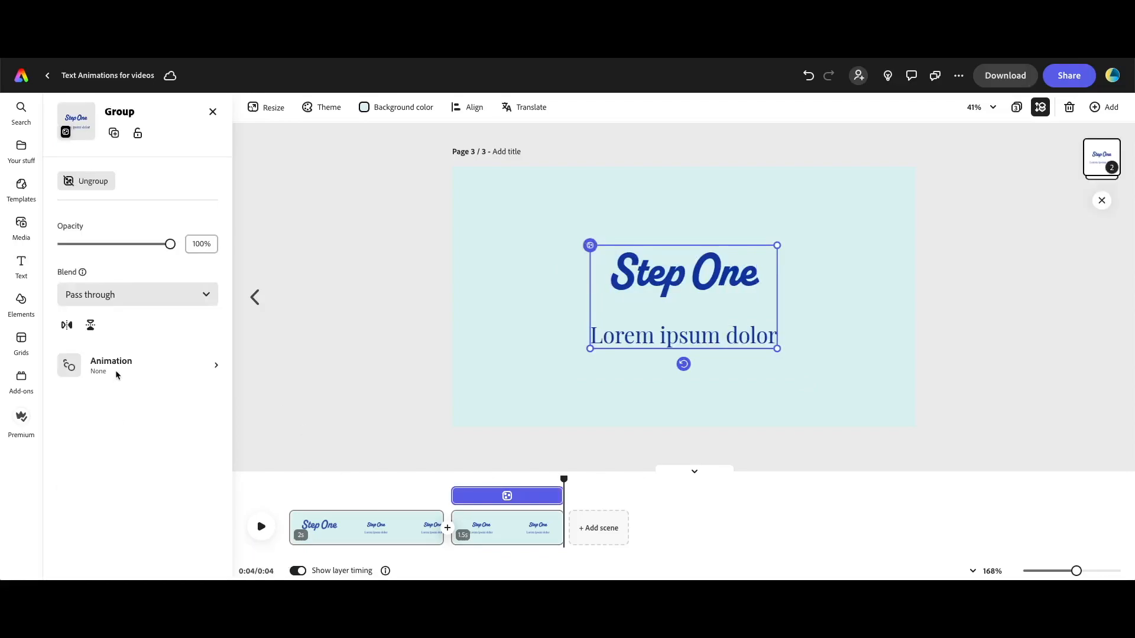
pyautogui.click(116, 376)
pyautogui.click(193, 174)
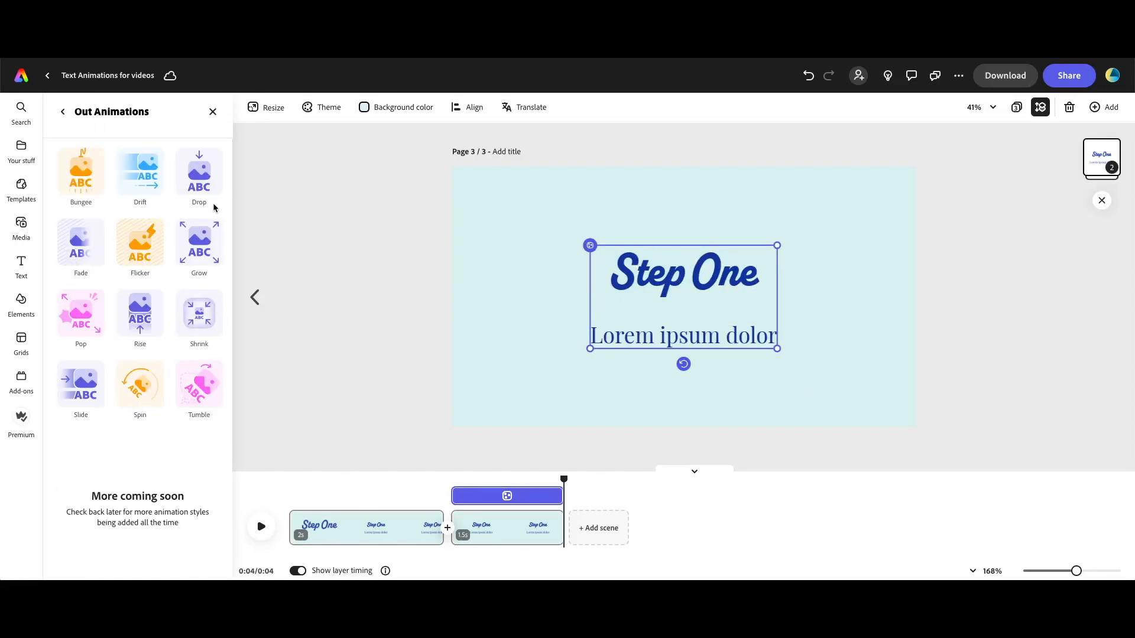
pyautogui.click(199, 242)
# Set the Grow out animation to 0.5 seconds with the Energetic personality and preview both scenes
pyautogui.moveTo(207, 263); pyautogui.dragTo(199, 264)
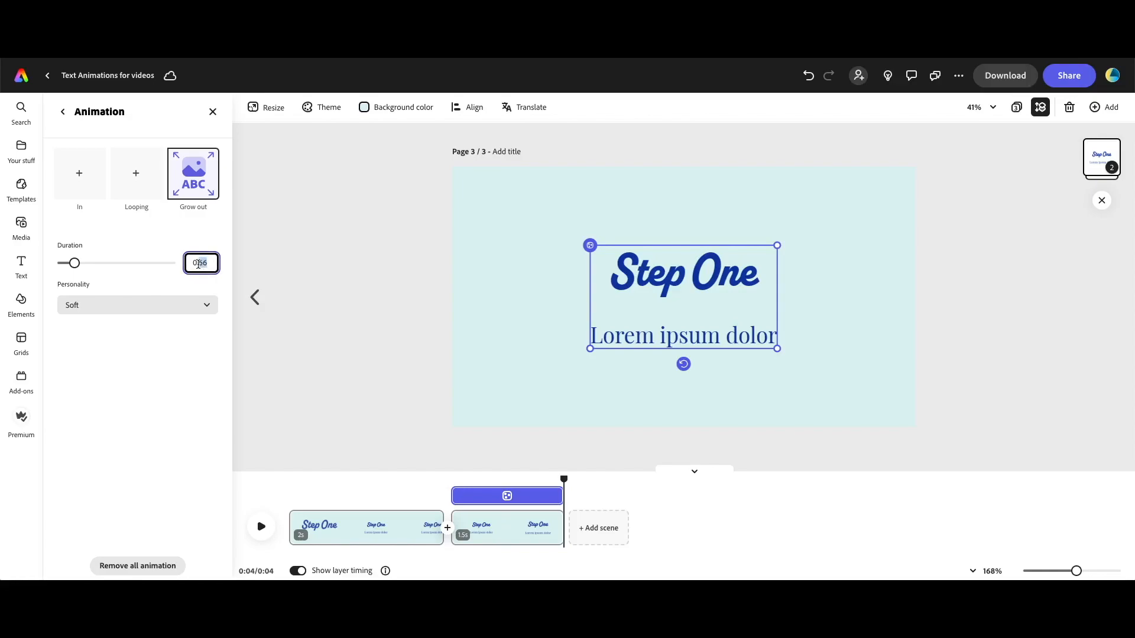
pyautogui.write('5')
pyautogui.click(154, 308)
pyautogui.click(154, 309)
pyautogui.click(133, 387)
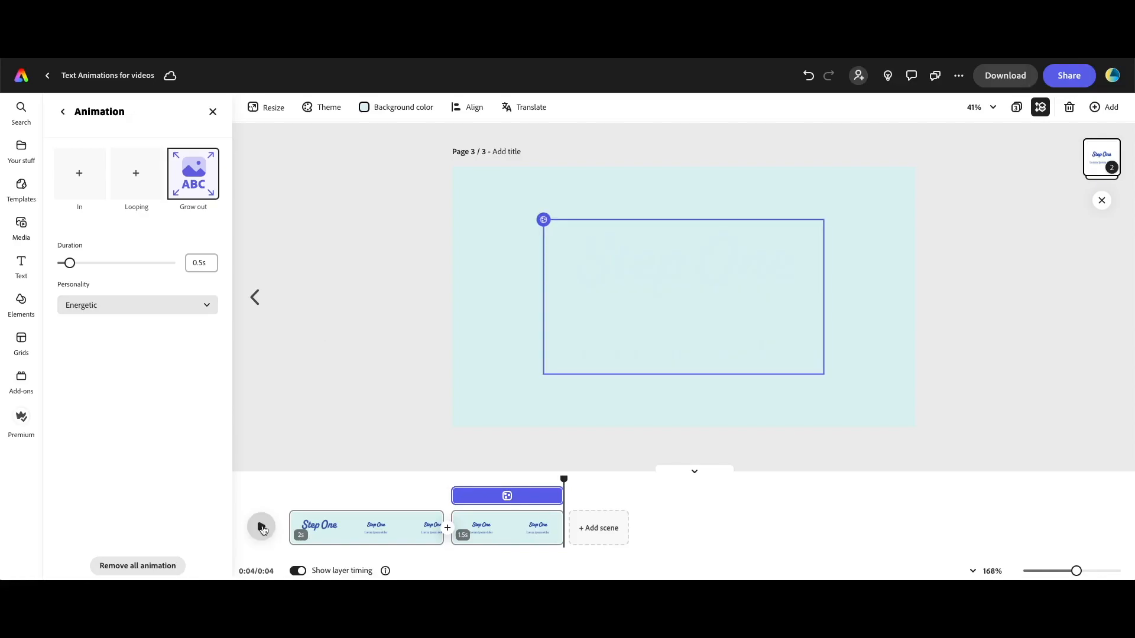
pyautogui.click(261, 528)
pyautogui.click(259, 532)
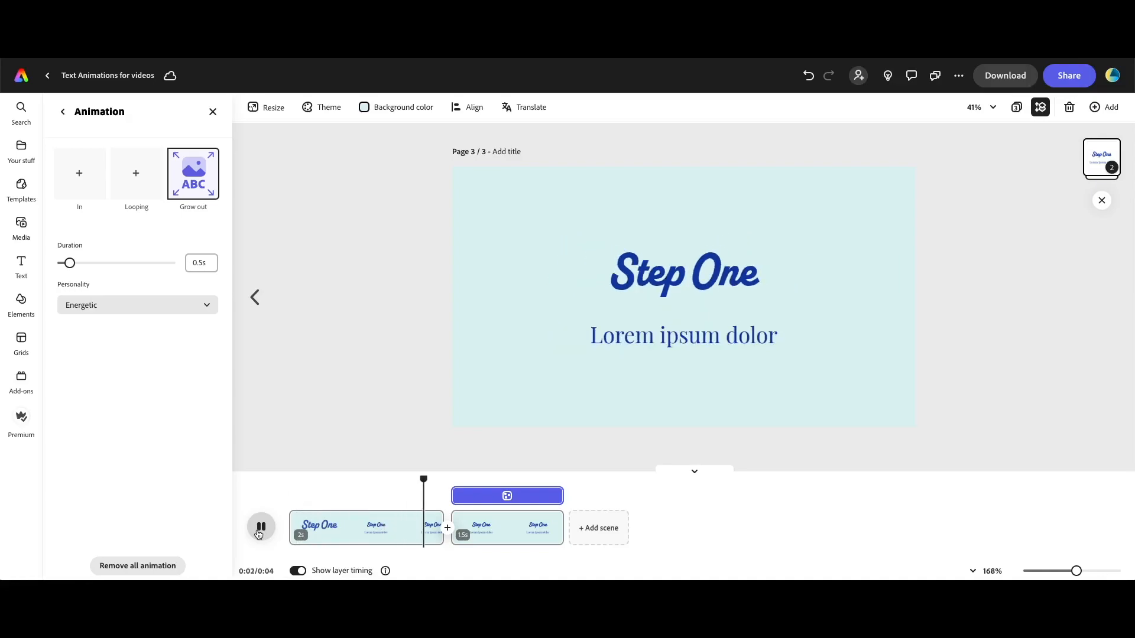